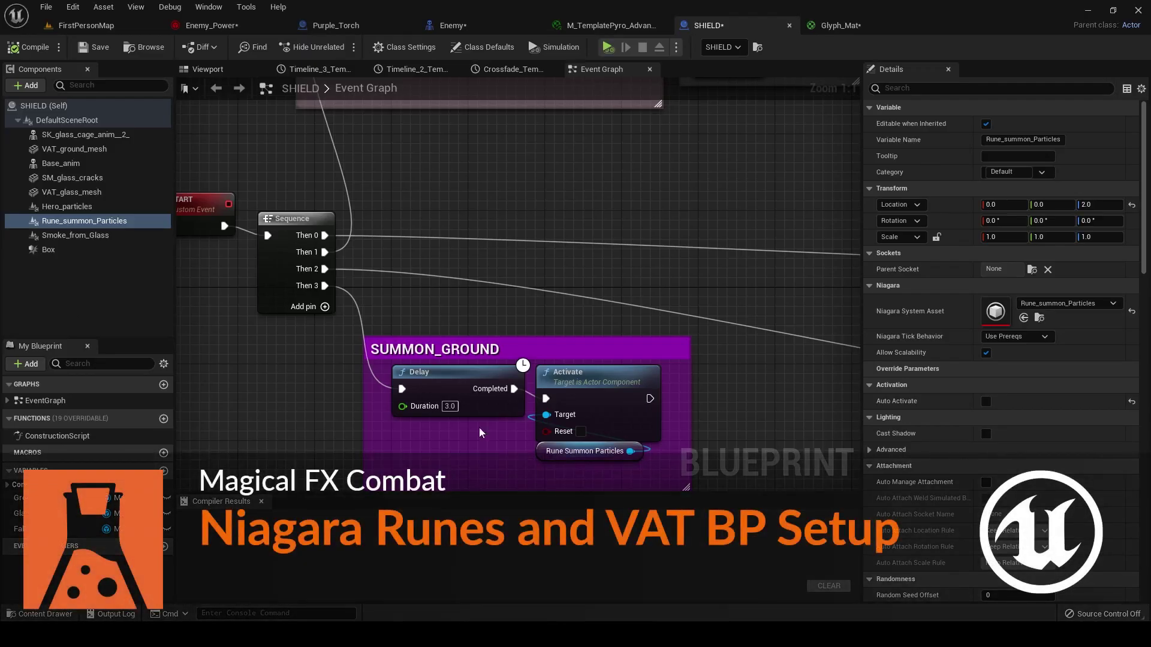
Open the SHIELD blueprint from the level's actor list and examine the Activate and Rune Summon Particles nodes in SUMMON_GROUND
left_click(45, 26)
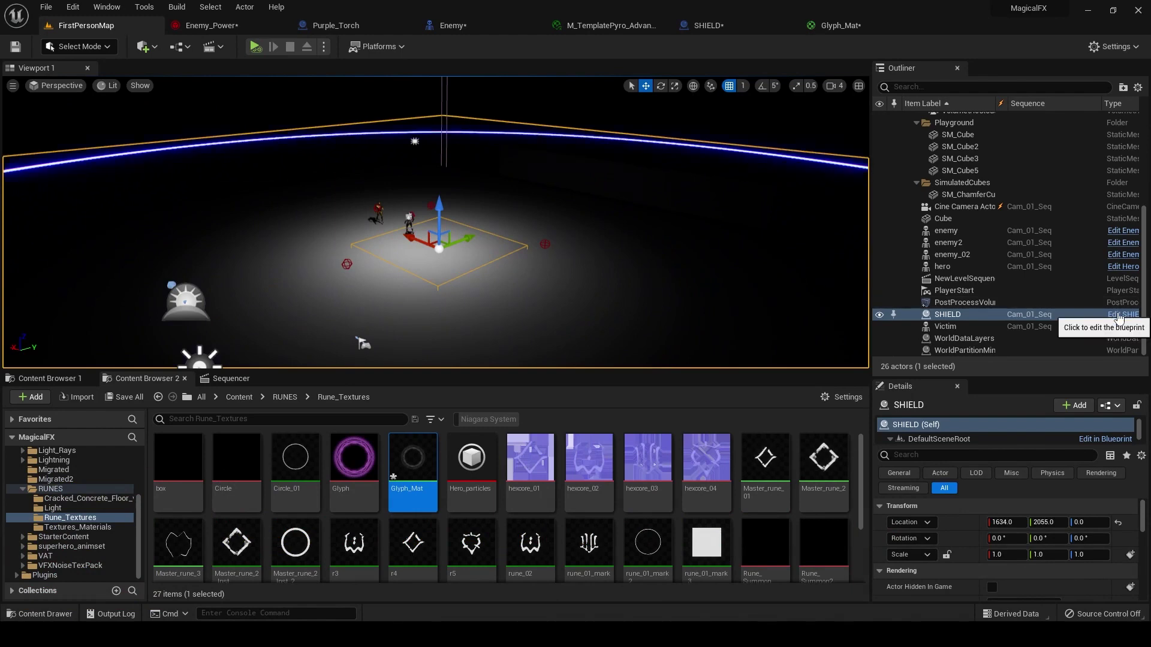
left_click(1119, 315)
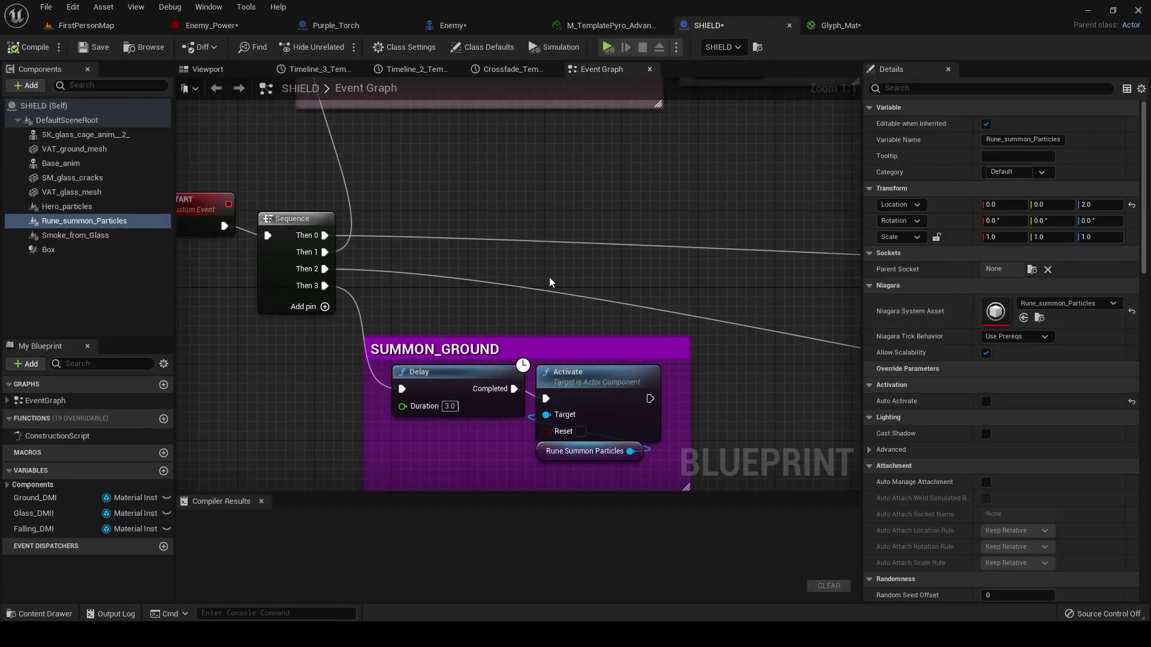
left_click(605, 414)
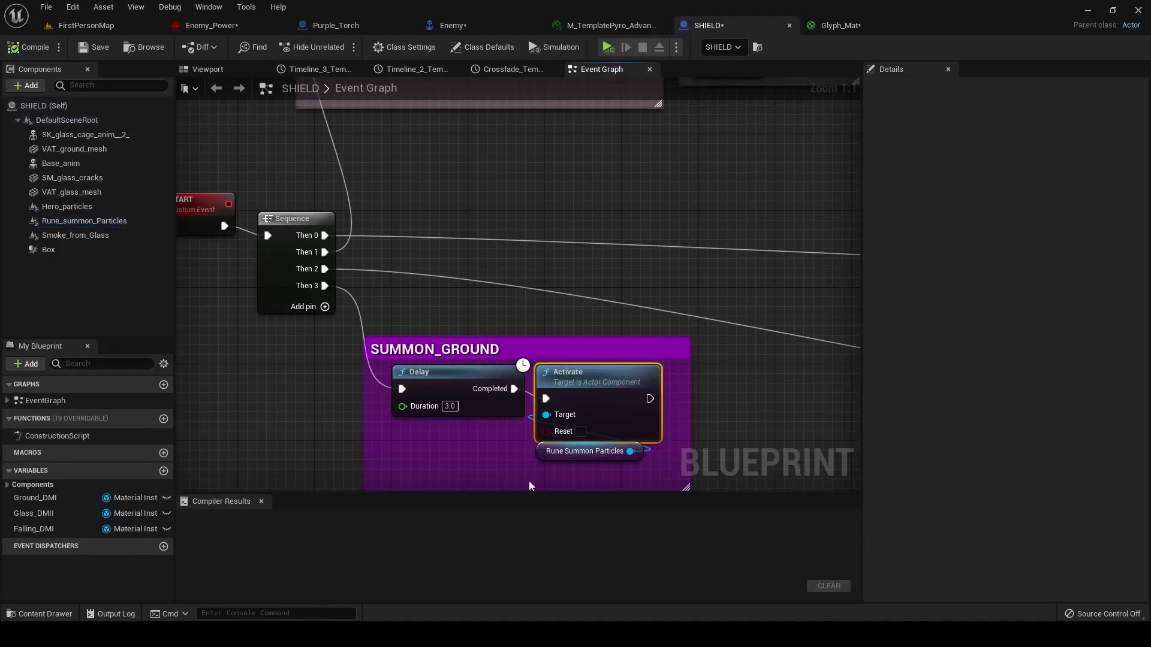
left_click_drag(536, 477, 539, 434)
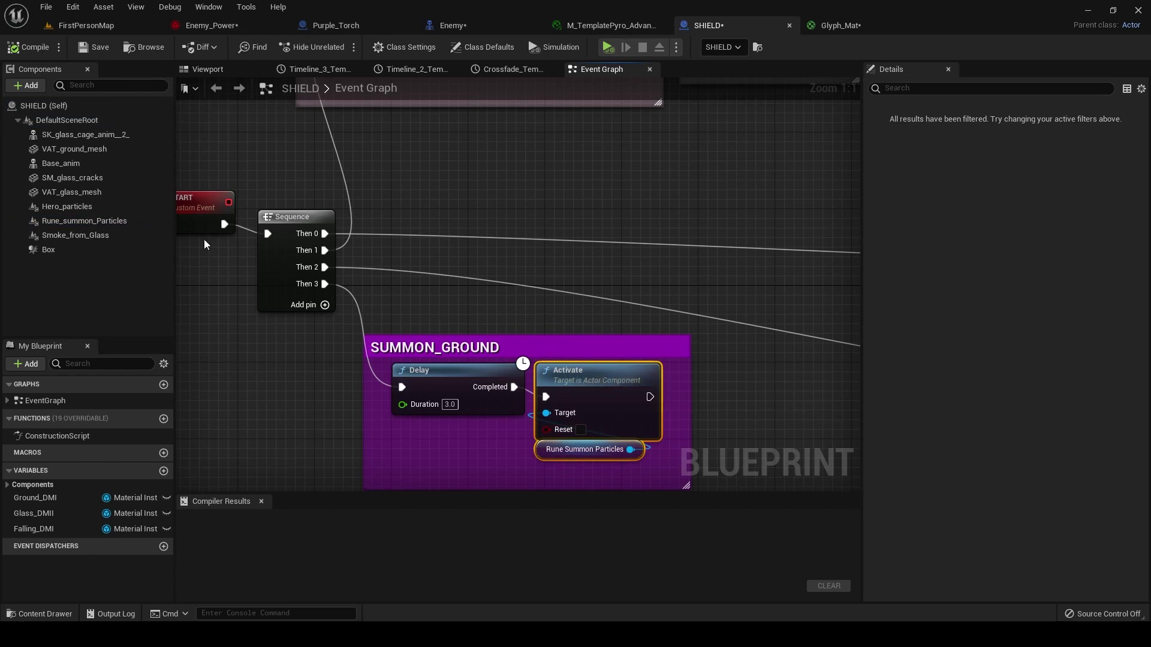
Locate the Niagara system asset used by the Rune_summon_Particles component and open it for editing
left_click(75, 235)
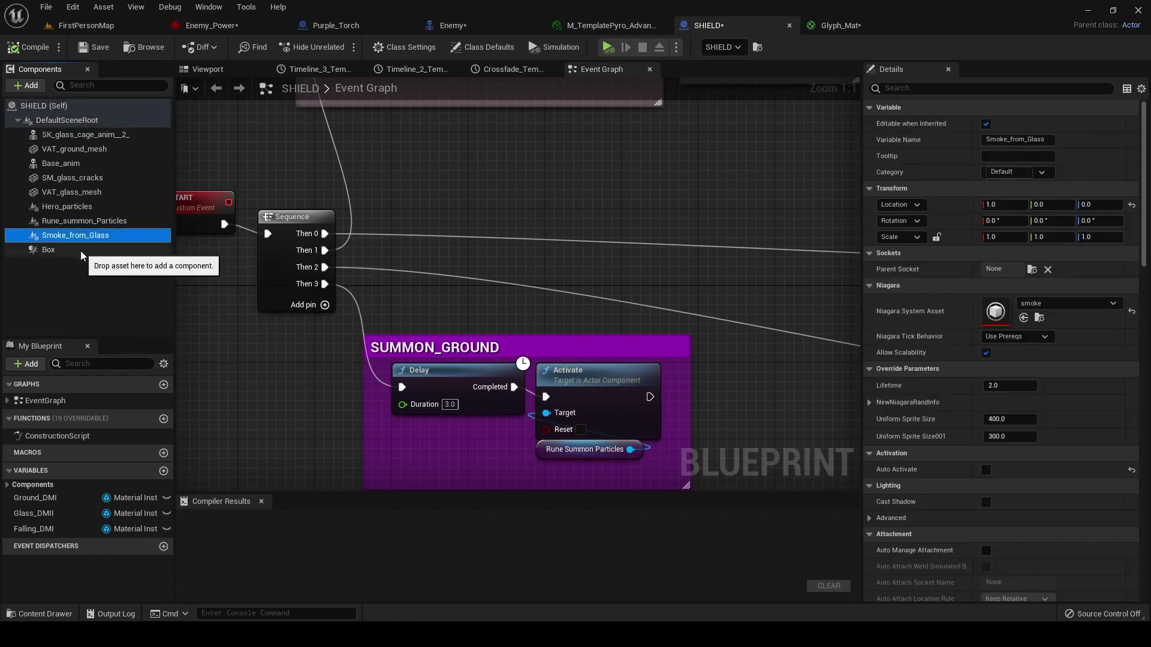
left_click(108, 222)
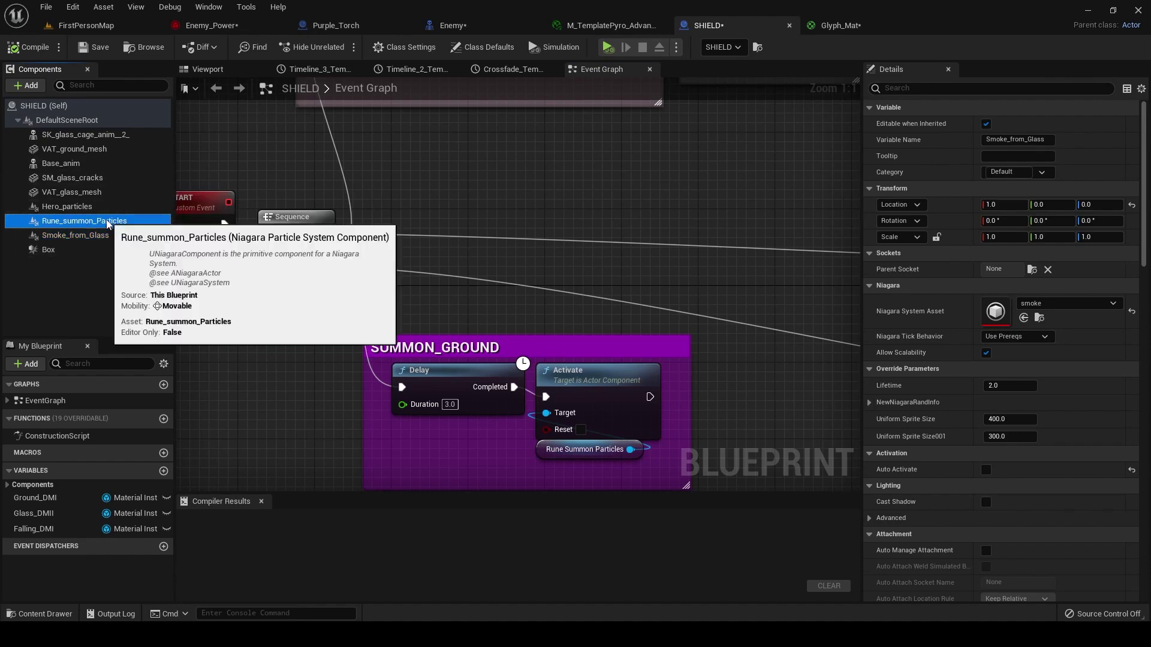
left_click(1039, 318)
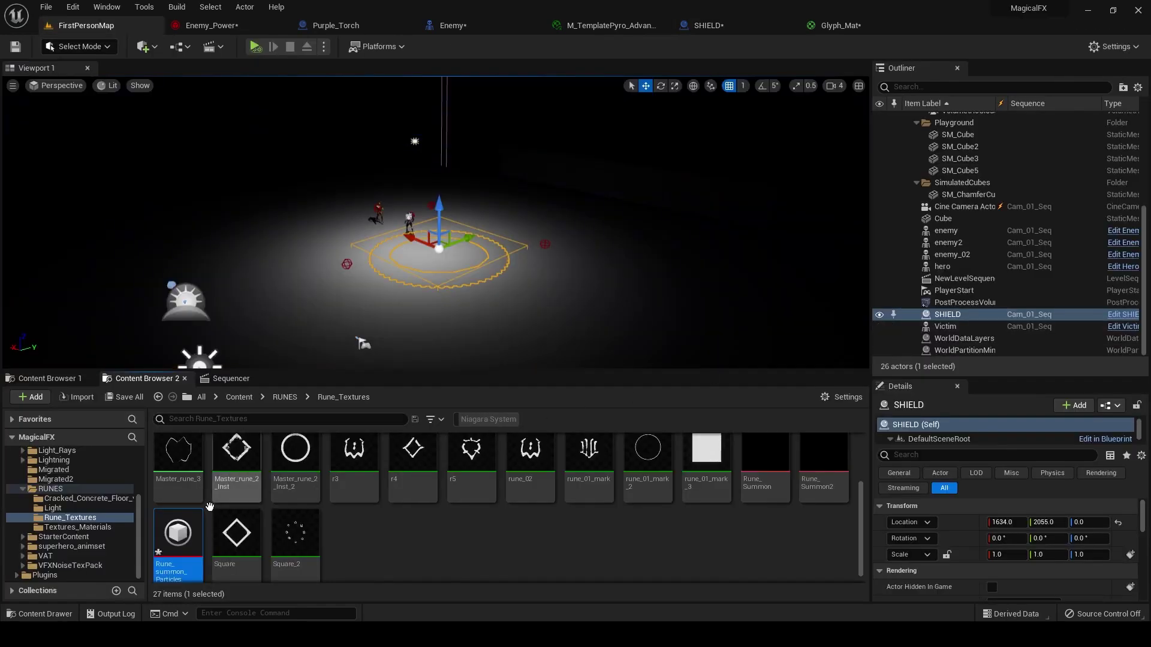
double_click(192, 520)
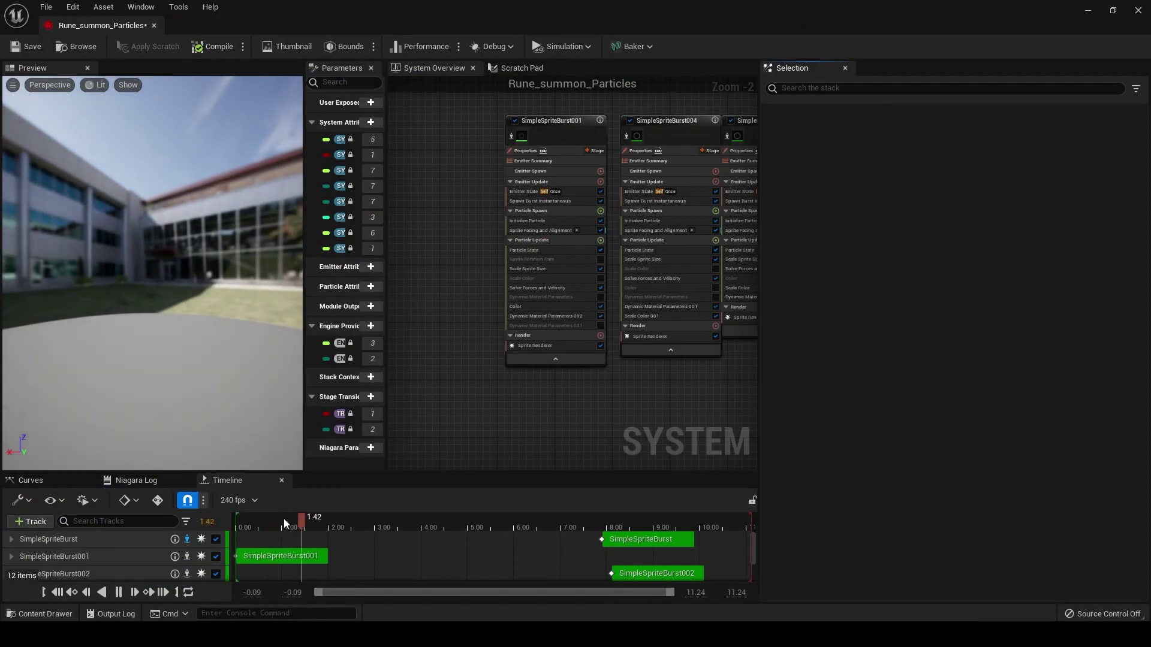
Look over the sprite burst emitters and play the rune summoning effect from the start of the timeline
right_click_drag(491, 267, 460, 376)
scroll(437, 243, "down", 7)
scroll(480, 306, "up", 6)
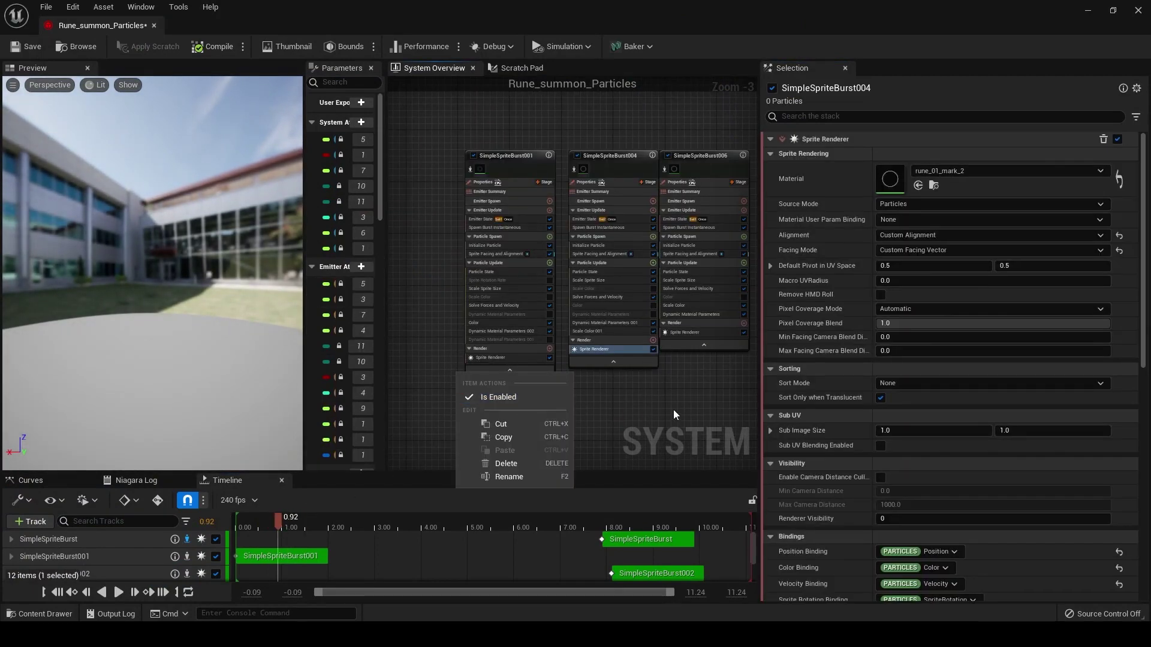
right_click_drag(674, 408, 507, 400)
right_click_drag(501, 360, 647, 402)
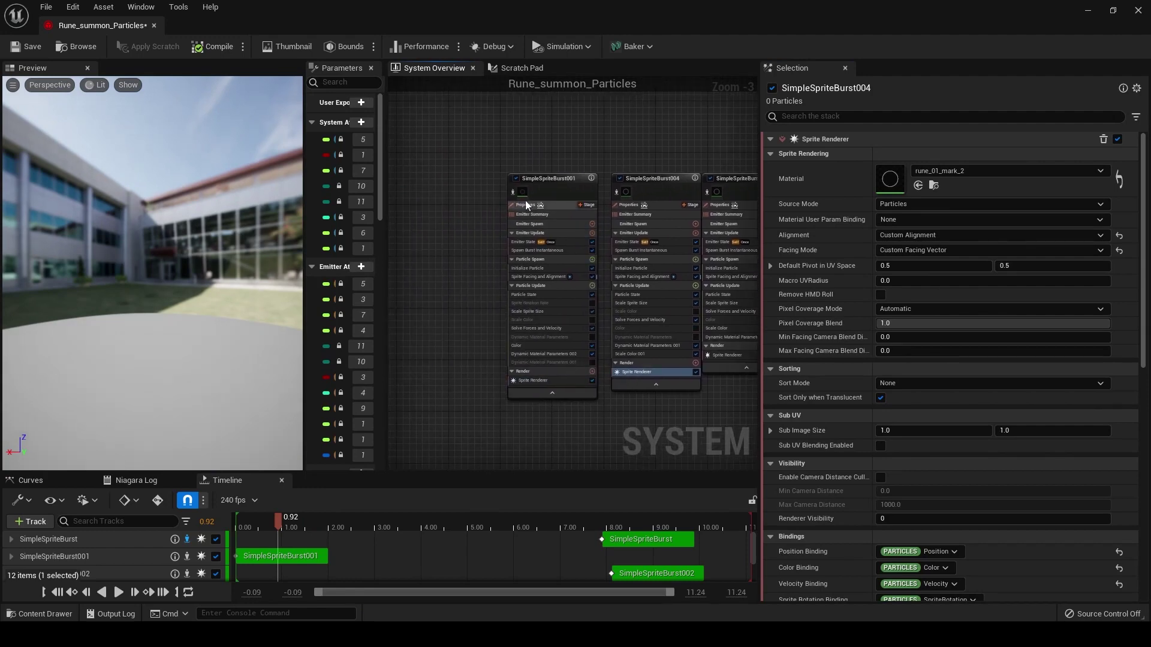
scroll(514, 195, "up", 2)
mouse_move(278, 519)
left_mouse_down()
mouse_move(236, 519)
mouse_move(288, 520)
left_mouse_up()
left_click_drag(191, 351, 145, 418)
left_click_drag(285, 517, 250, 517)
key("space")
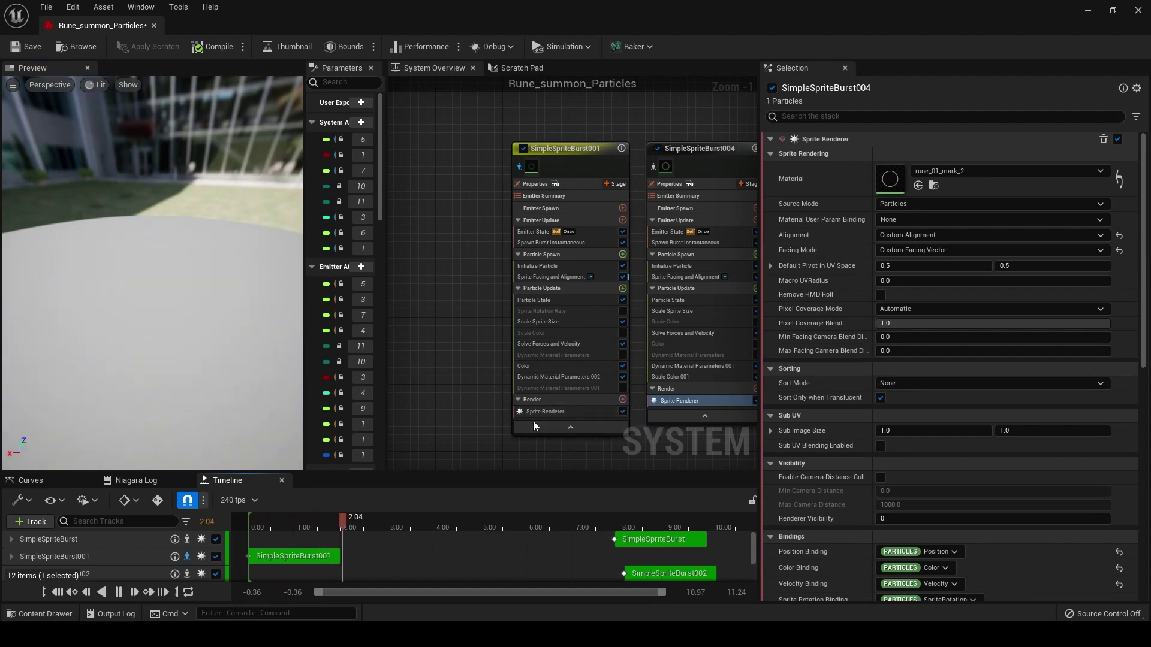
Open the Glyph_Mat material used by SimpleSpriteBurst001's Sprite Renderer and dock the Rune_summon_Particles editor in the main window
left_click(554, 413)
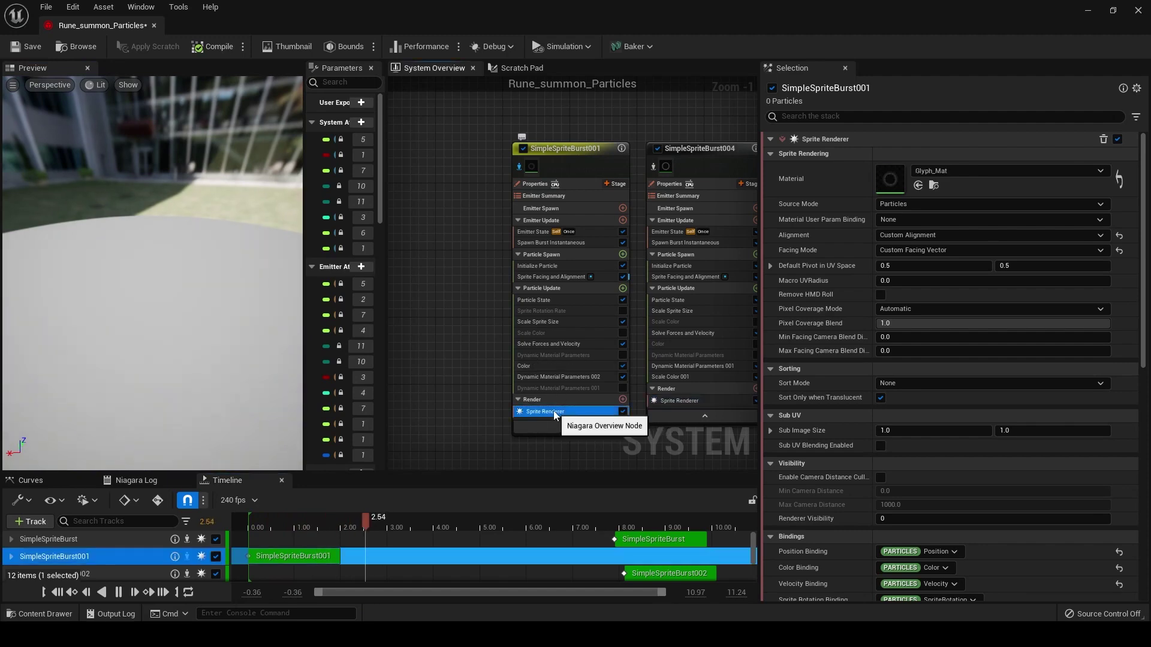
left_click(934, 185)
left_click_drag(713, 17, 700, 94)
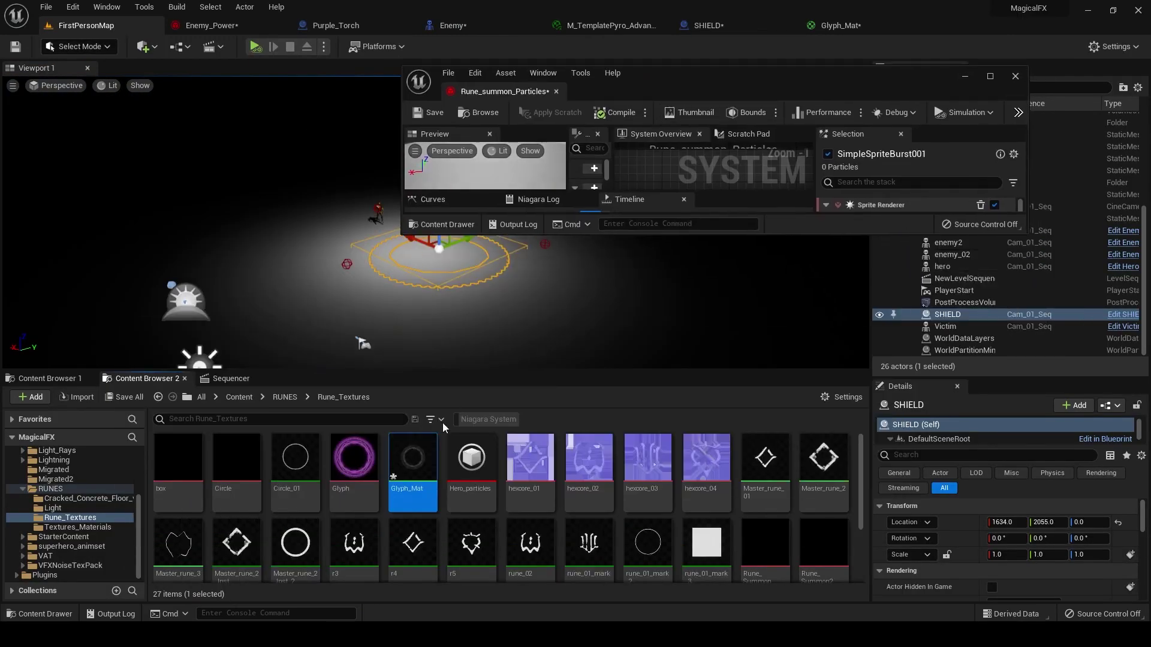
double_click(414, 465)
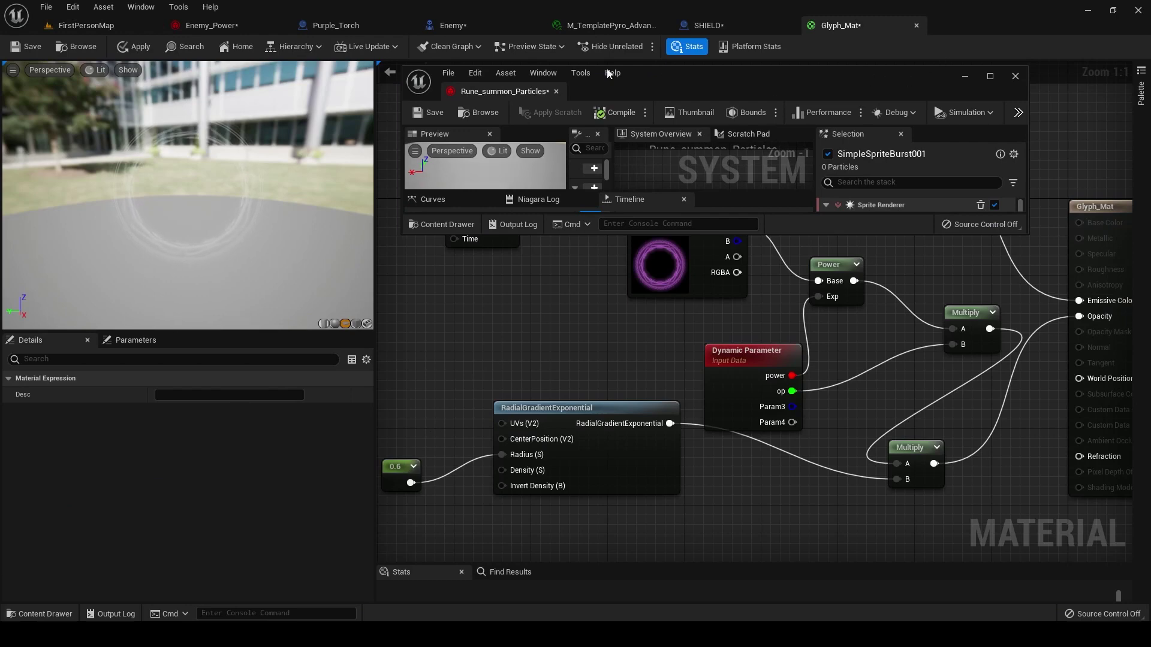
left_click_drag(502, 93, 839, 32)
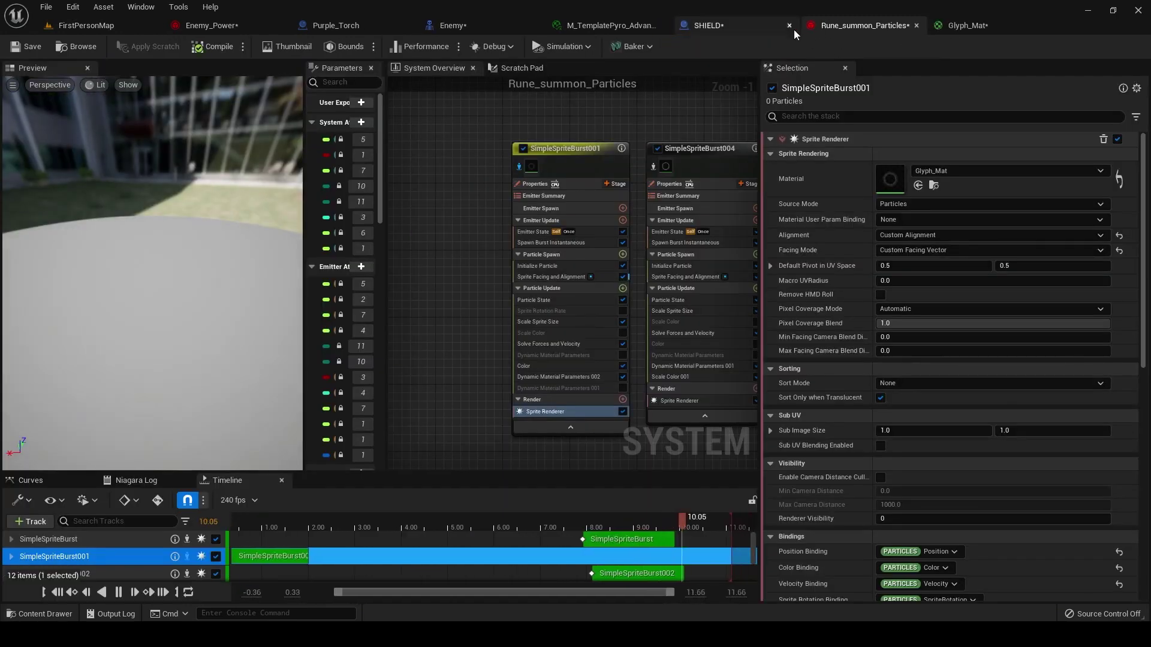
Examine the Rotator, RadialGradientExponential, Dynamic Parameter and Particle Color nodes in the Glyph_Mat material graph
left_click(959, 25)
left_click(502, 240)
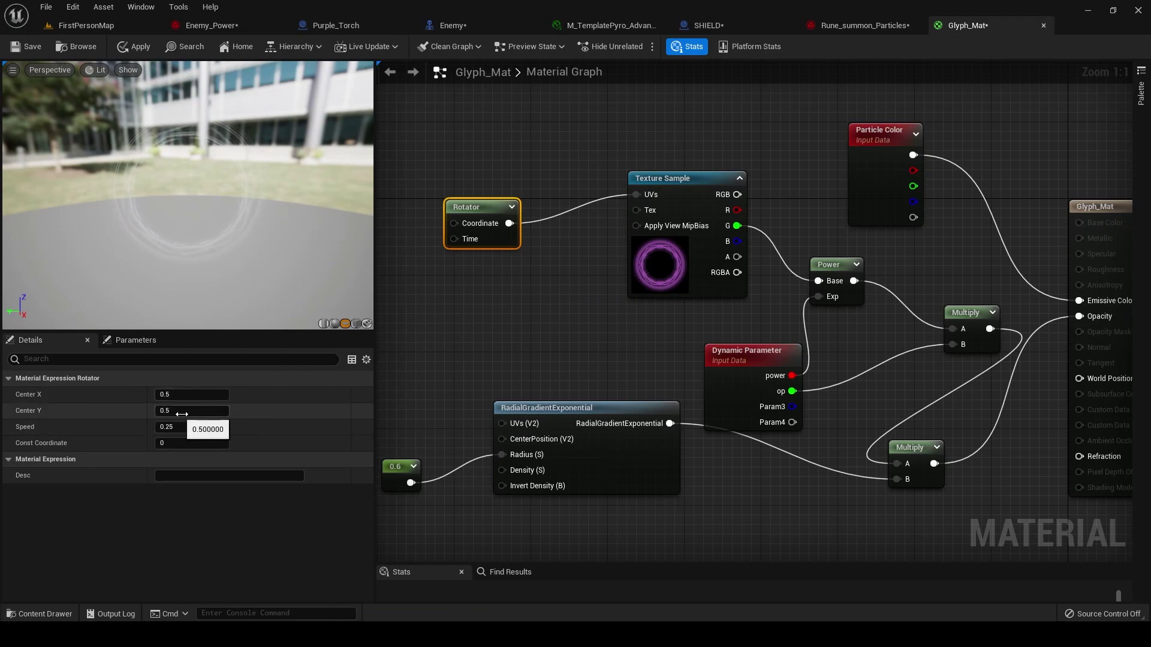
right_click_drag(500, 362, 552, 324)
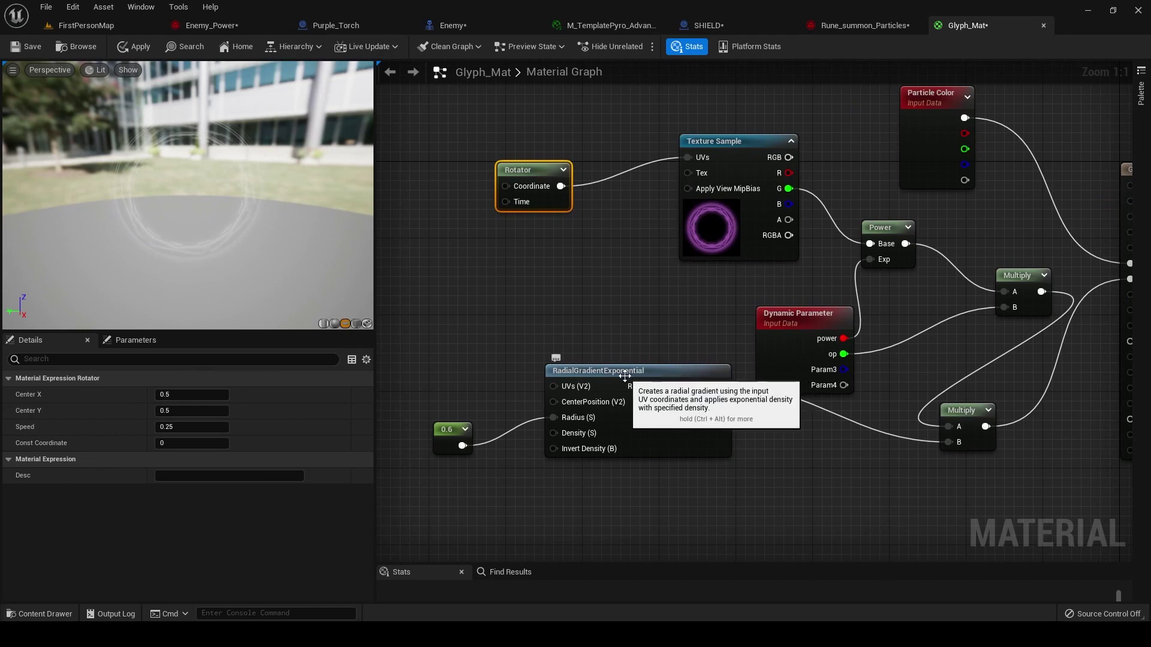
left_click(640, 372)
right_click_drag(521, 452, 477, 451)
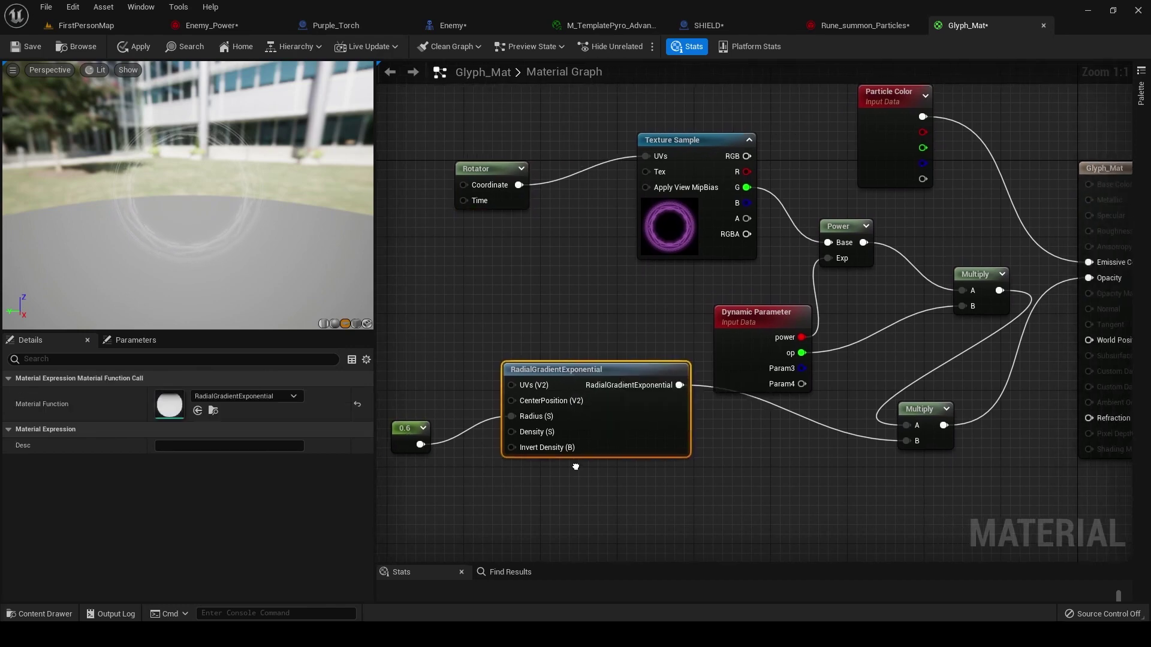
left_click(762, 353)
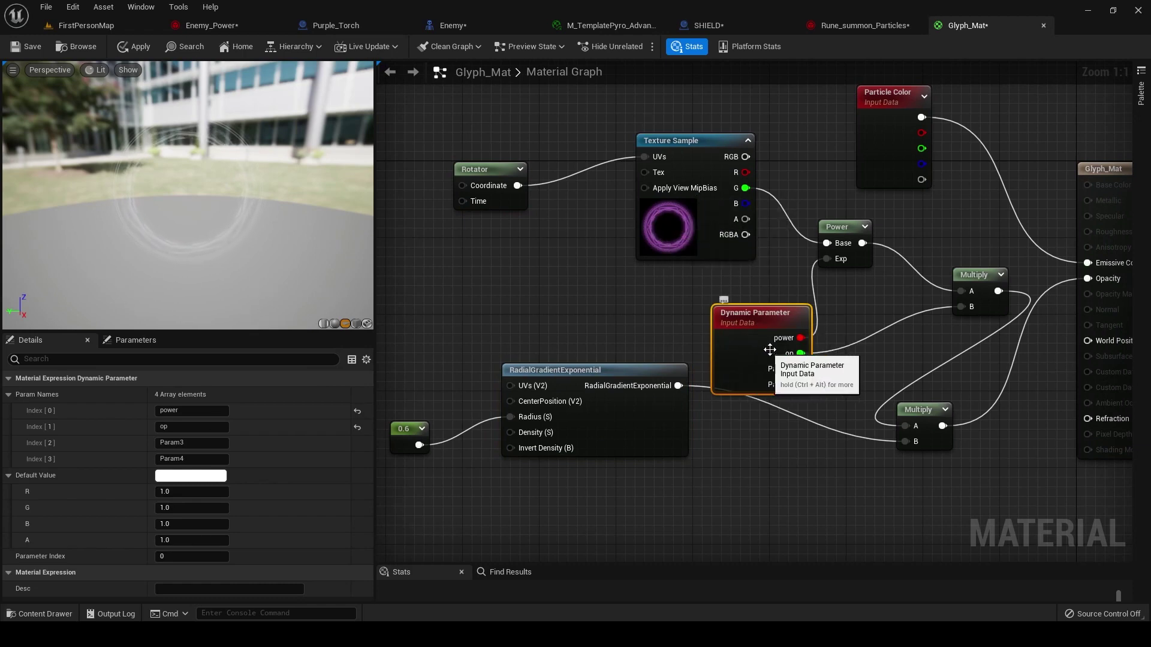
right_click_drag(735, 279, 693, 291)
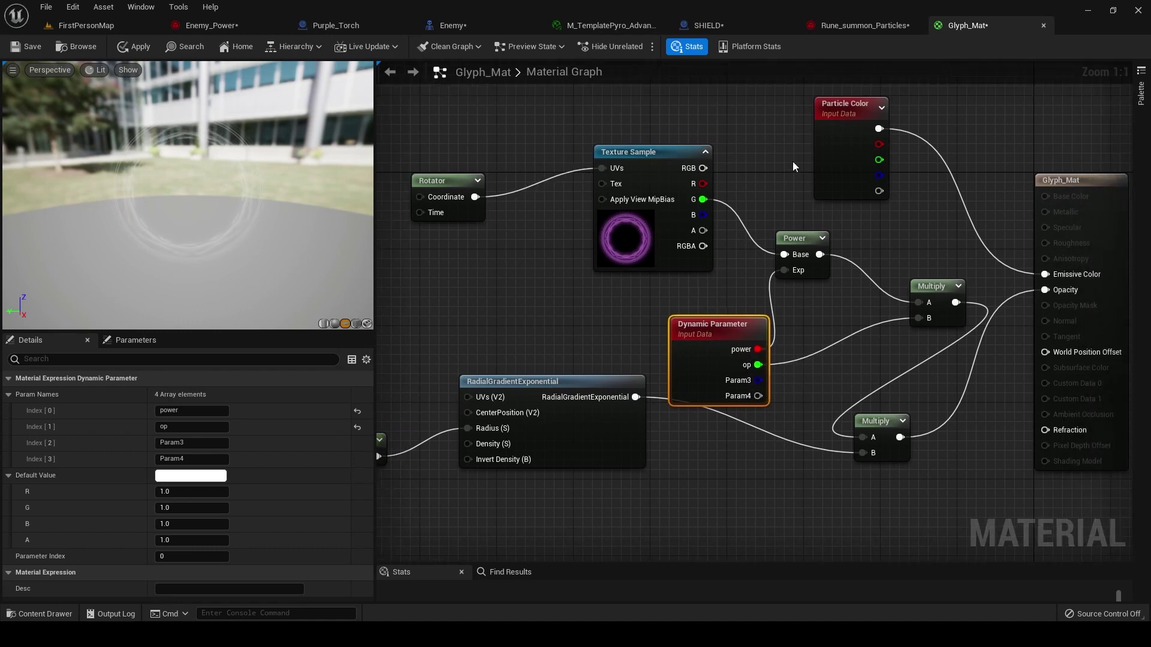
left_click(847, 163)
Examine the Scale Sprite Size curve keys of SimpleSpriteBurst001 in Rune_summon_Particles and scrub the effect near its start
left_click(847, 26)
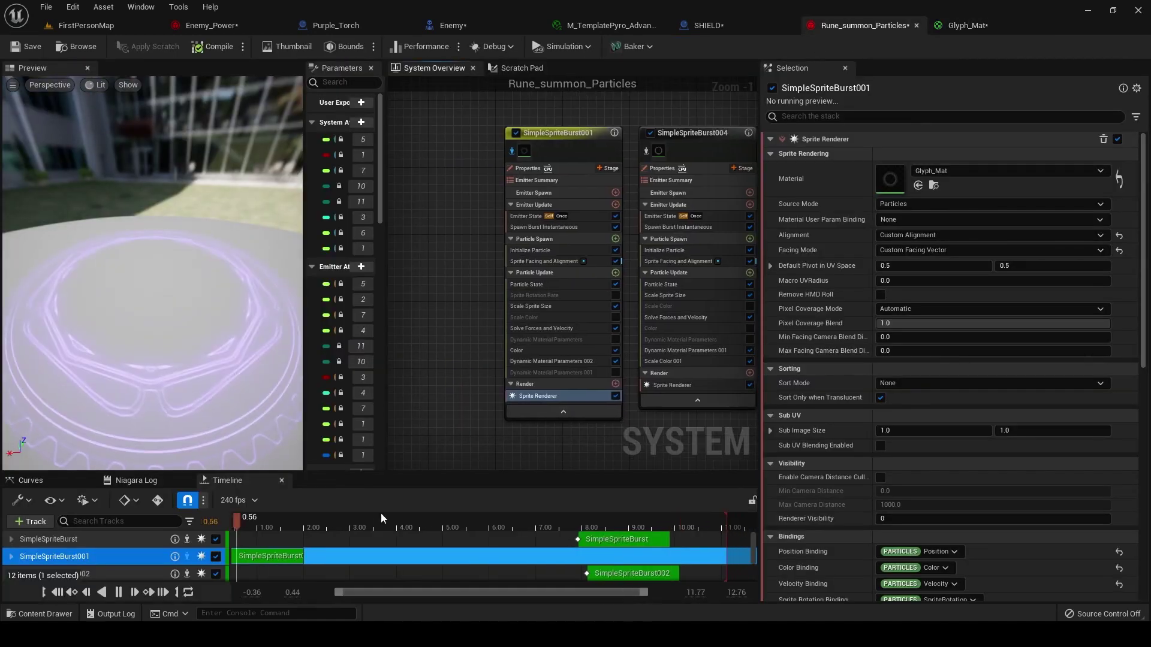
left_click(540, 306)
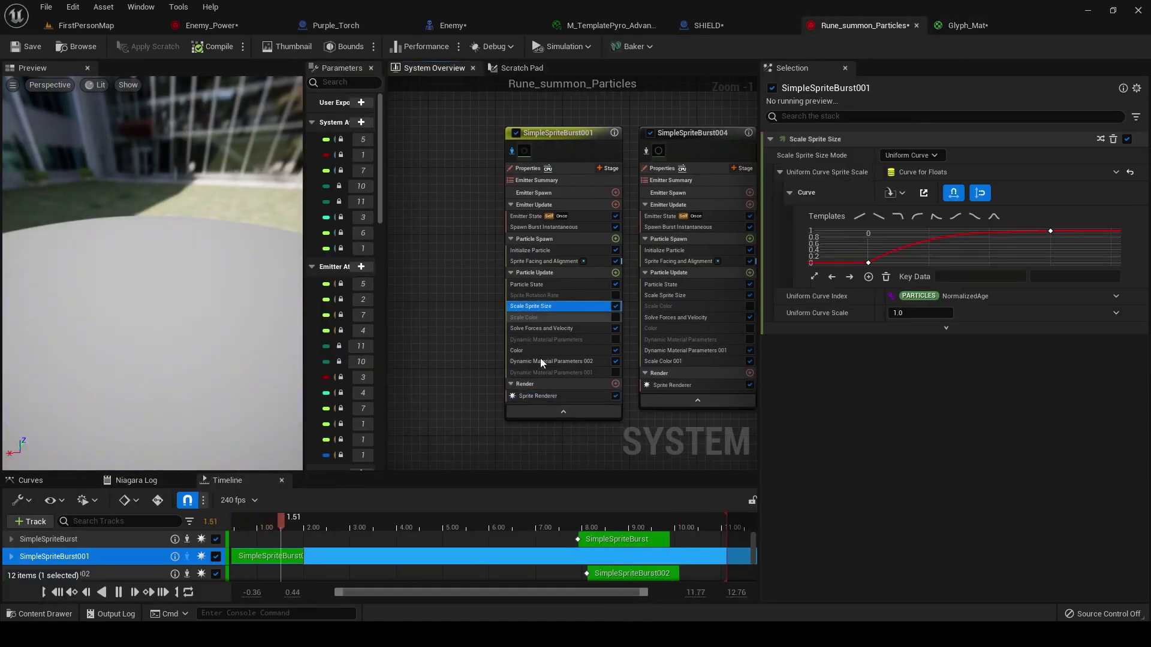
left_click(869, 262)
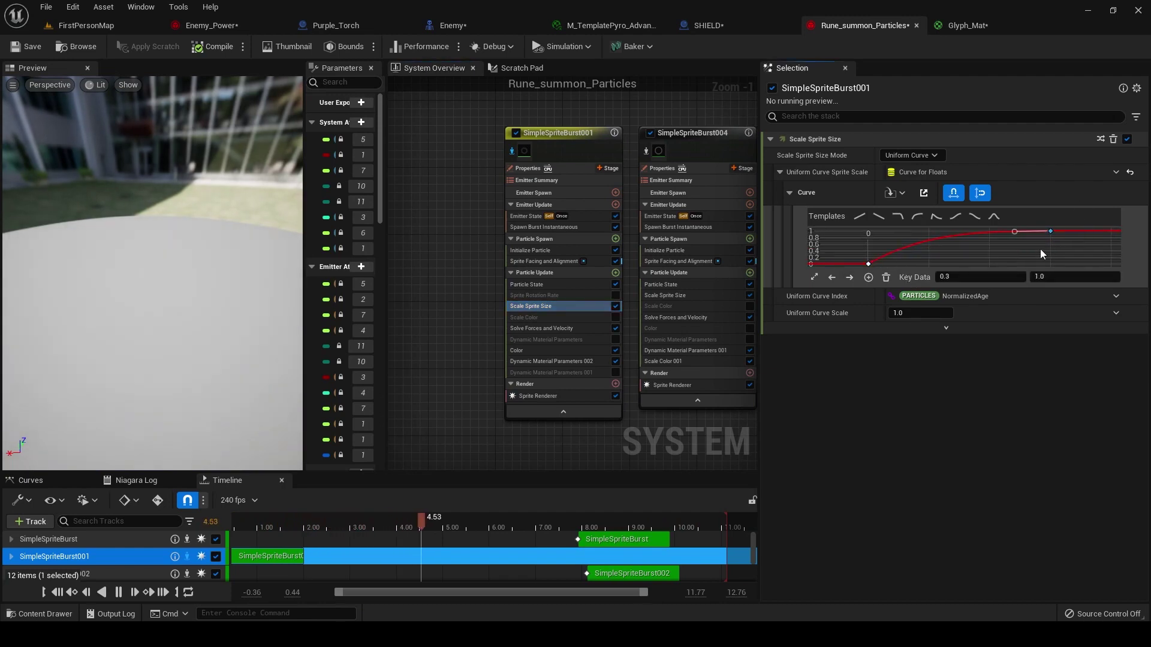
left_click_drag(311, 528, 242, 531)
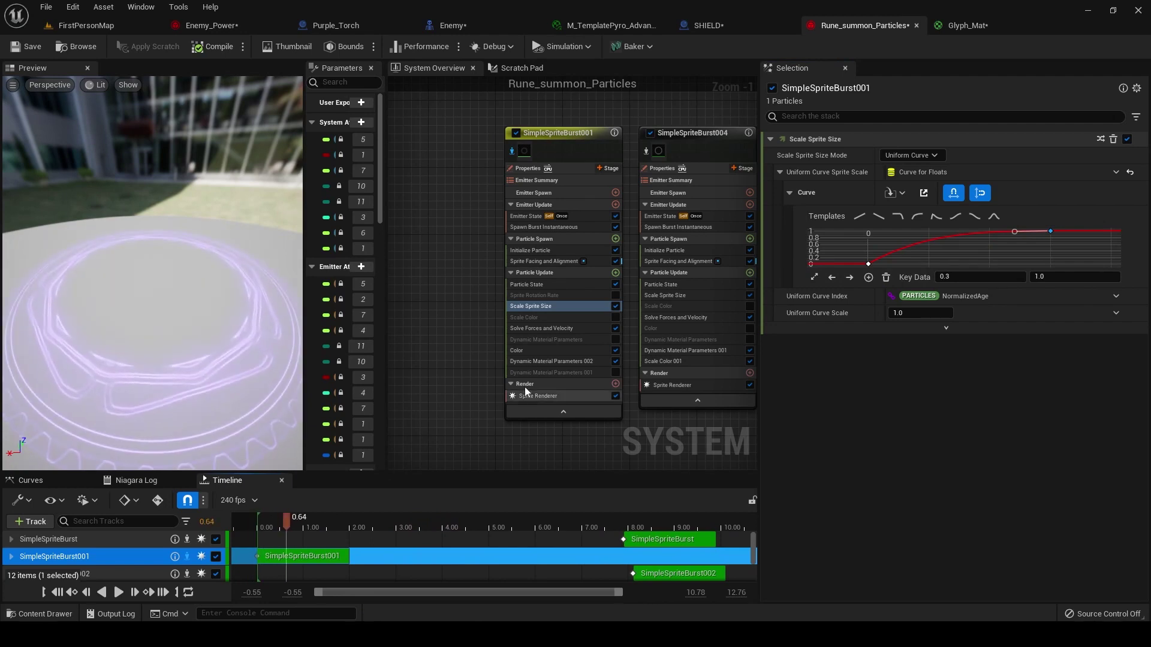
Review SimpleSpriteBurst001's Color module and the op curve in Dynamic Material Parameters 002
left_click(521, 350)
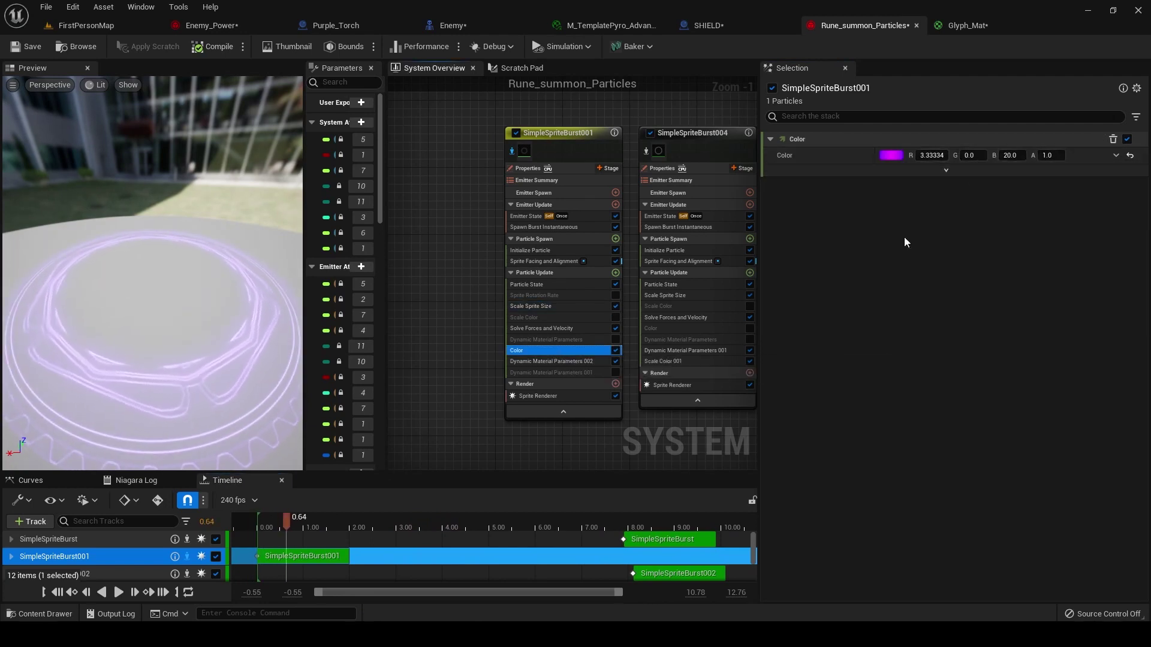
left_click(551, 361)
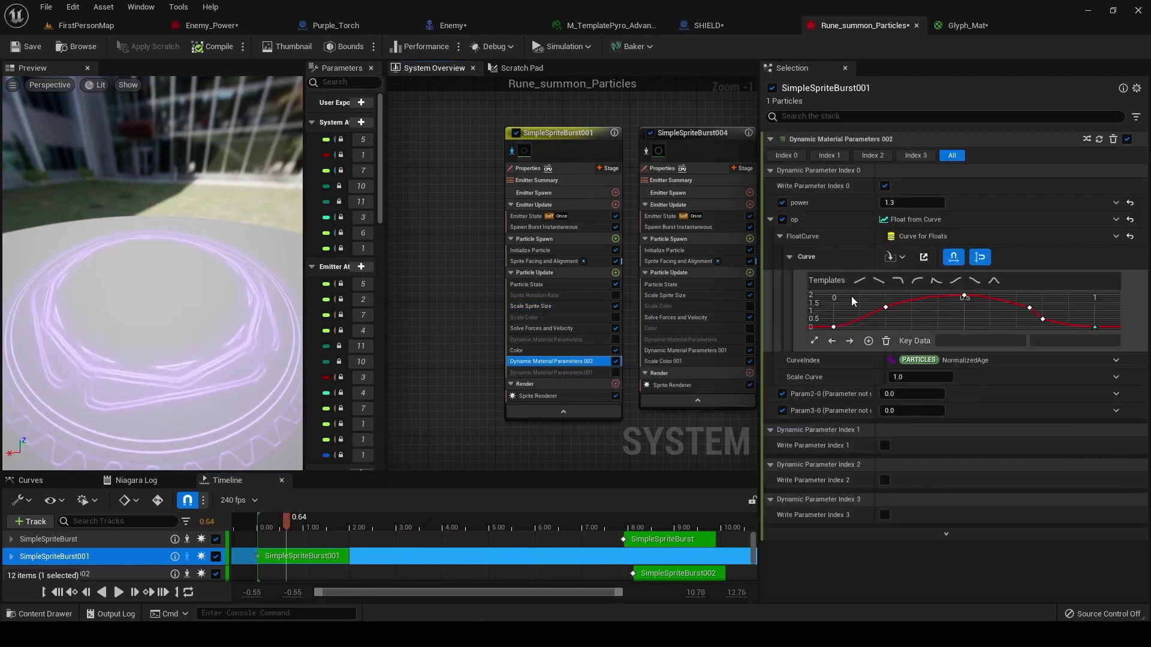
left_click(886, 307)
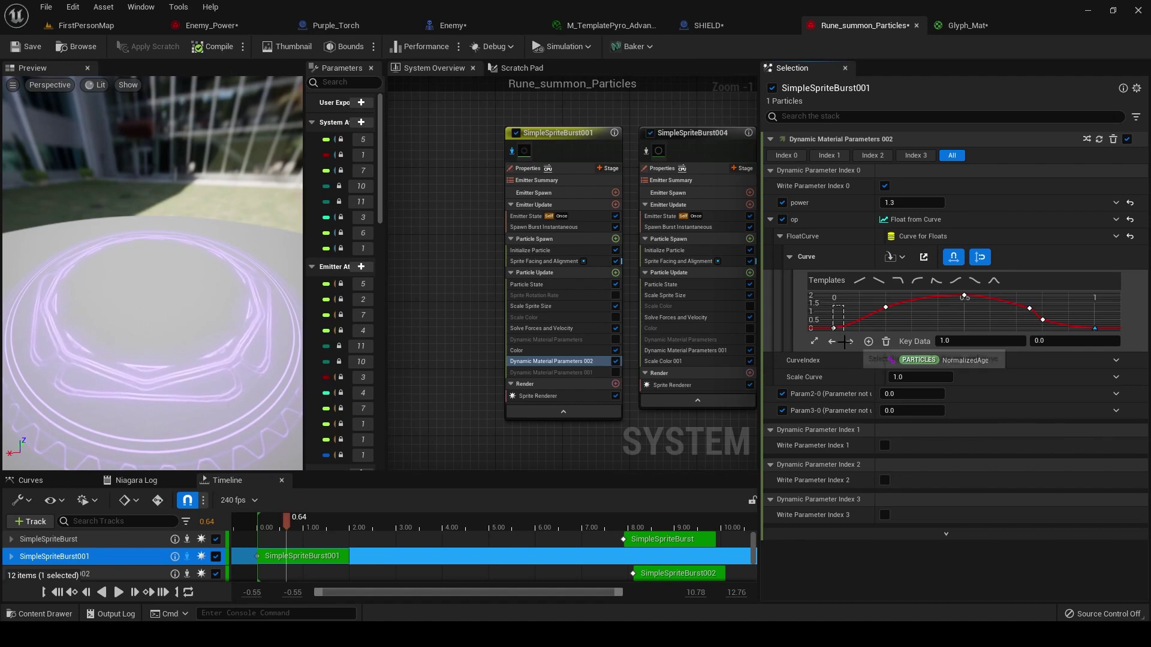
left_click_drag(845, 341, 844, 339)
Review SimpleSpriteBurst001's Sprite Renderer, Sprite Facing and Alignment, and Initialize Particle settings against the preview
left_click(566, 396)
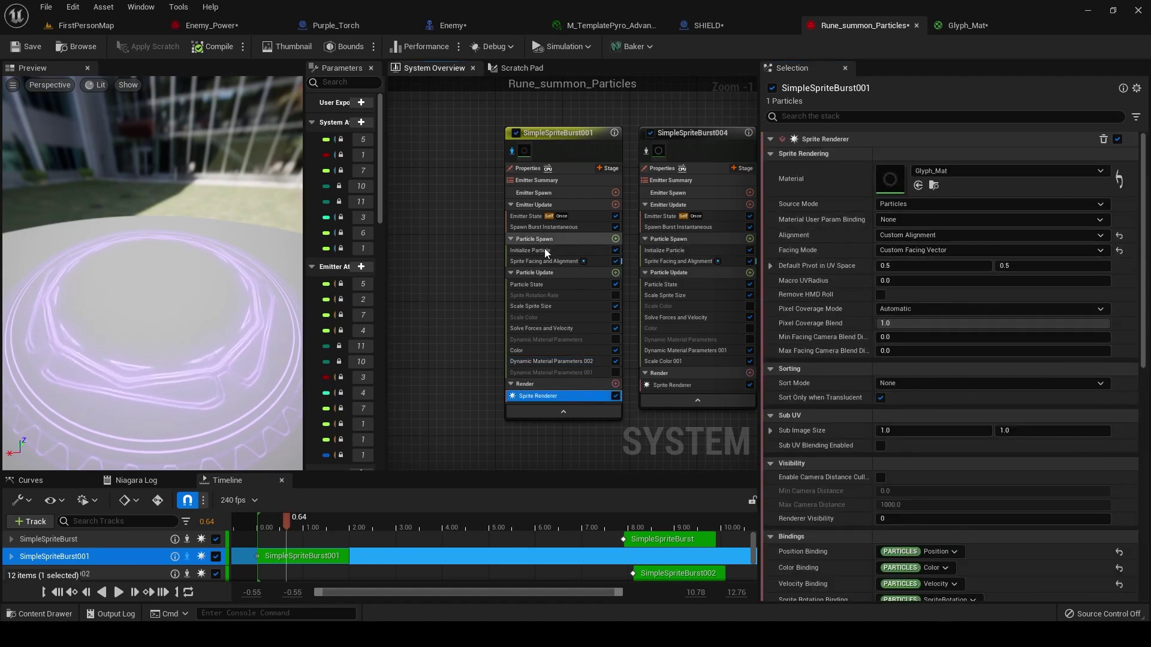
left_click(533, 262)
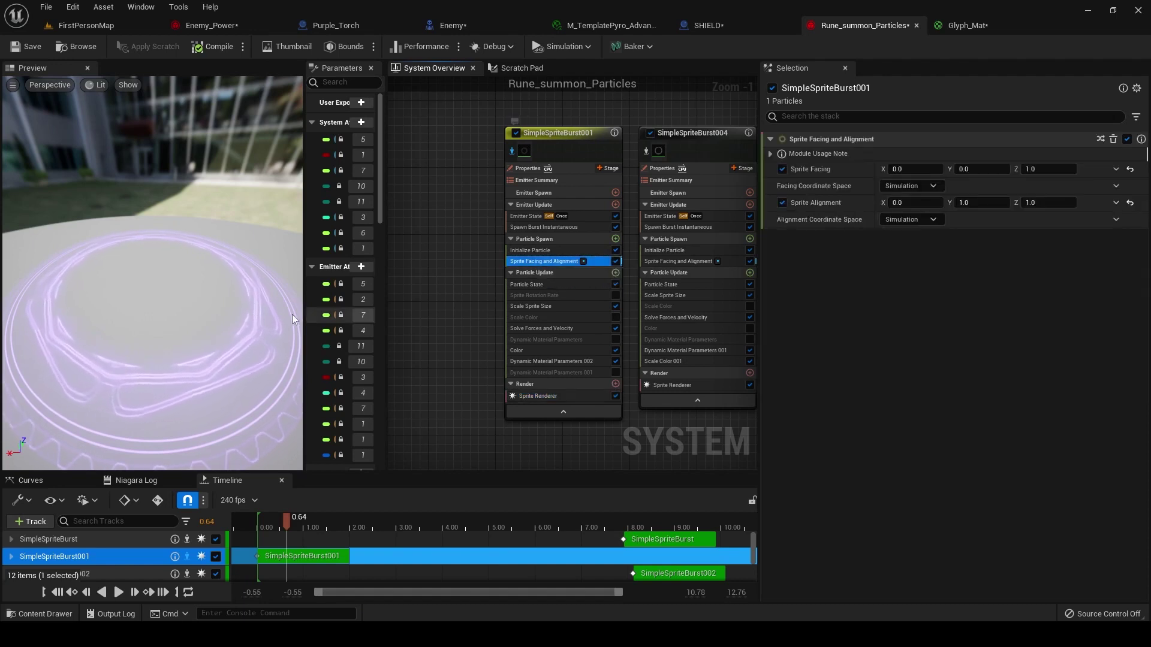
left_click_drag(211, 364, 251, 365)
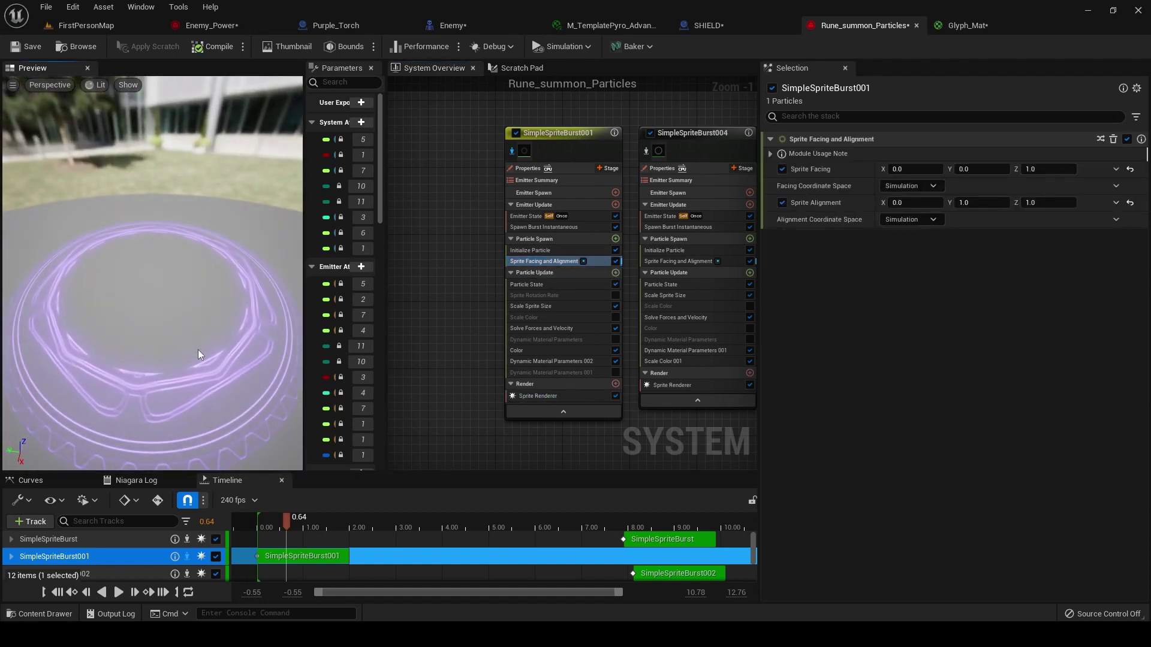
left_click(547, 250)
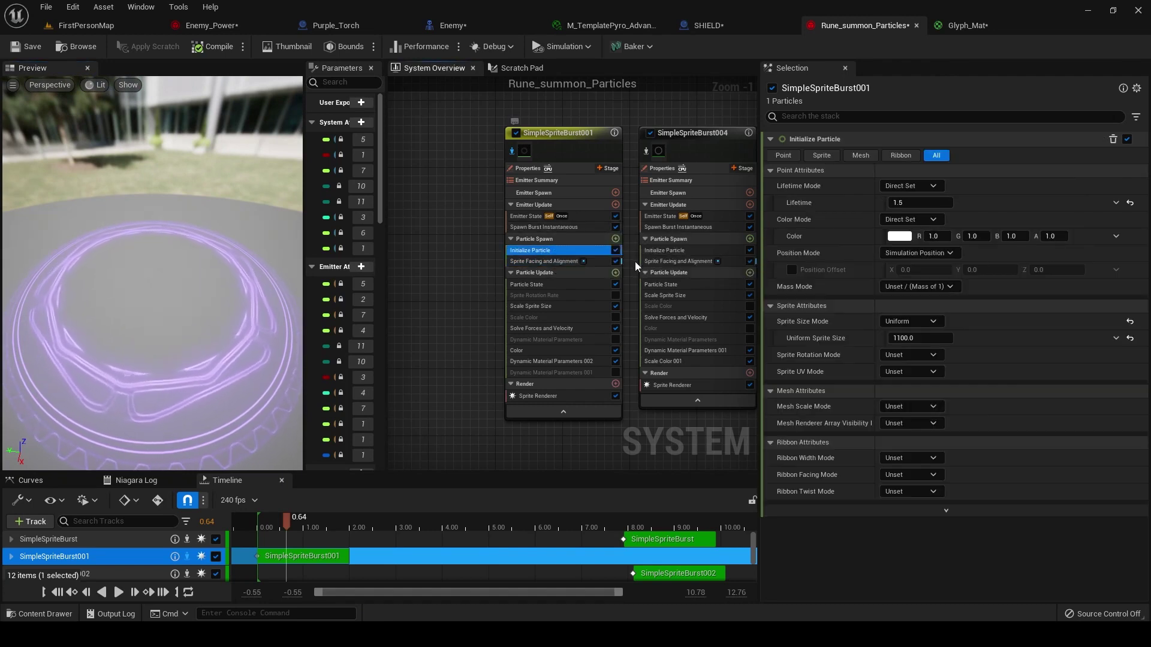
Look over the neighbouring emitters and inspect the Sprite Renderer material of SimpleSpriteBurst004
right_click_drag(527, 296, 397, 301)
scroll(656, 418, "down", 2)
right_click_drag(708, 431, 606, 402)
scroll(594, 398, "up", 2)
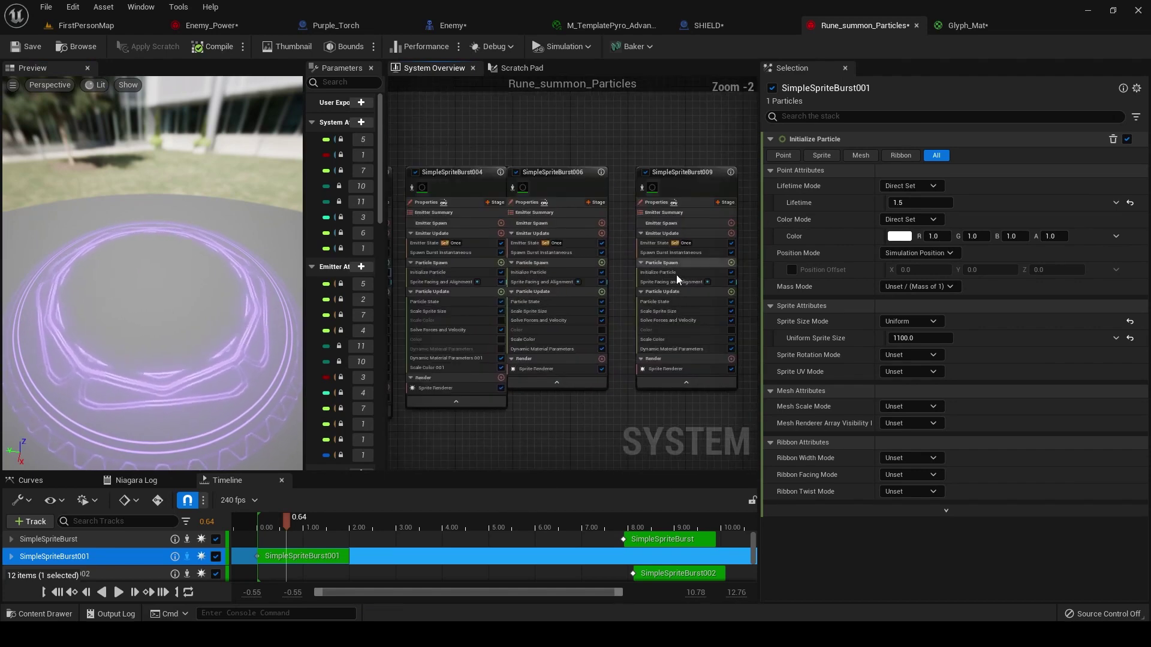
scroll(487, 273, "down", 1)
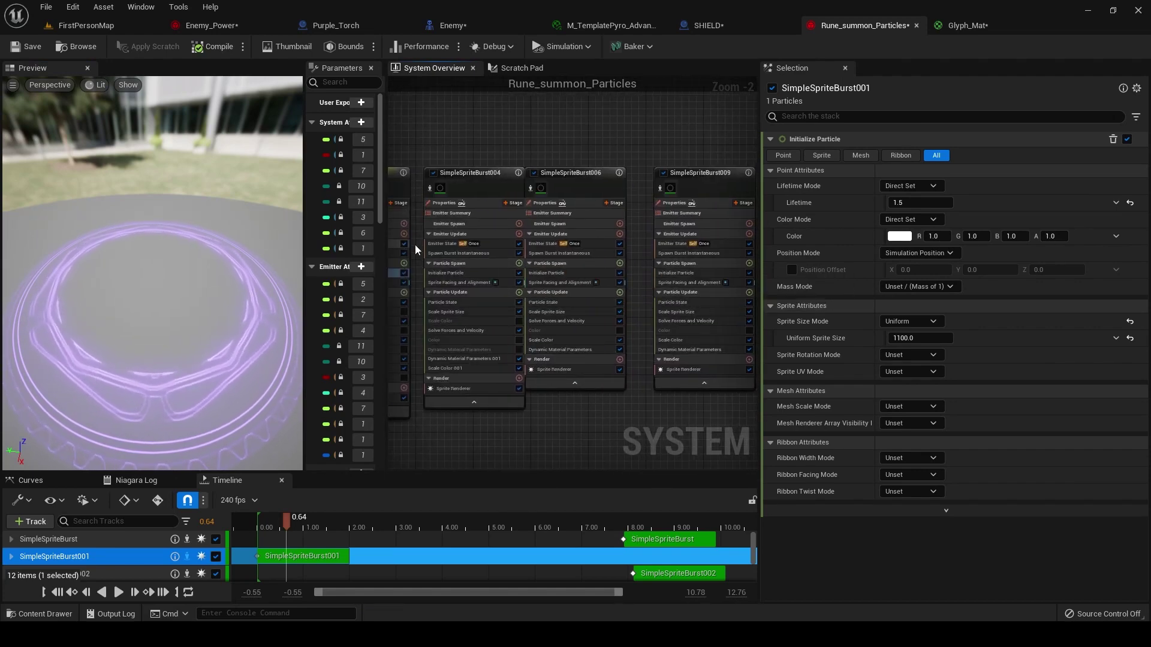
left_click(450, 389)
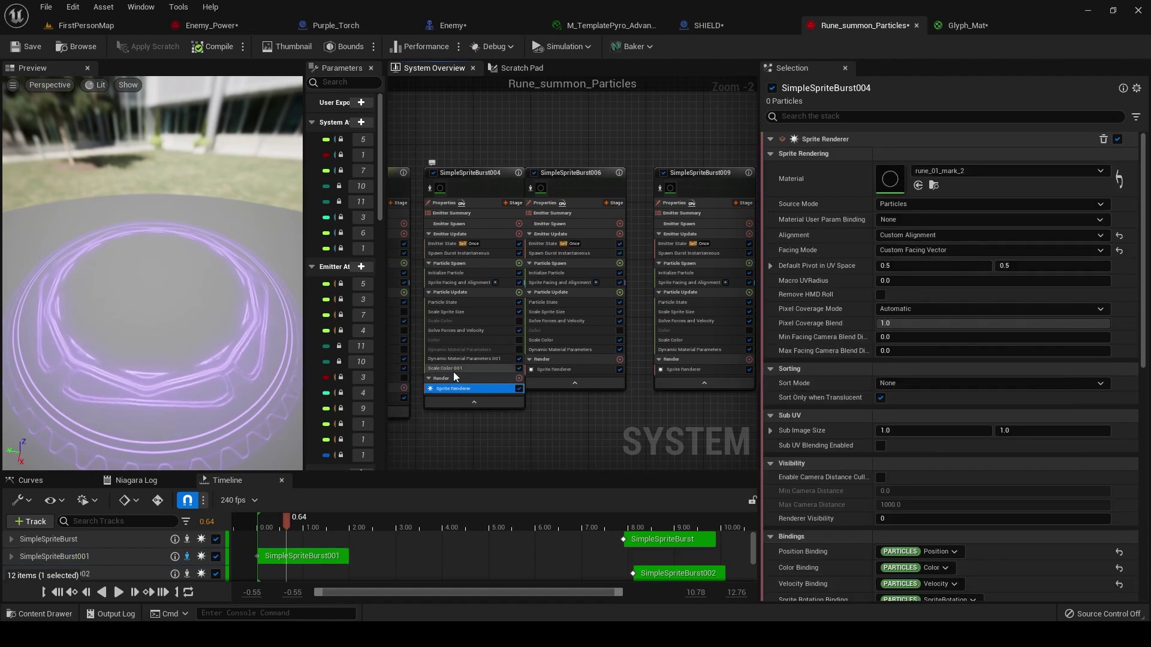
right_click_drag(398, 420, 428, 422)
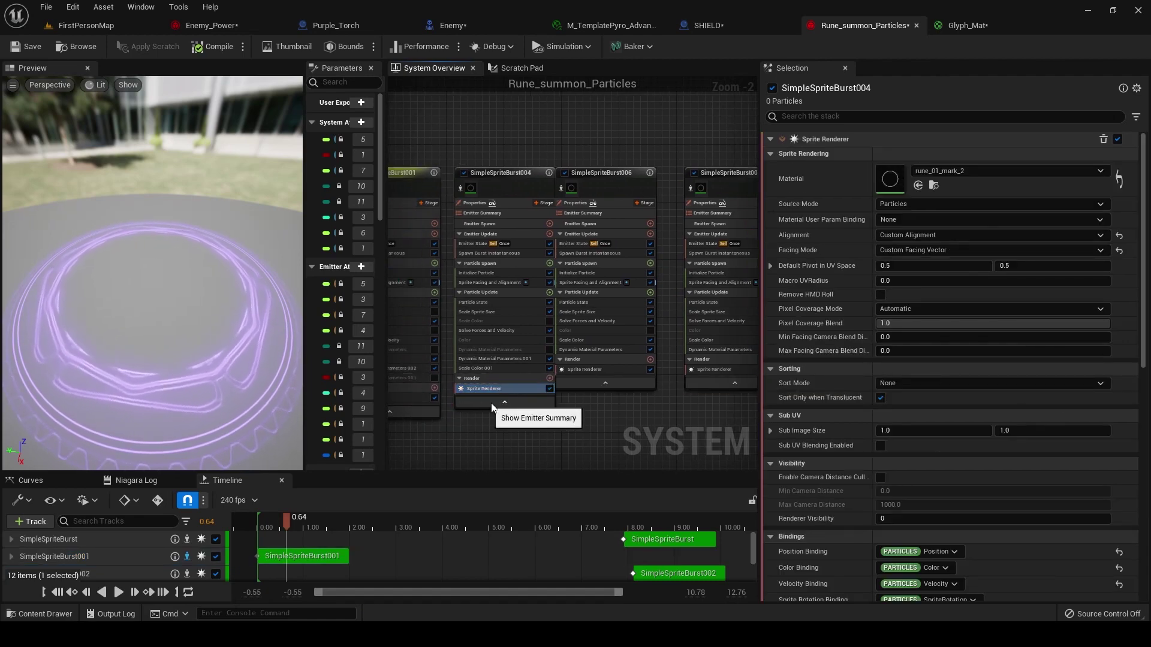
Review the Sprite Facing and Alignment, Initialize Particle and Scale Sprite Size settings of SimpleSpriteBurst004
right_click_drag(502, 401, 513, 403)
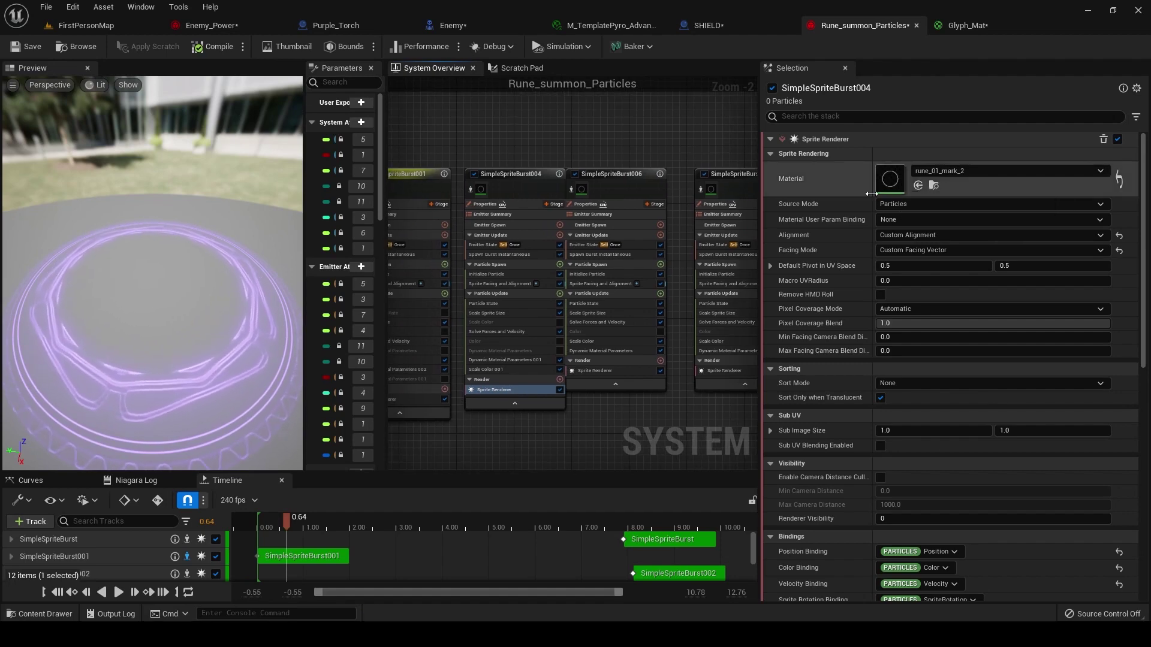
scroll(495, 405, "up", 2)
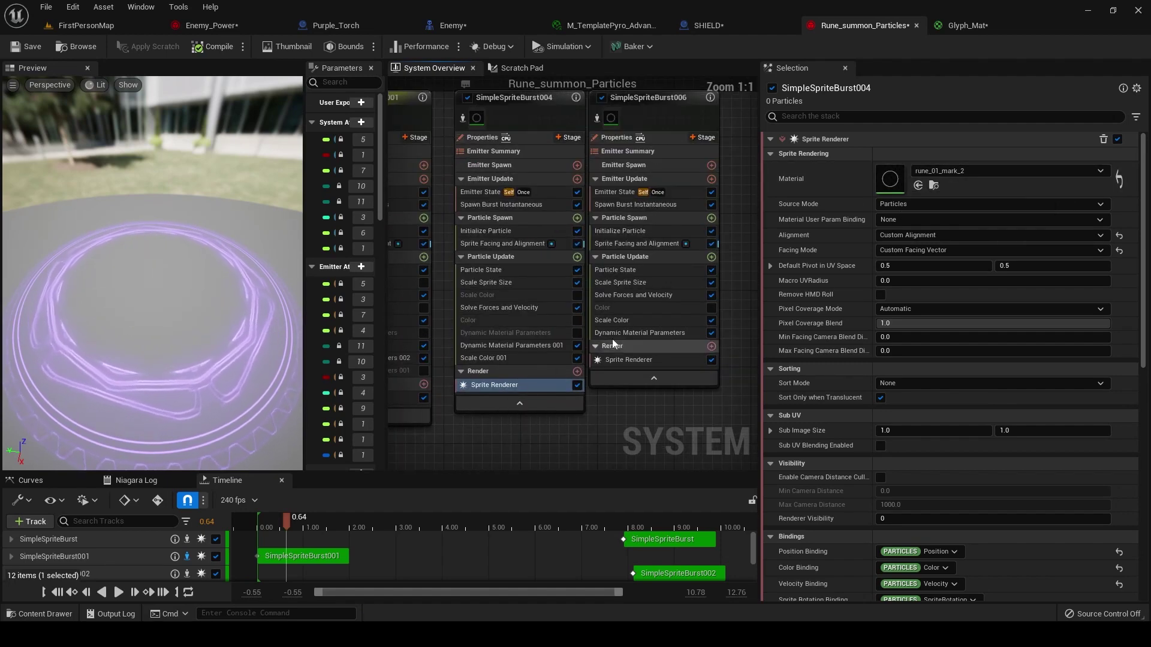
right_click_drag(613, 381, 584, 404)
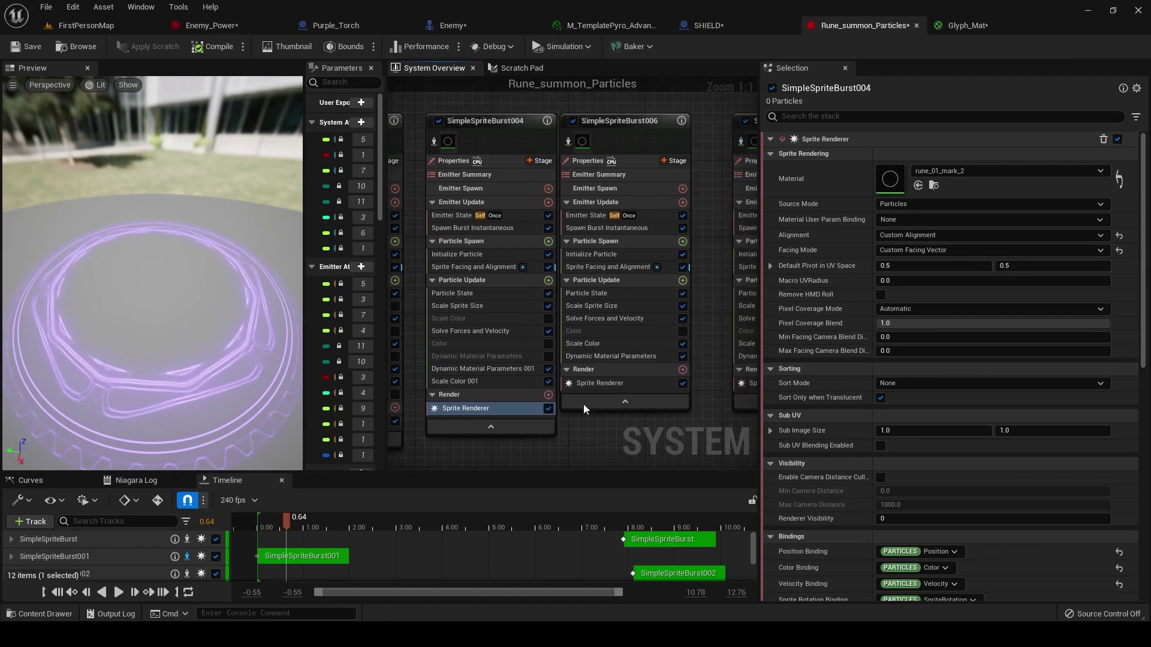
left_click(462, 268)
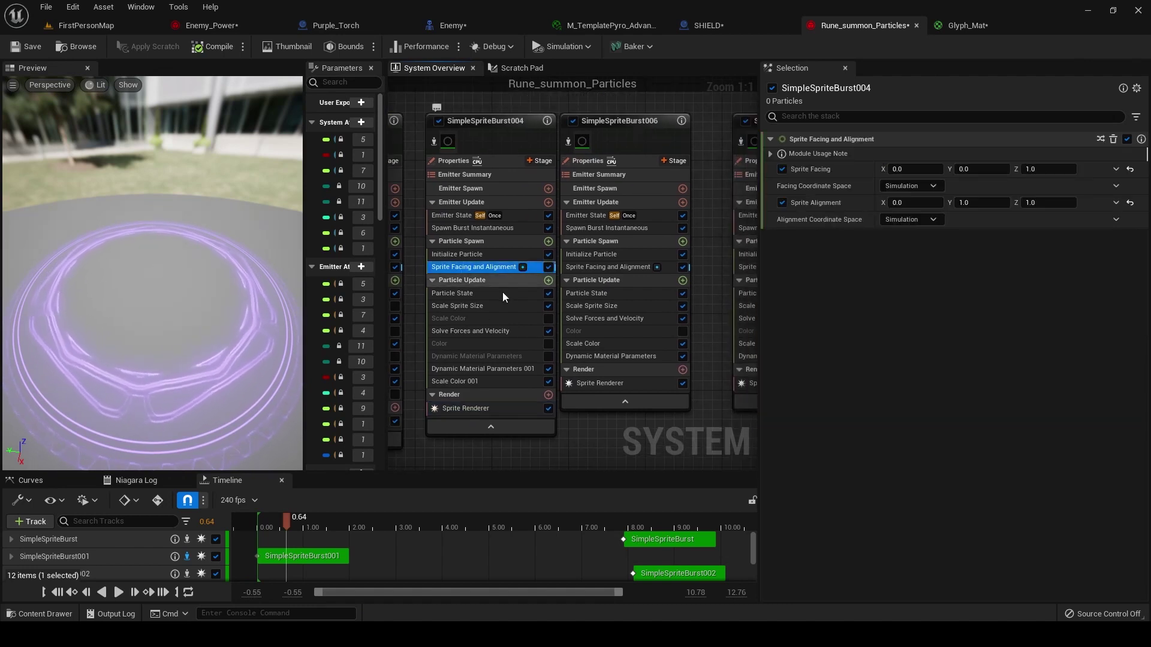
left_click(477, 256)
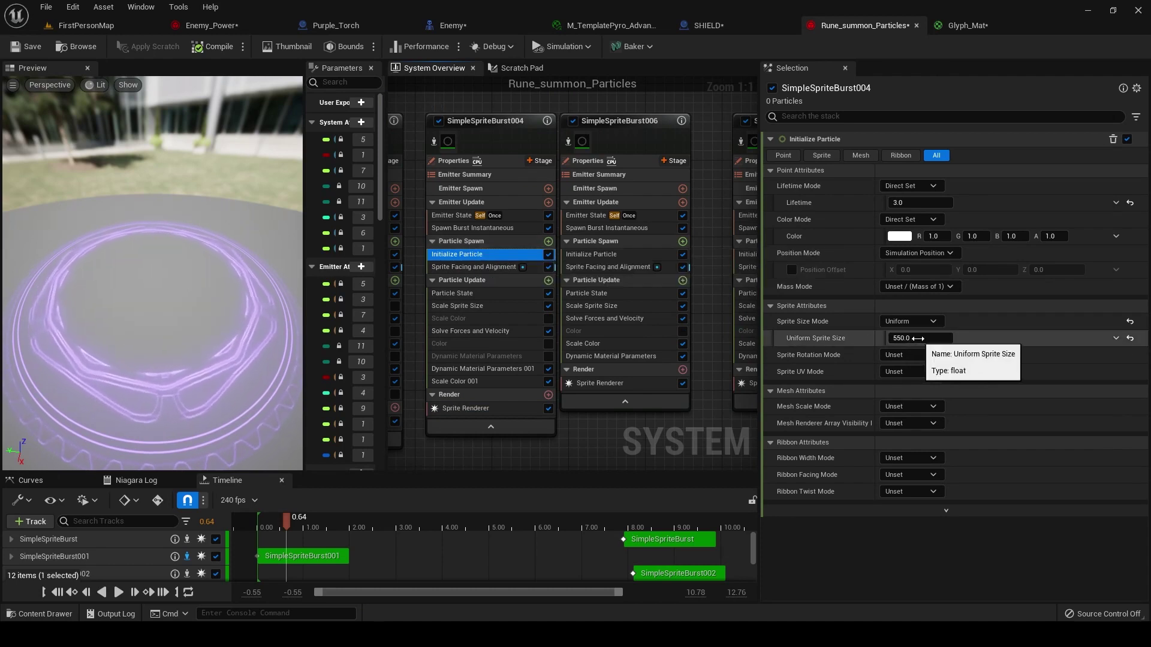
right_click_drag(667, 445, 619, 440)
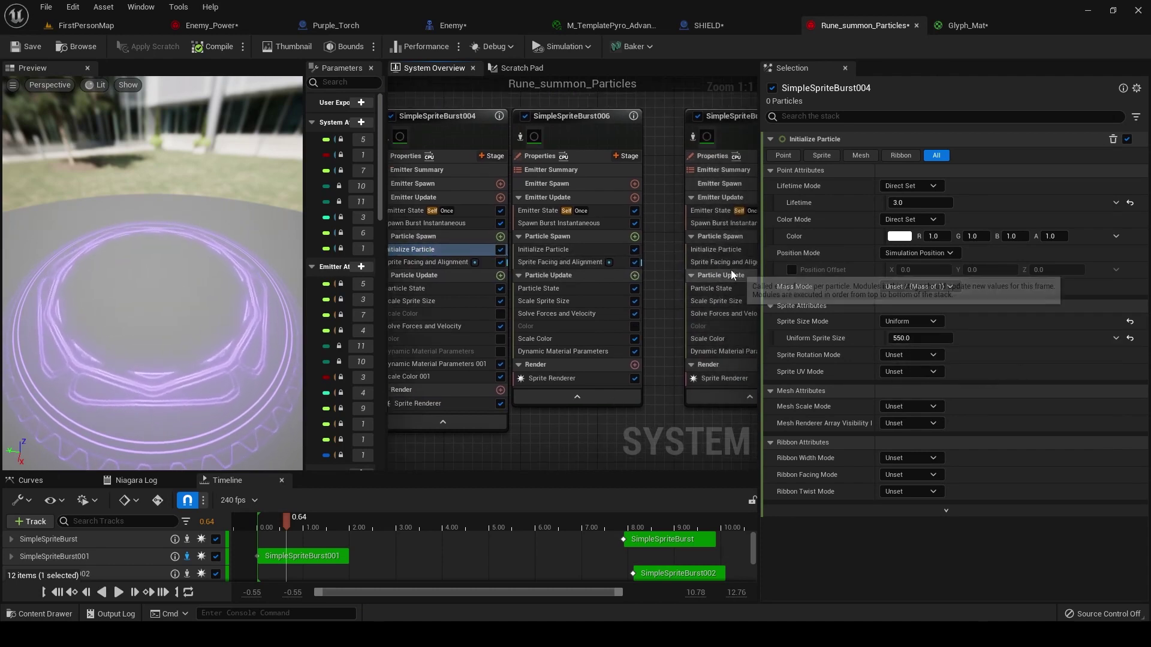
right_click_drag(526, 382, 591, 447)
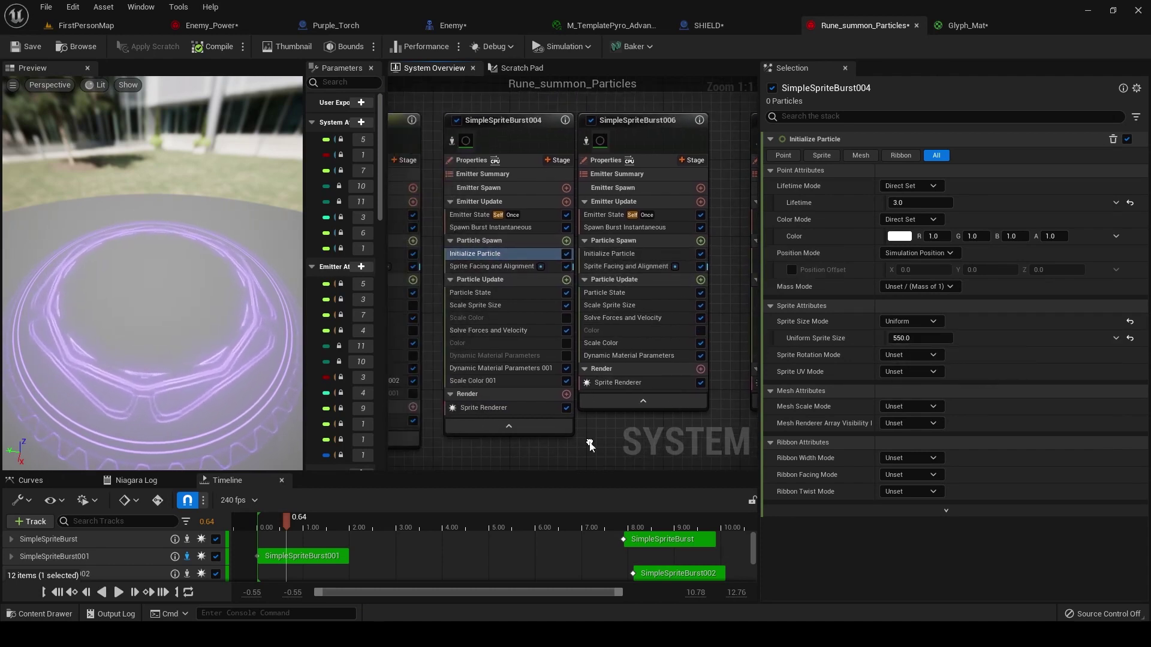
left_click(495, 306)
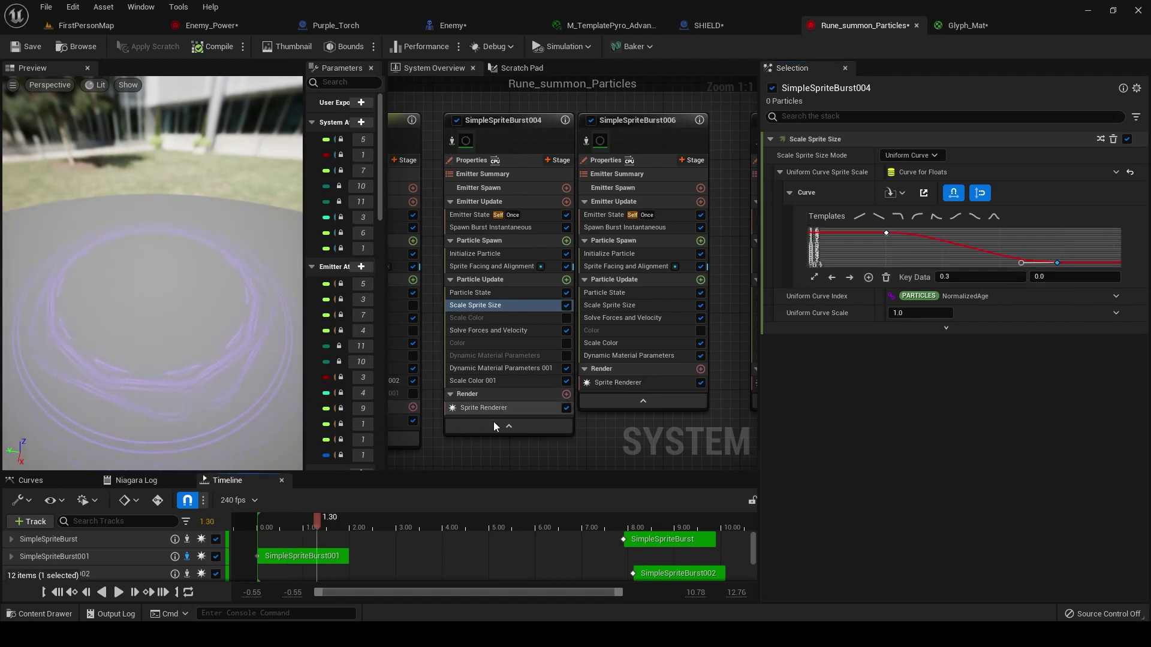
Isolate the SimpleSpriteBurst004, SimpleSpriteBurst006 and SimpleSpriteBurst009 emitters and play the effect from its start
right_click_drag(494, 424, 546, 410)
right_click_drag(433, 142, 443, 148)
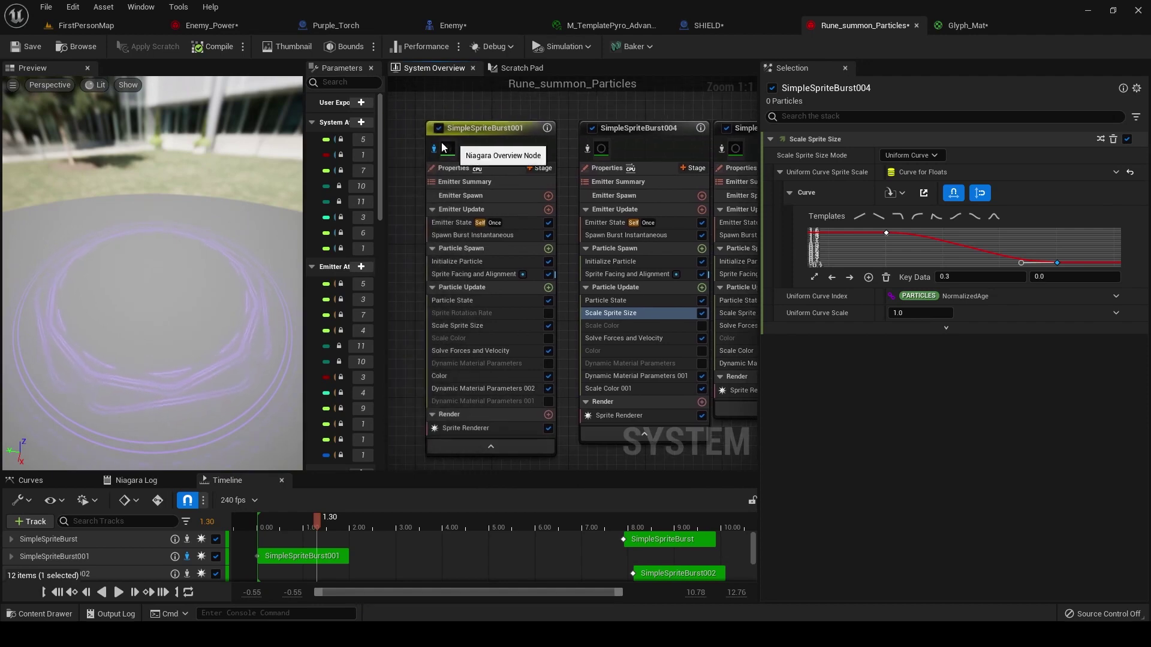
scroll(599, 131, "down", 3)
scroll(585, 327, "down", 2)
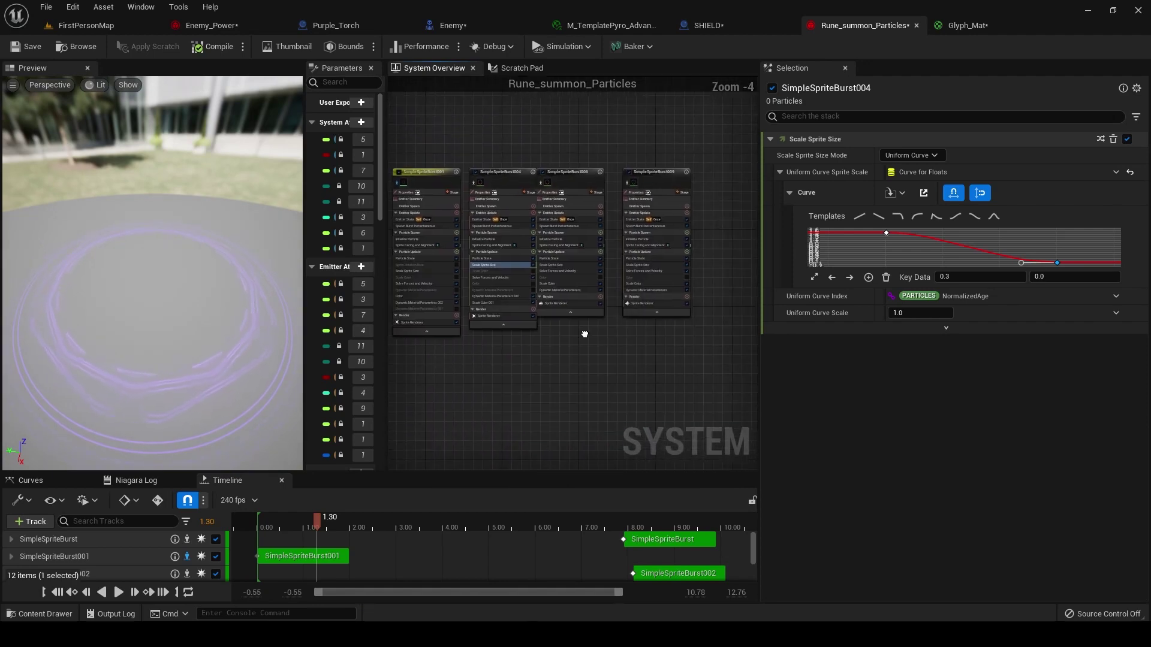
left_click_drag(510, 357, 676, 195)
right_click(624, 179)
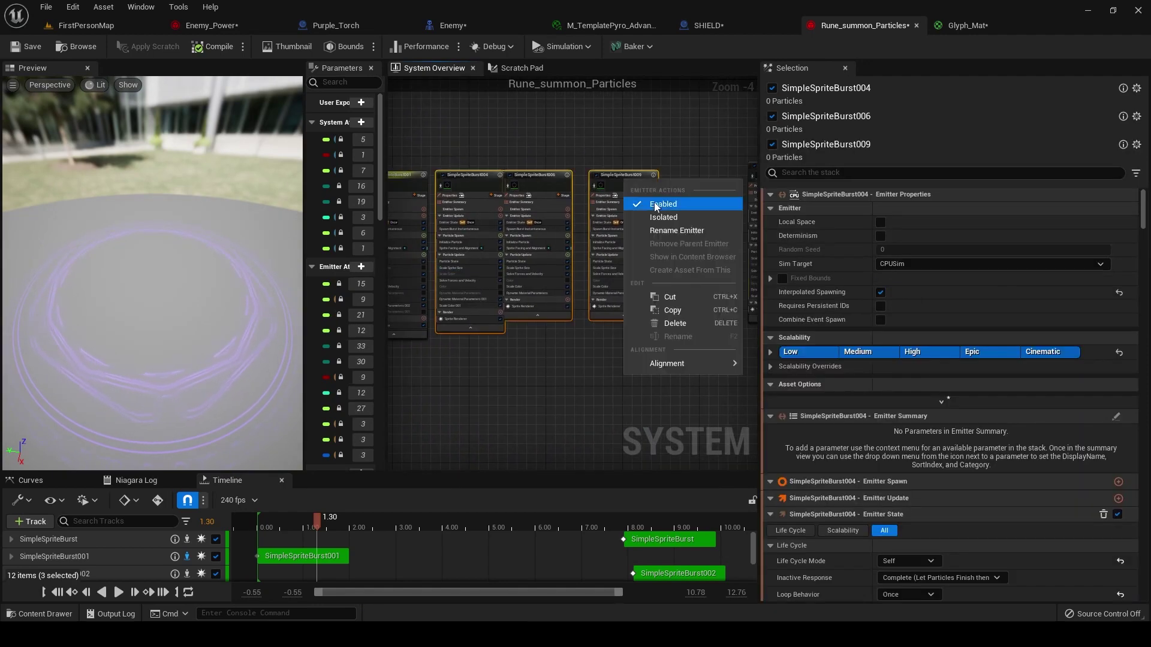
left_click(657, 220)
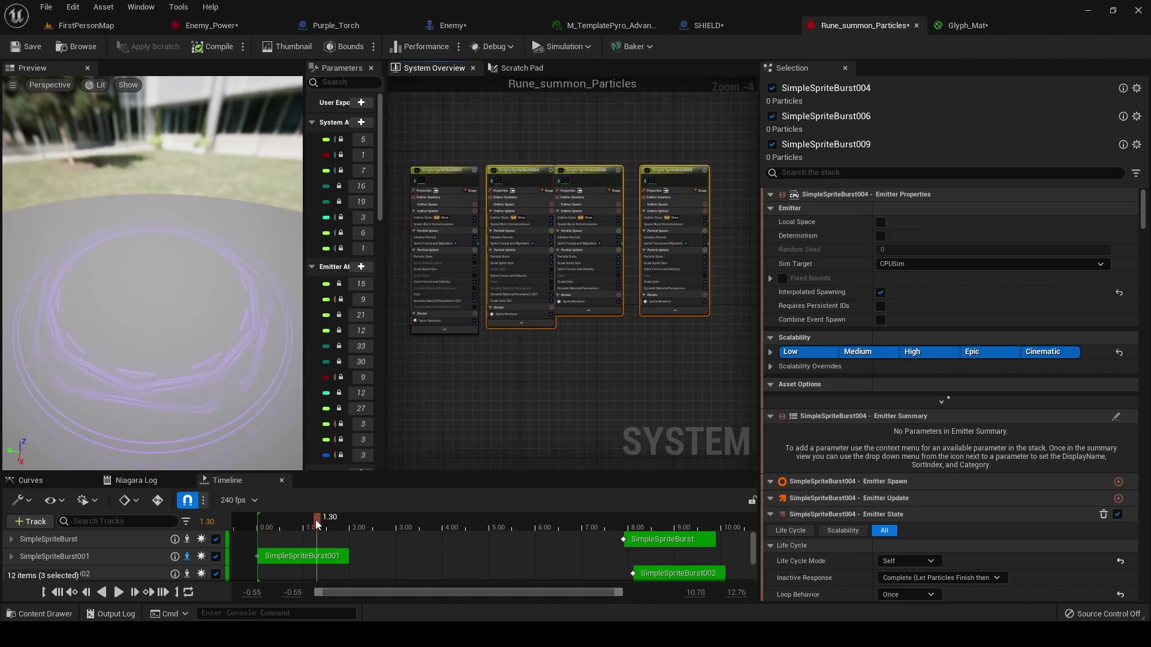
left_click_drag(316, 525, 260, 521)
key("space")
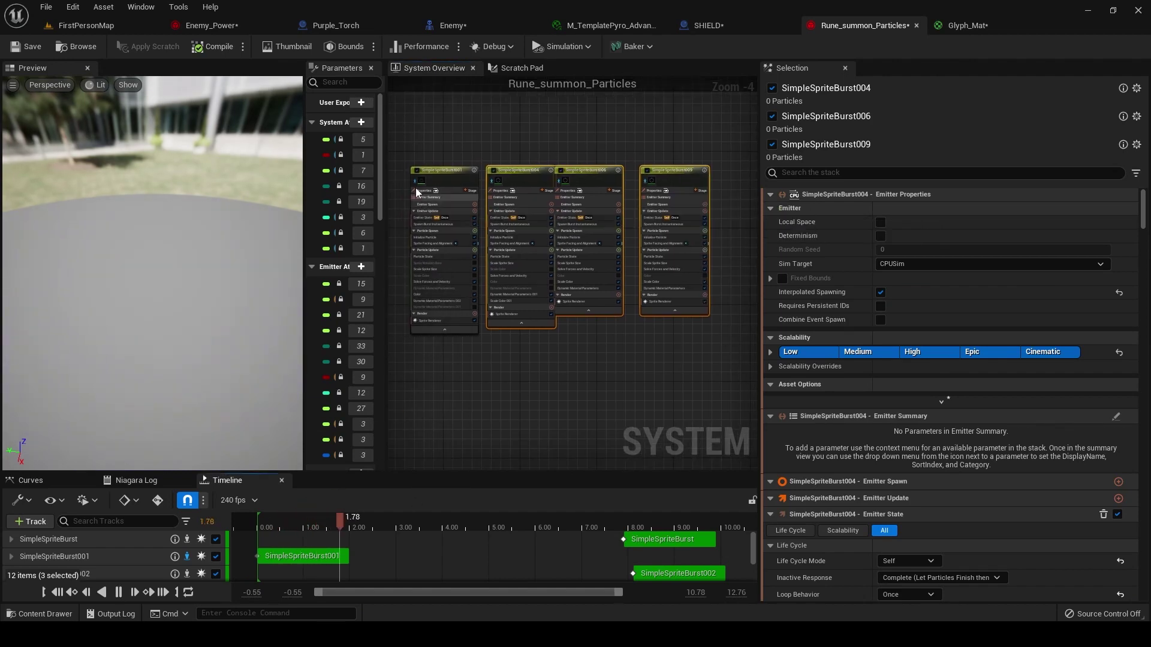
Compare the Initialize Particle settings of SimpleSpriteBurst006 and SimpleSpriteBurst009
scroll(539, 270, "up", 5)
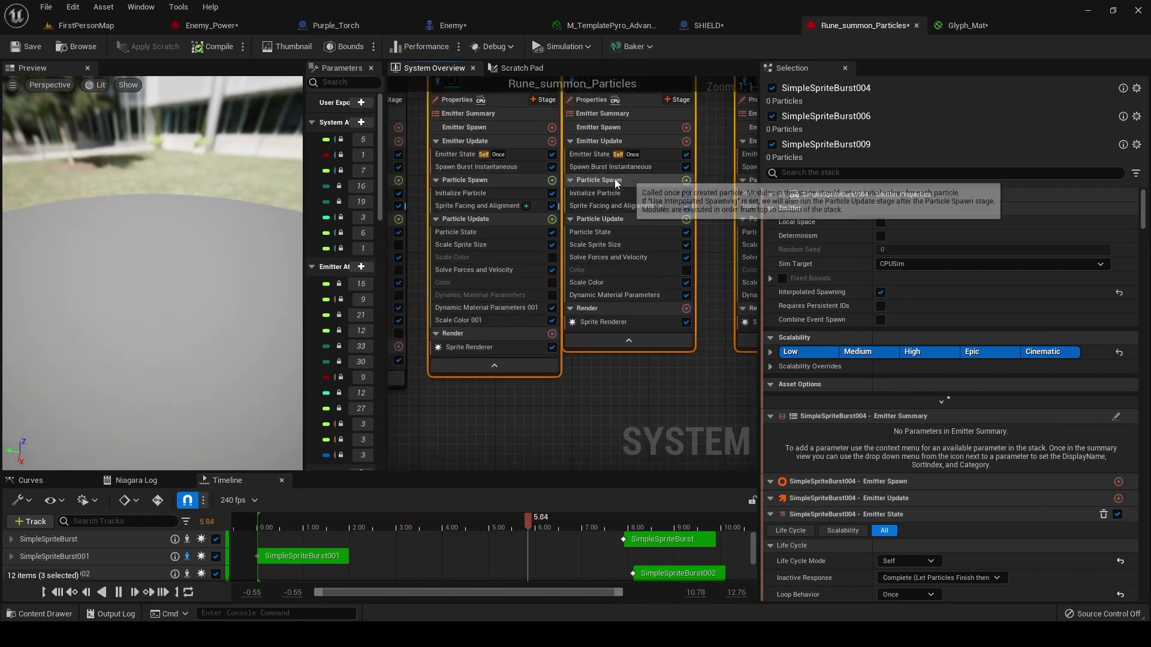
left_click(597, 194)
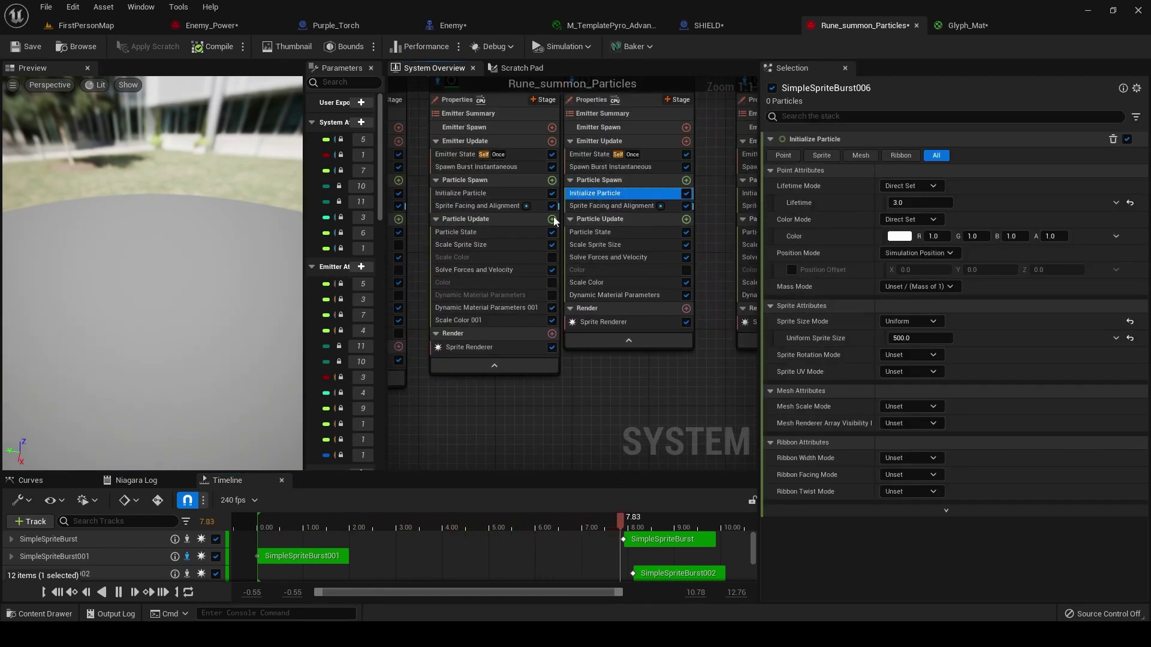
right_click_drag(634, 402, 496, 408)
left_click(633, 201)
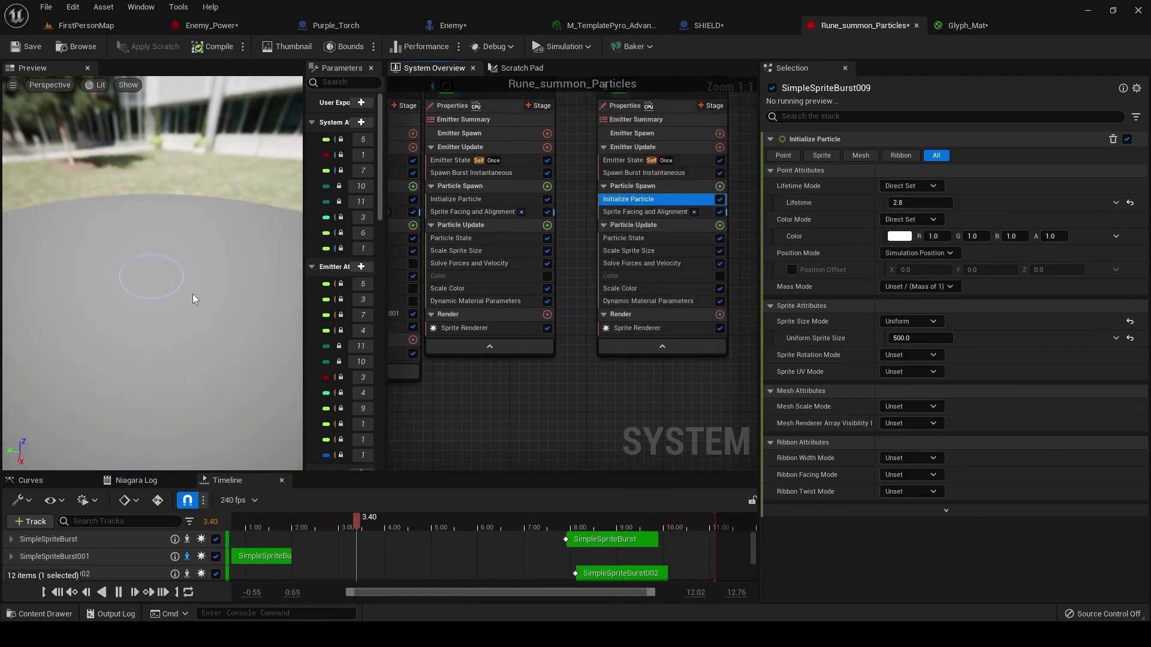
Compare the Scale RGB curve keys in the Scale Color modules of SimpleSpriteBurst009 and SimpleSpriteBurst006
left_click(627, 290)
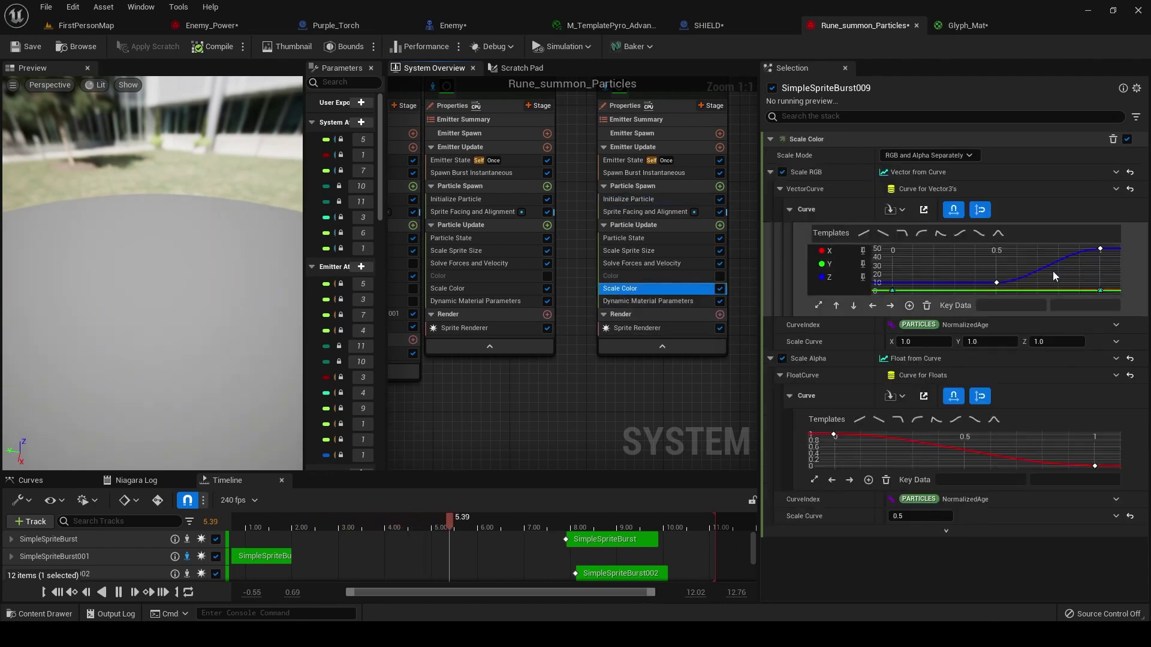
left_click(1100, 249)
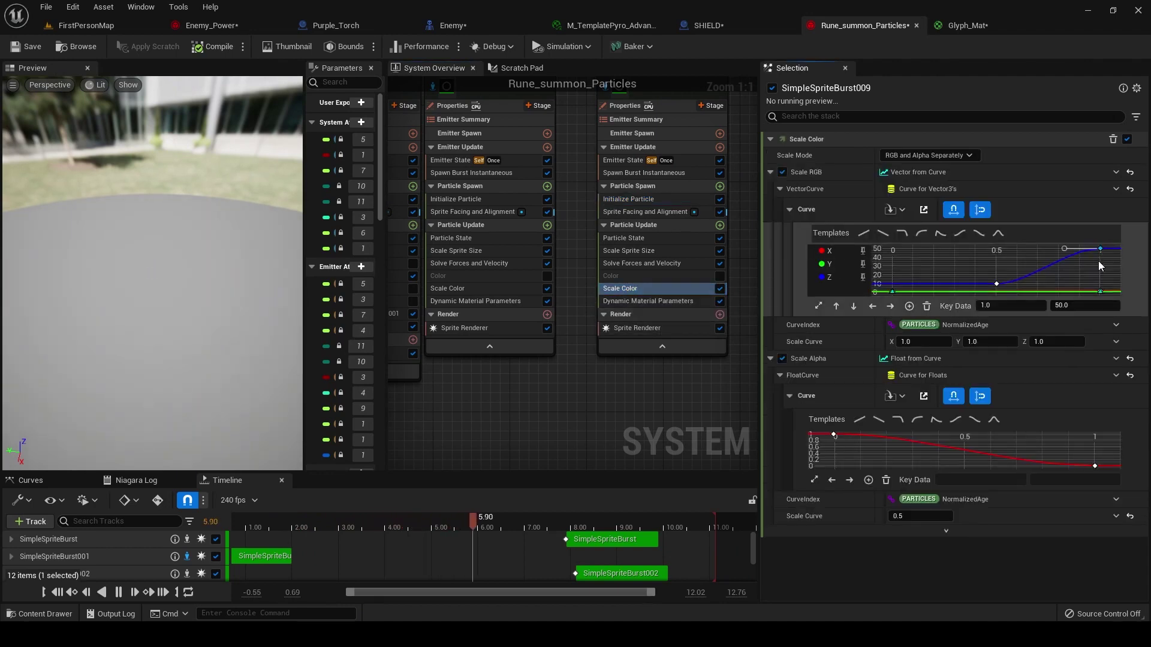
left_click(461, 289)
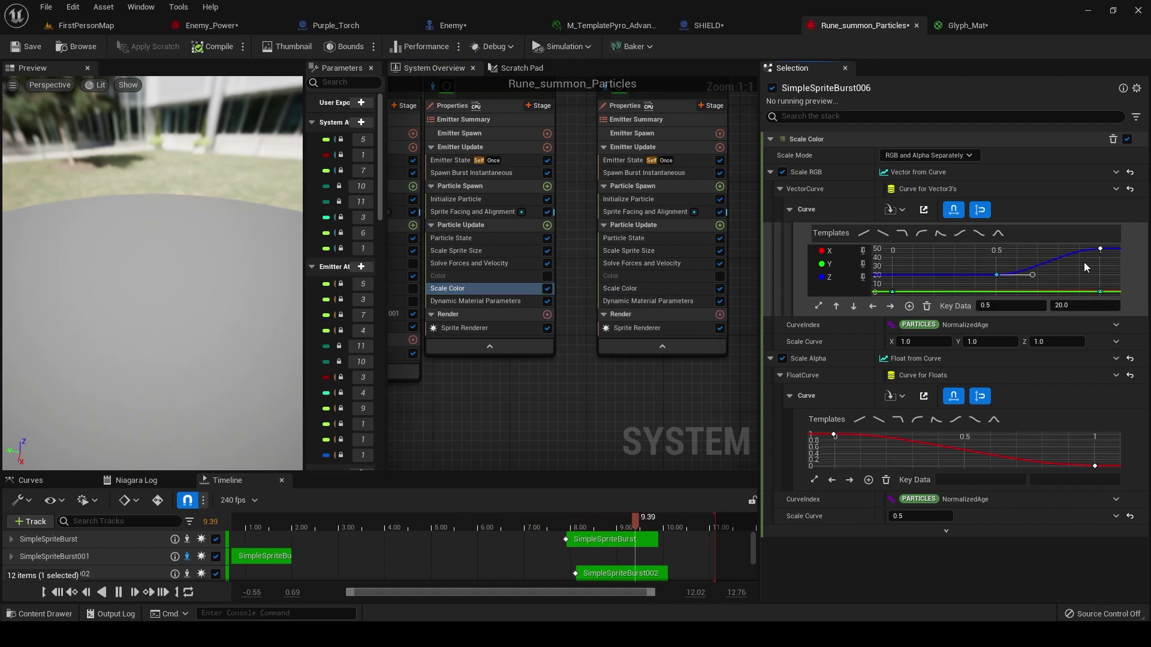
left_click(1100, 249)
left_click(640, 289)
left_click(996, 283)
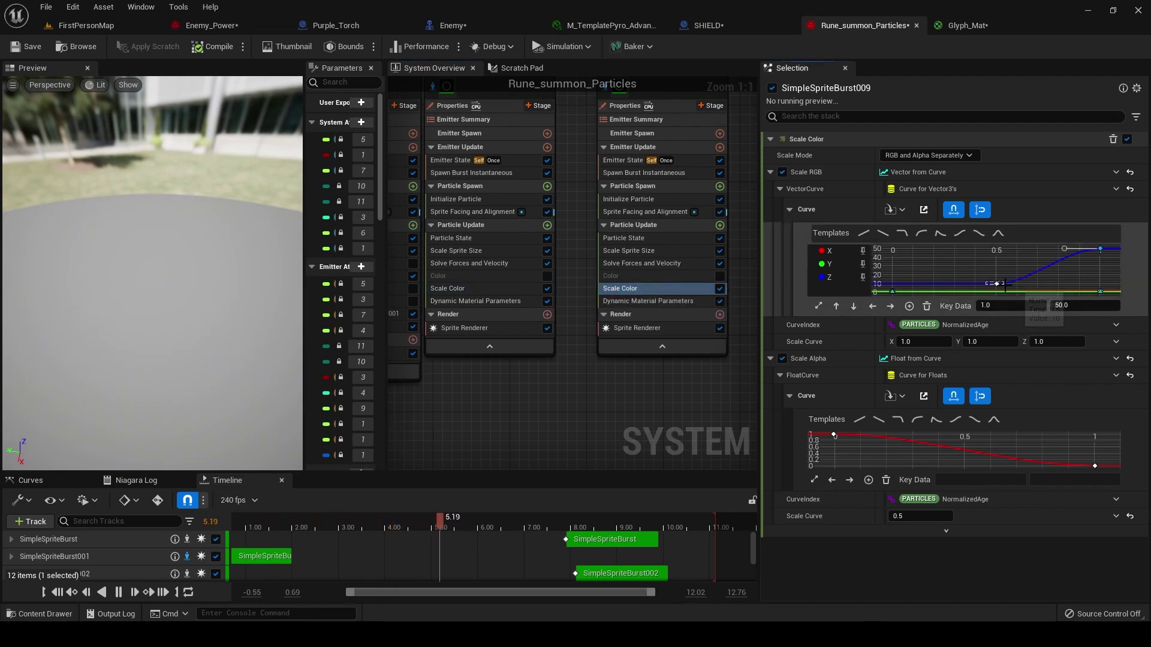
Examine the middle keys of the Scale RGB curve in SimpleSpriteBurst004's Scale Color 001 module
right_click_drag(448, 410, 592, 416)
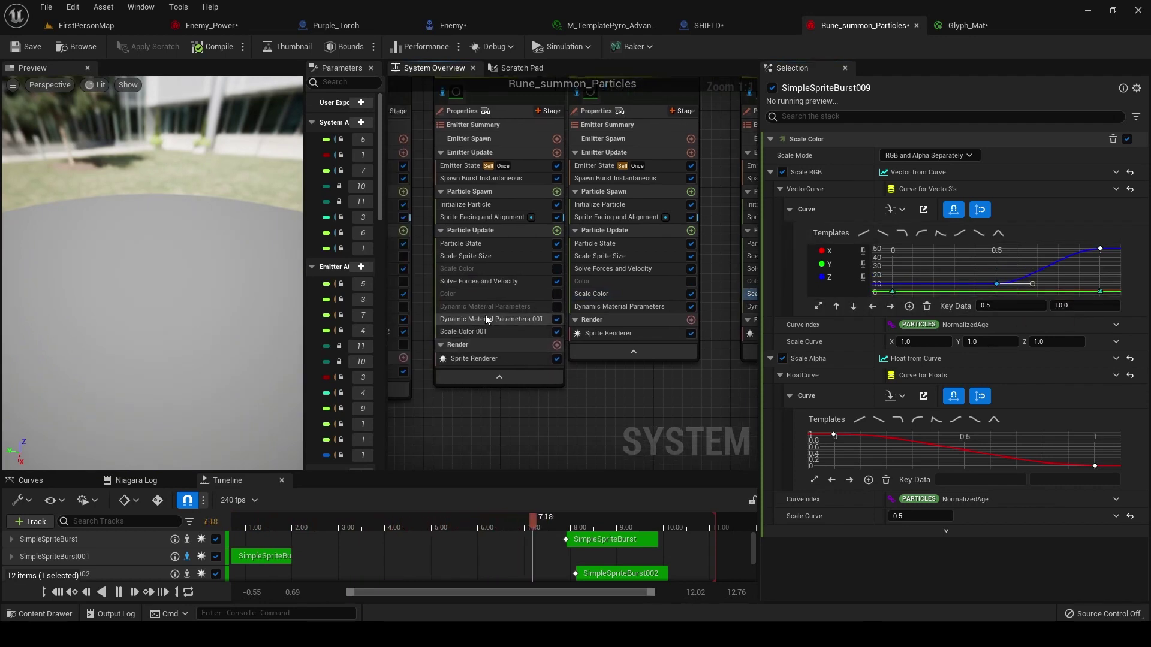
left_click(455, 333)
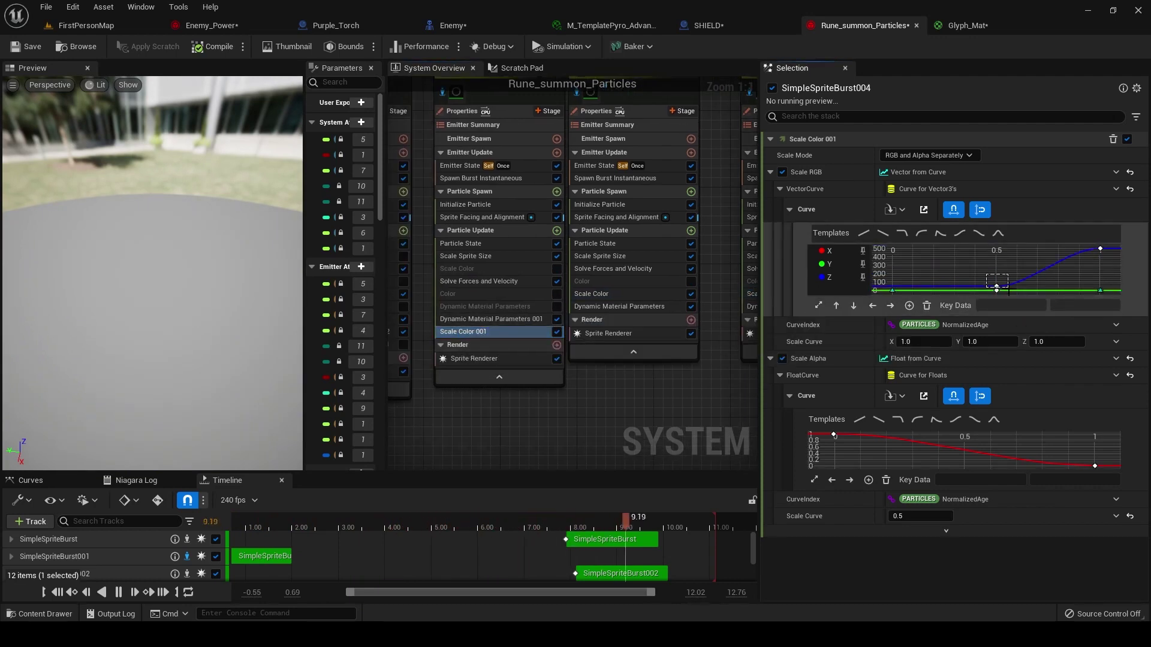
left_click_drag(1009, 292, 1008, 292)
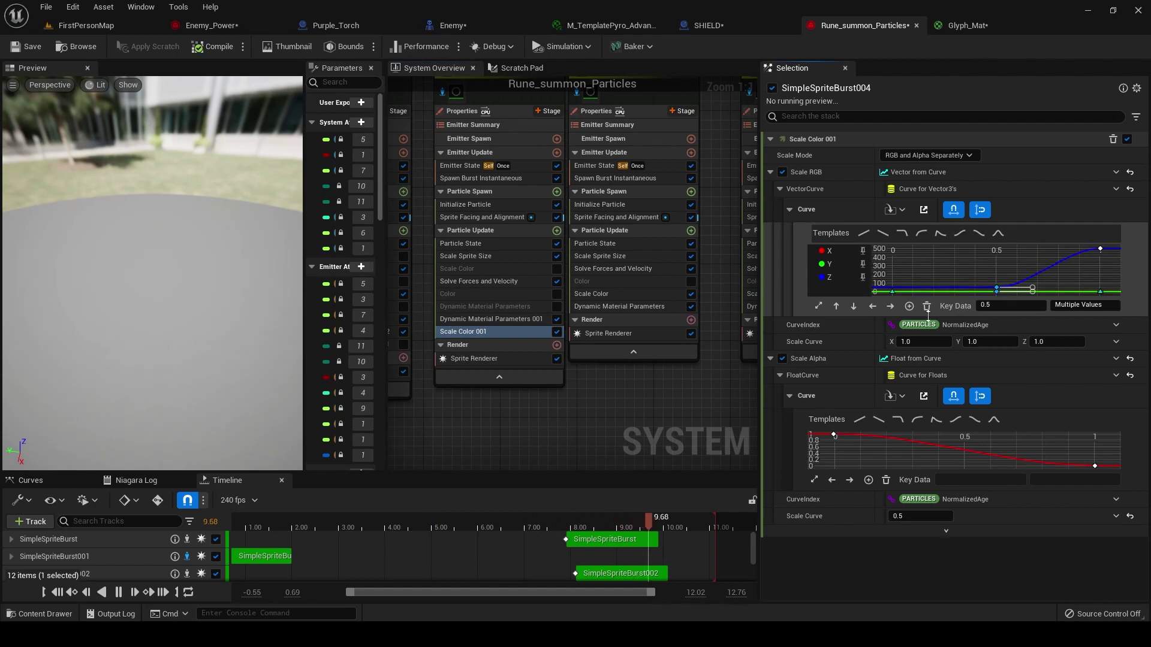
left_click(986, 281)
left_click_drag(985, 281, 1006, 290)
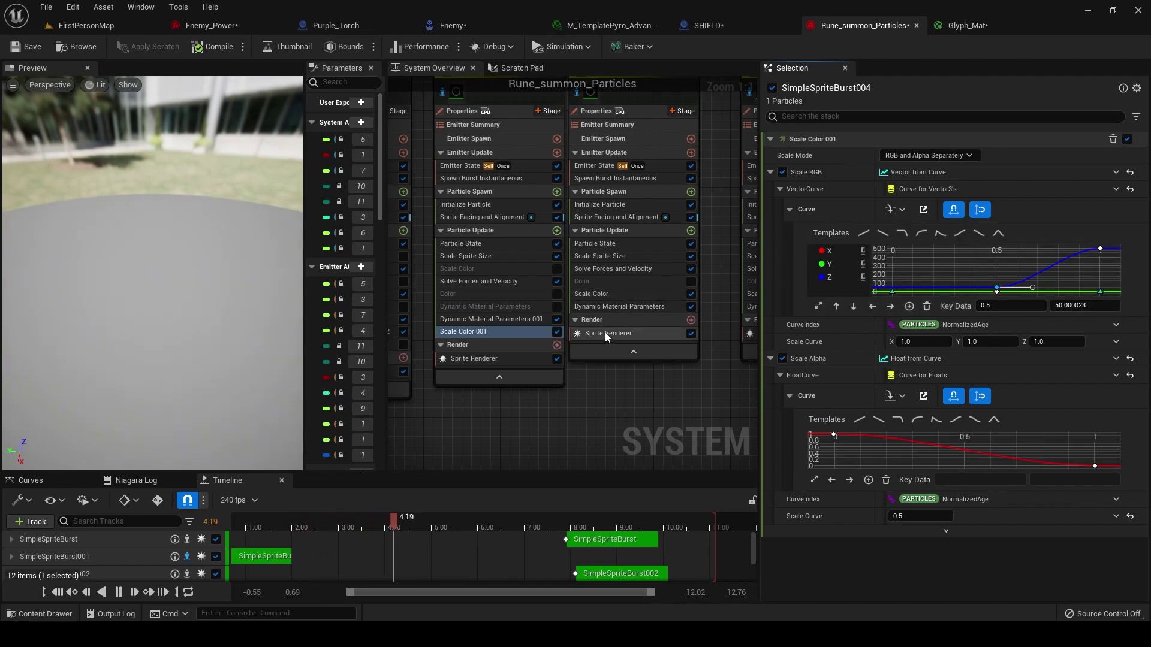
Check the Scale RGB curves of SimpleSpriteBurst006, 009 and 004 against each other, including their end keys
left_click(596, 298)
right_click_drag(674, 380, 549, 372)
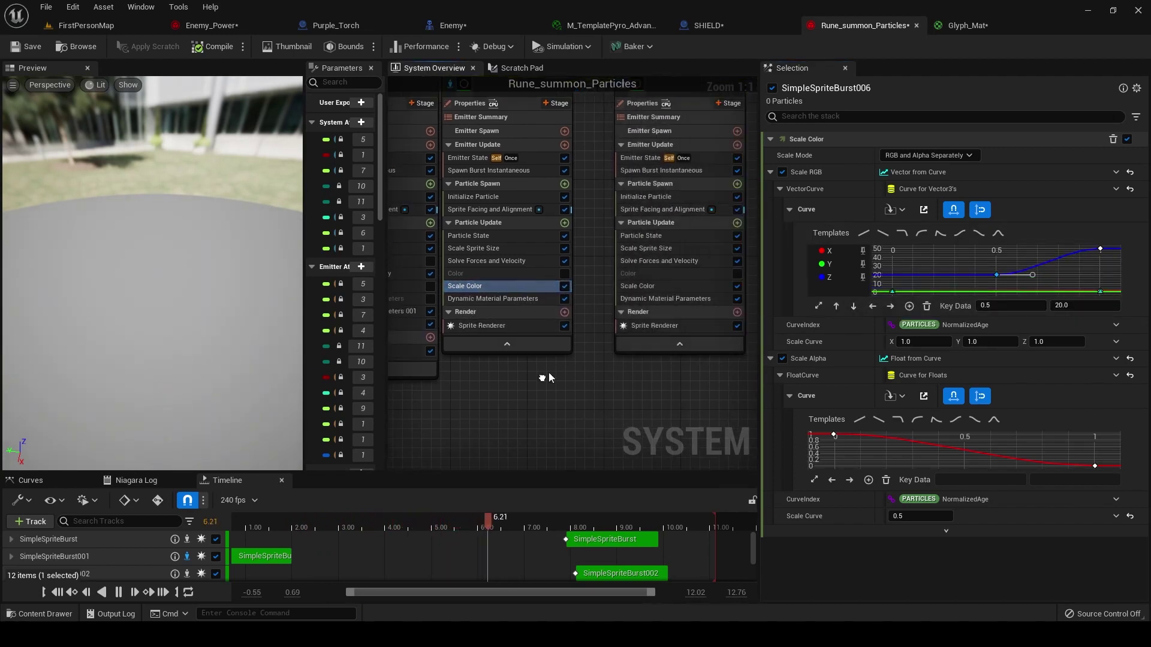
left_click(636, 286)
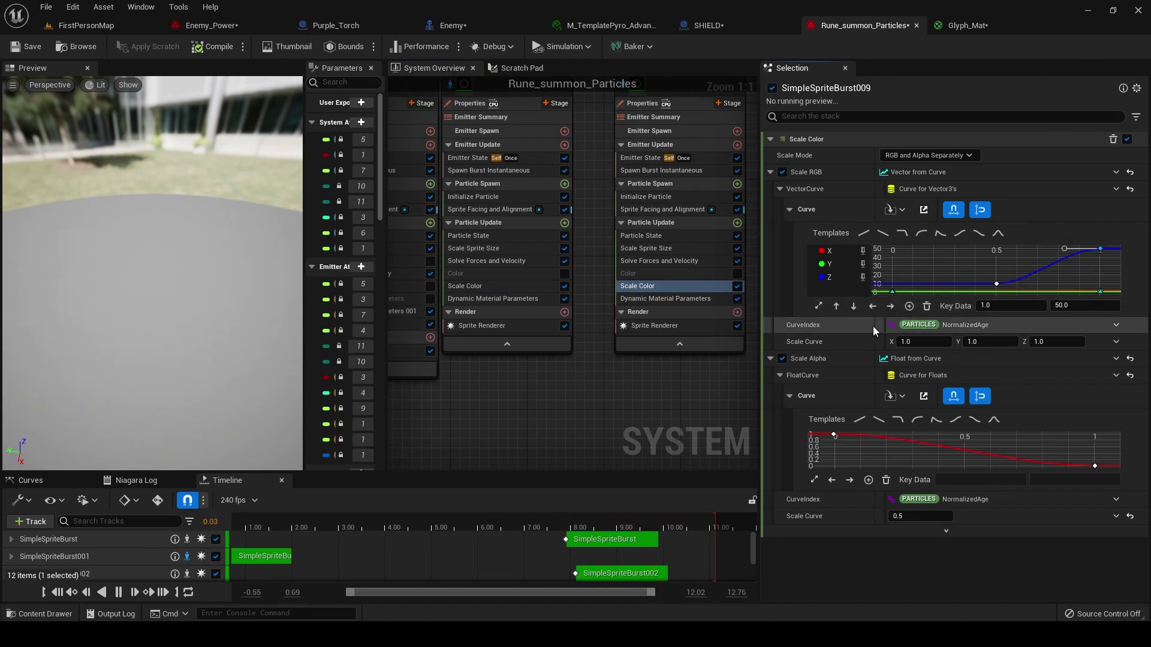
left_click(542, 287)
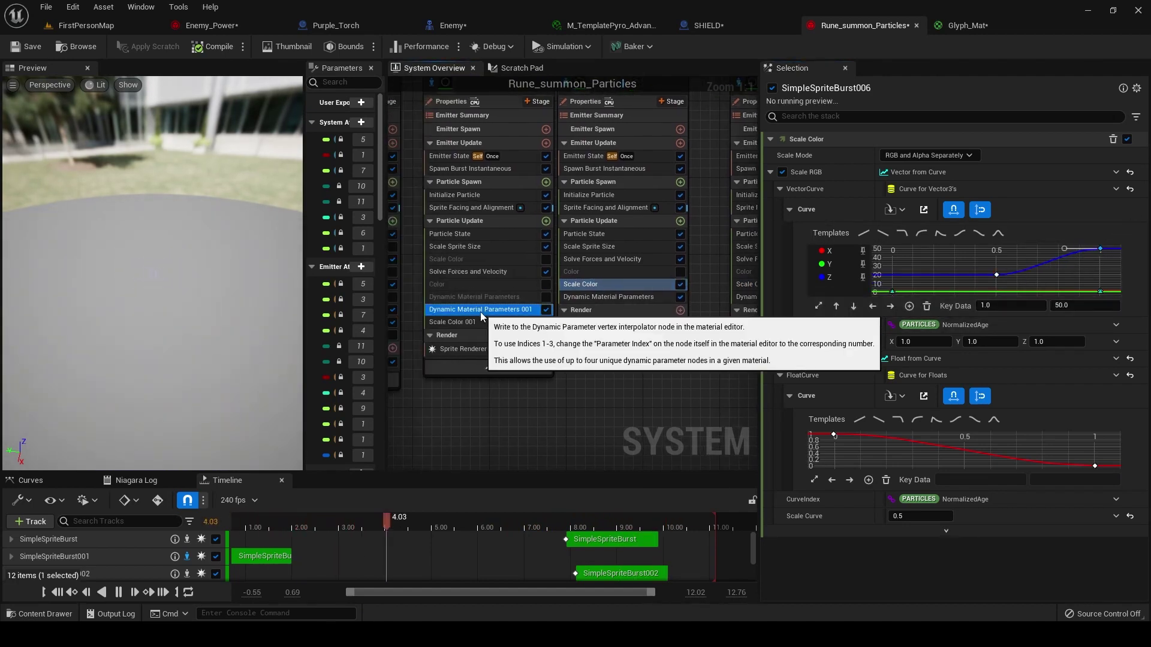
left_click(481, 310)
left_click(450, 322)
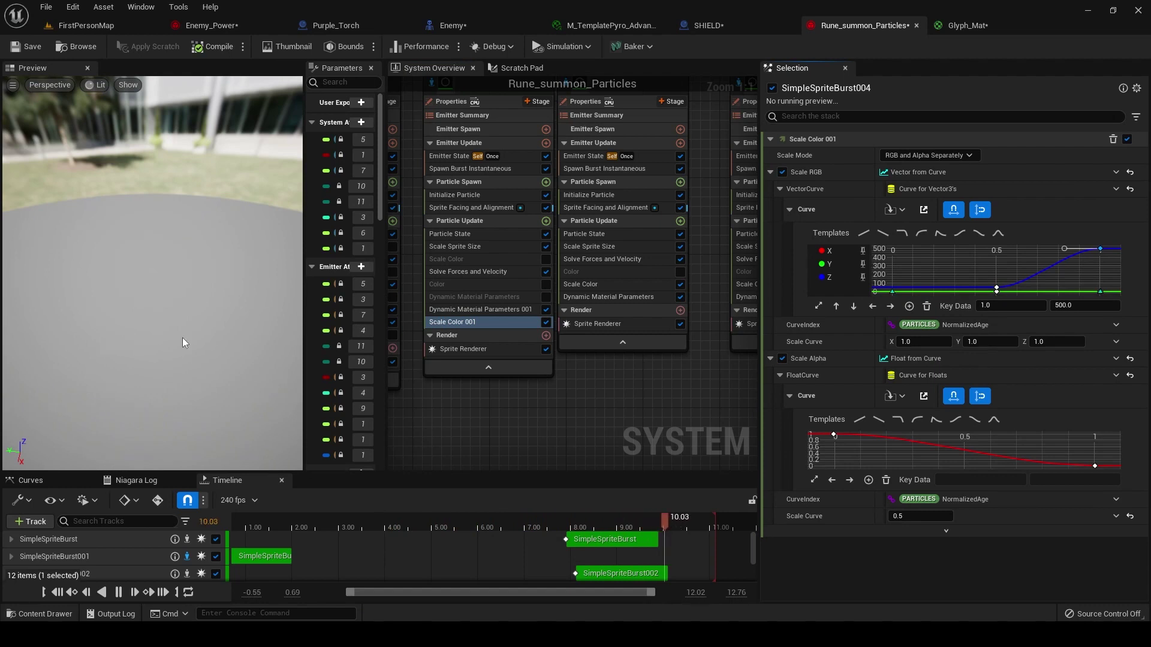
Compare the Param1 curve keys in the Dynamic Material Parameters modules of SimpleSpriteBurst004, 006 and 009
left_click(471, 310)
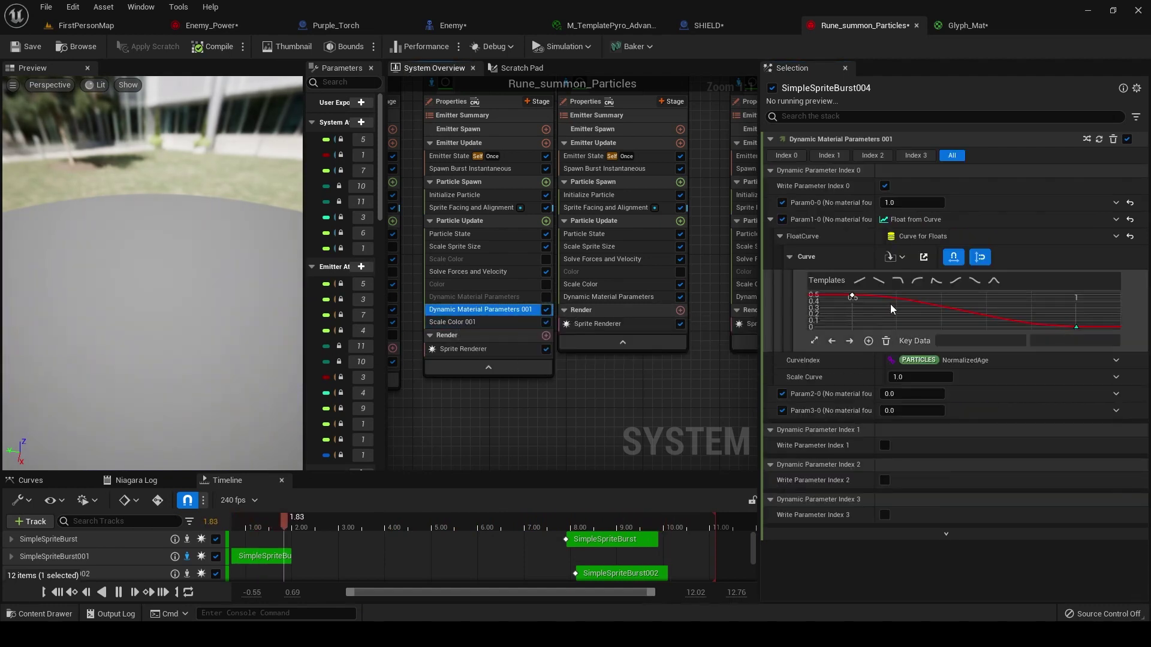
mouse_move(846, 298)
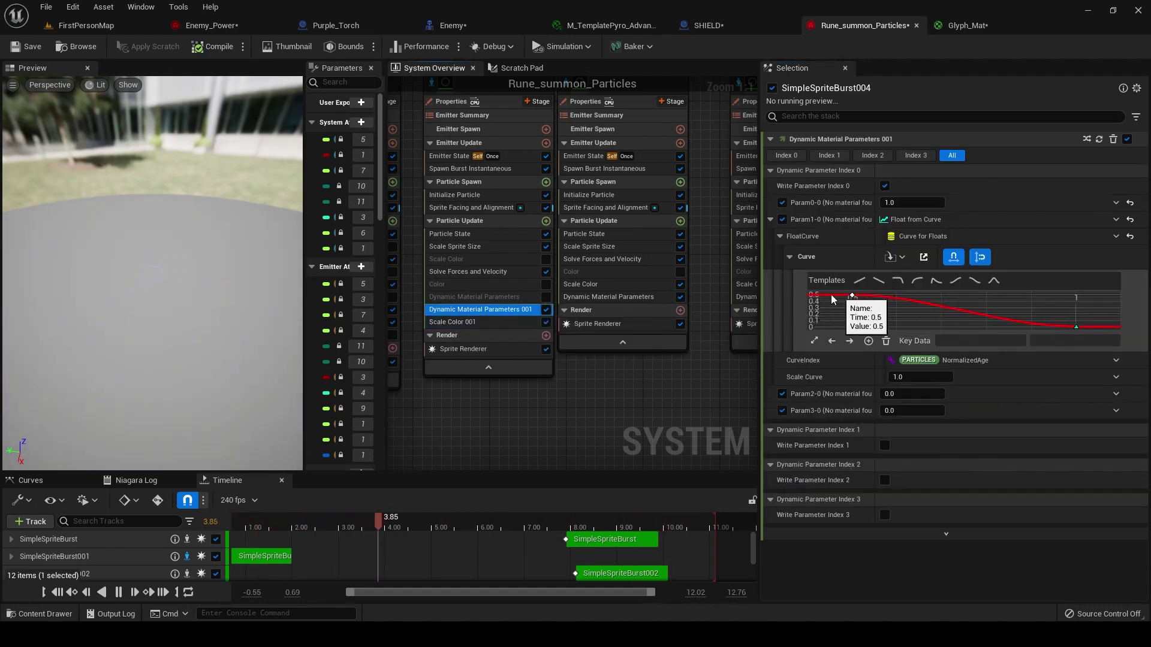
left_click(608, 296)
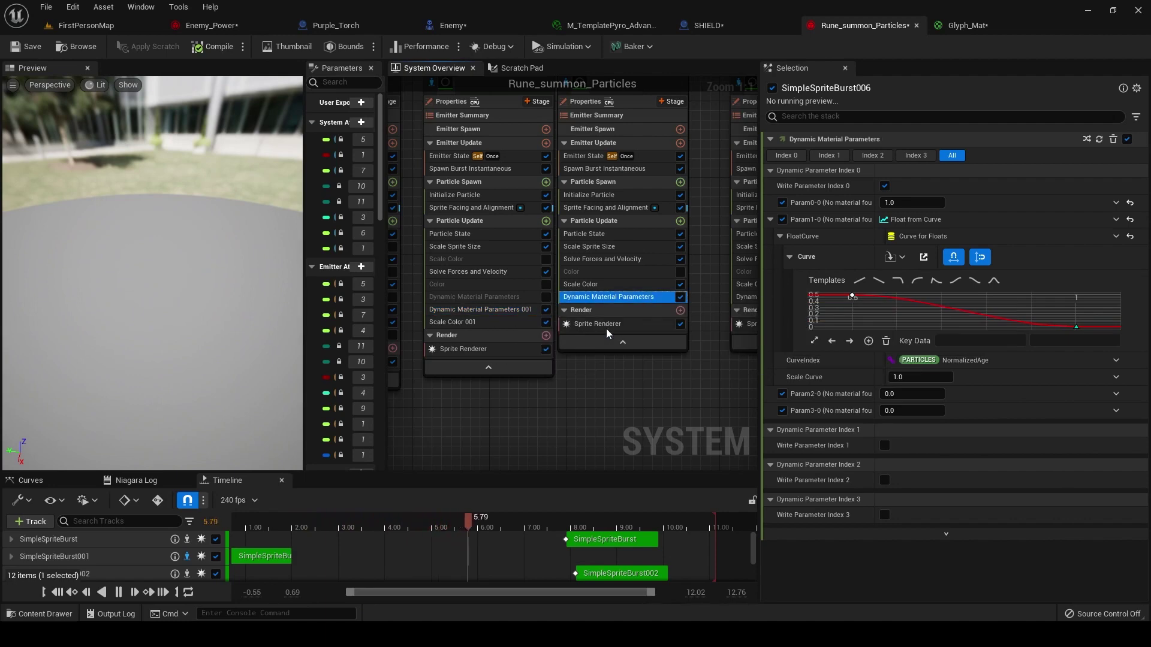
left_click(673, 296)
mouse_move(858, 298)
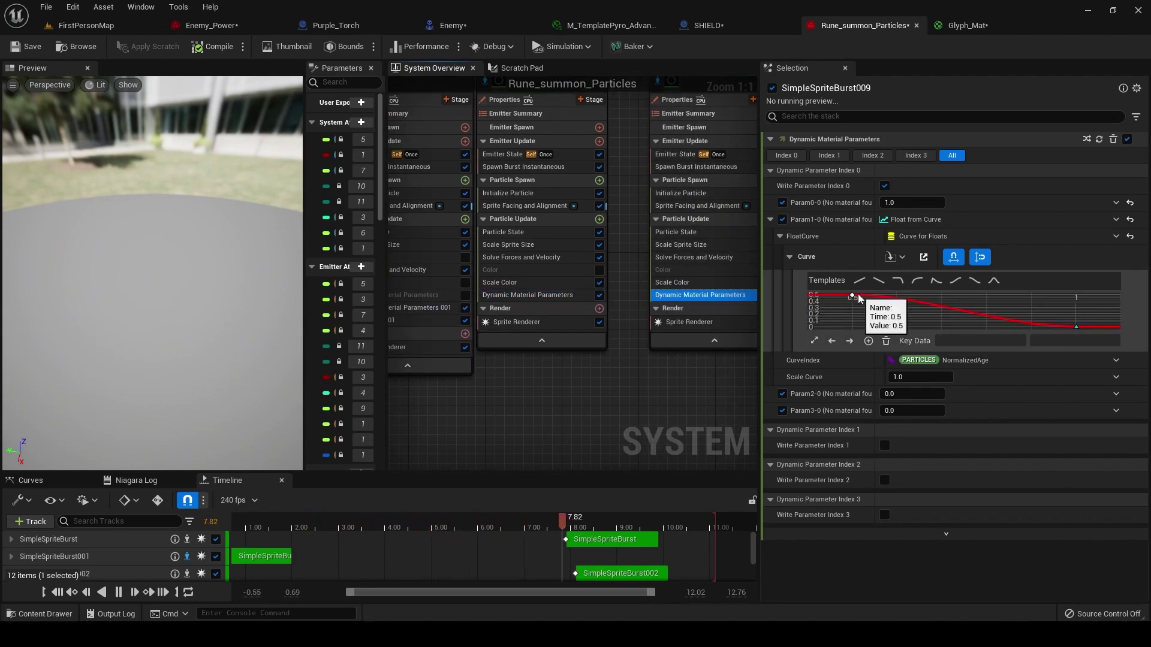
right_click_drag(521, 394, 594, 422)
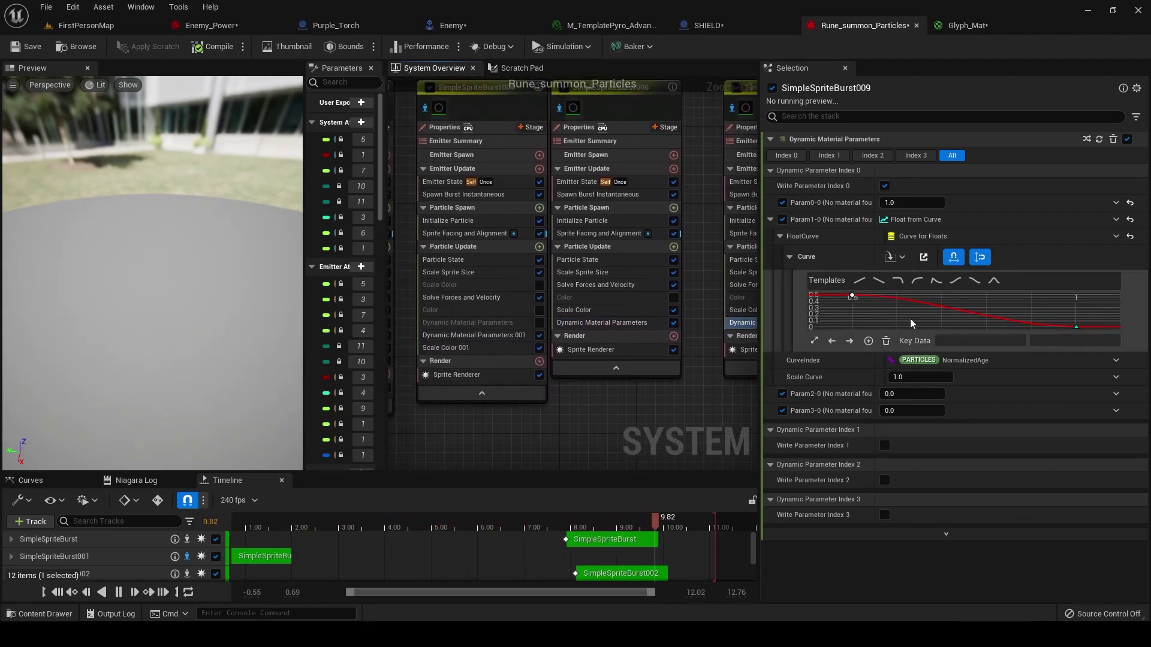
left_click(852, 296)
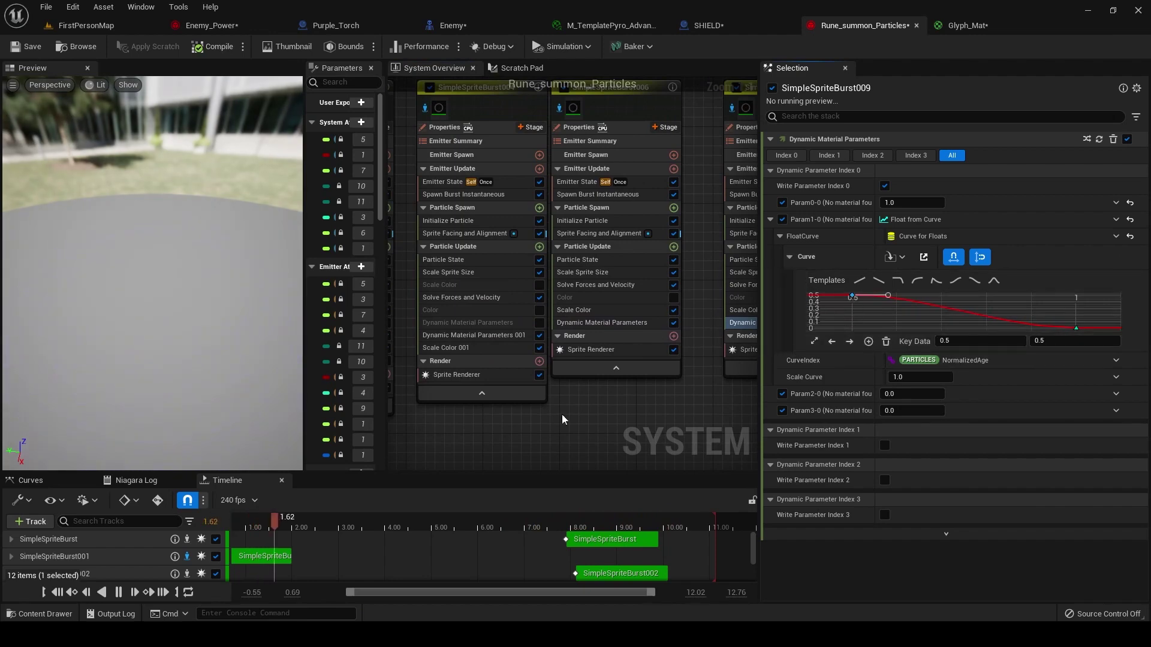
scroll(558, 414, "down", 2)
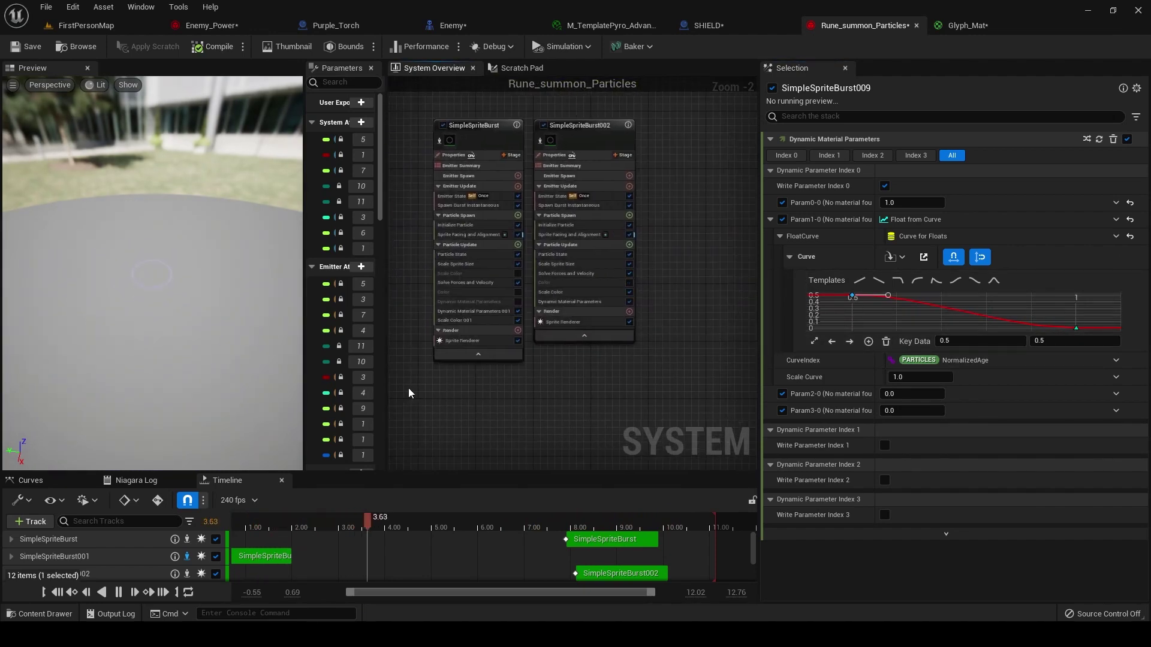
Select the SimpleSpriteBurst and SimpleSpriteBurst002 emitters and scrub the timeline to about 7.35, just before their bursts
scroll(525, 426, "down", 1)
left_click_drag(421, 273, 563, 128)
scroll(596, 220, "up", 3)
right_click_drag(506, 174, 573, 118)
right_click(562, 156)
left_click(602, 194)
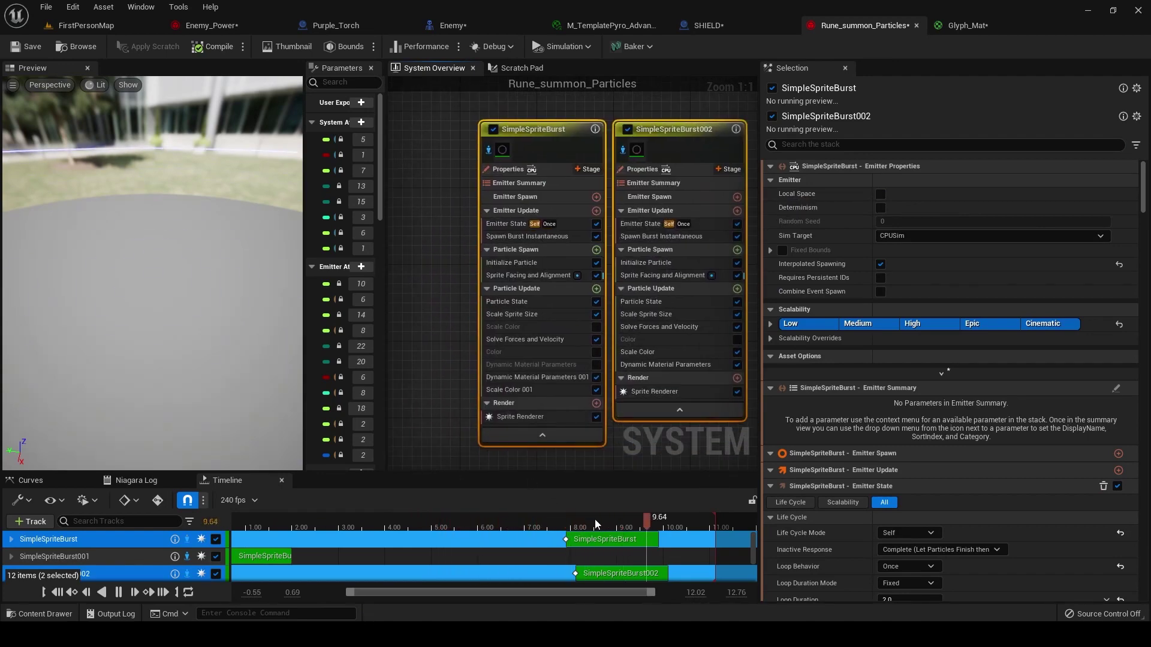
left_click_drag(597, 525, 577, 509)
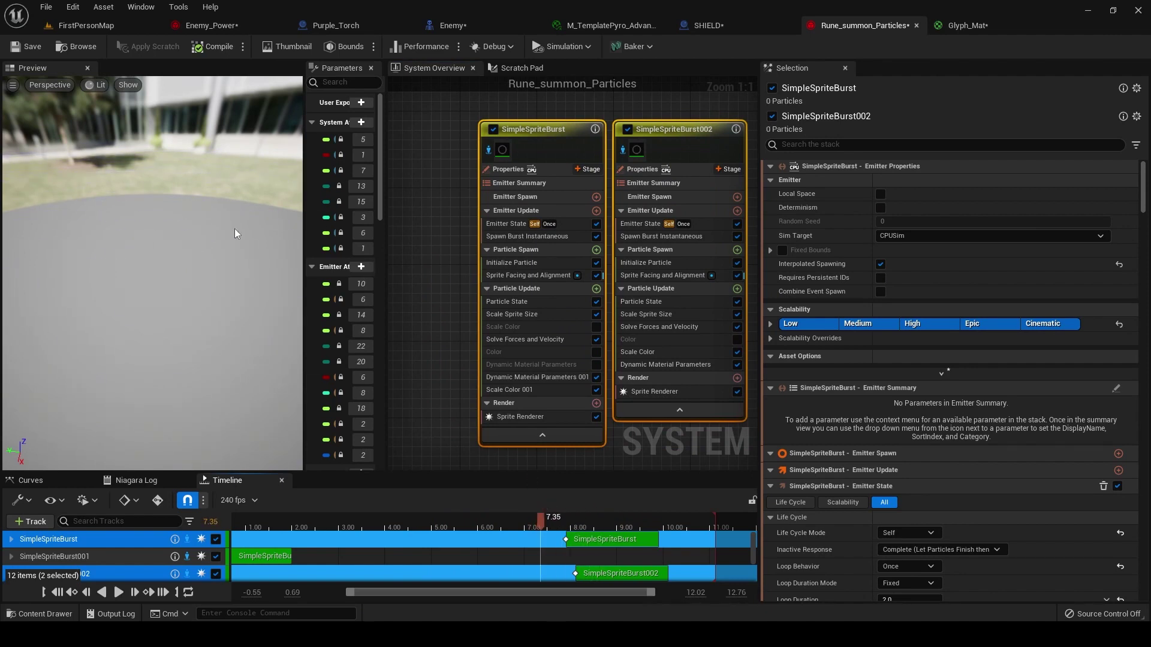
Compare the Loop Duration and Loop Delay in the Emitter State modules of SimpleSpriteBurst and SimpleSpriteBurst002
left_click(514, 226)
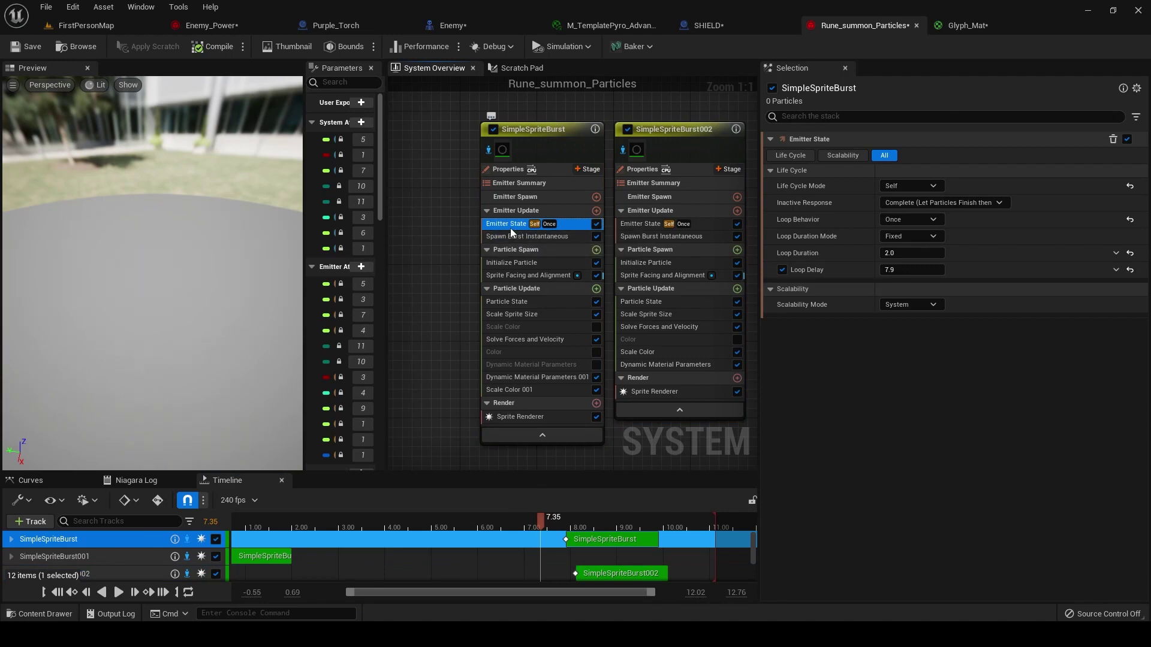
mouse_move(794, 274)
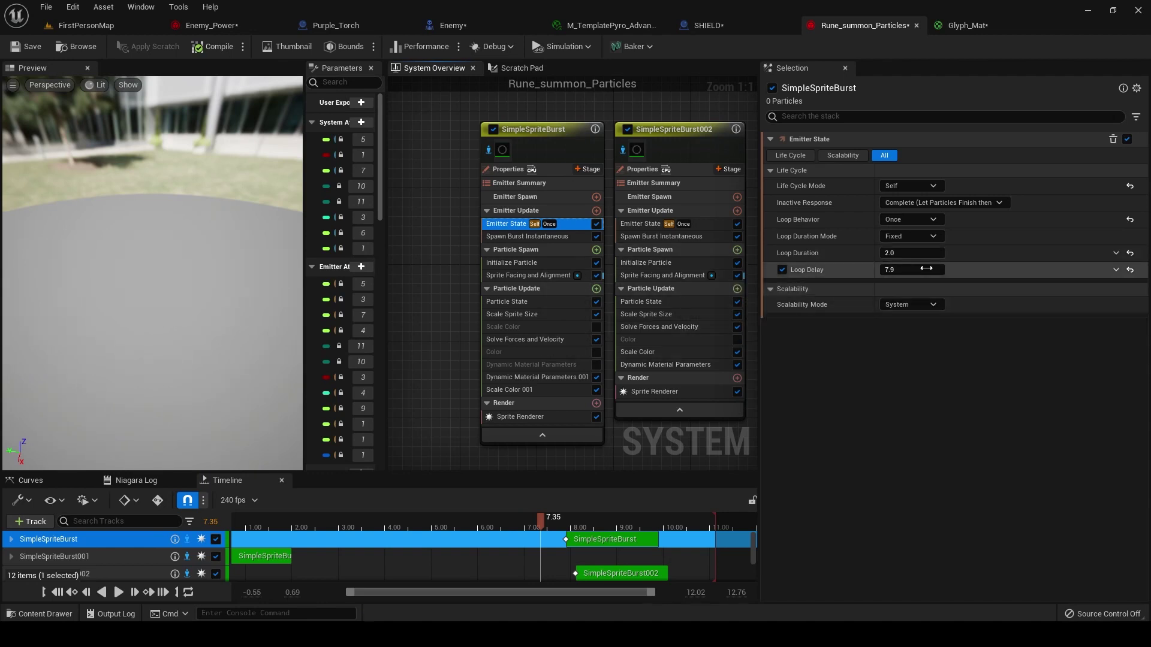
left_click(640, 227)
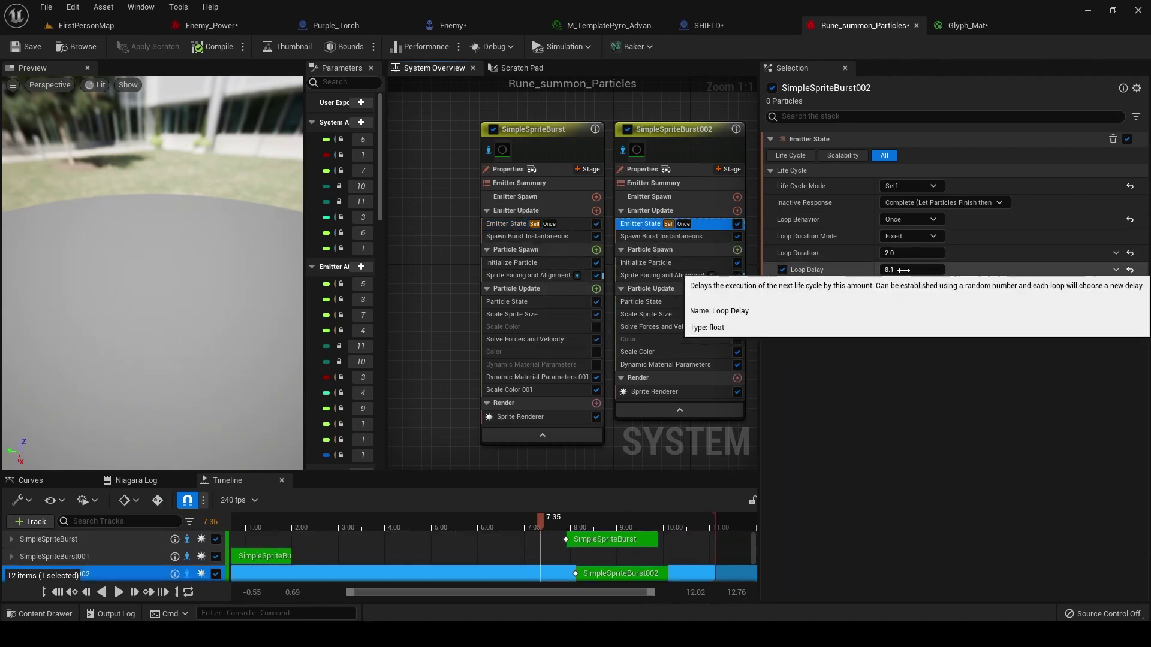
Check the Sprite Facing and Alignment modules of both emitters and the alignment and facing modes of SimpleSpriteBurst002's Sprite Renderer
left_click(545, 275)
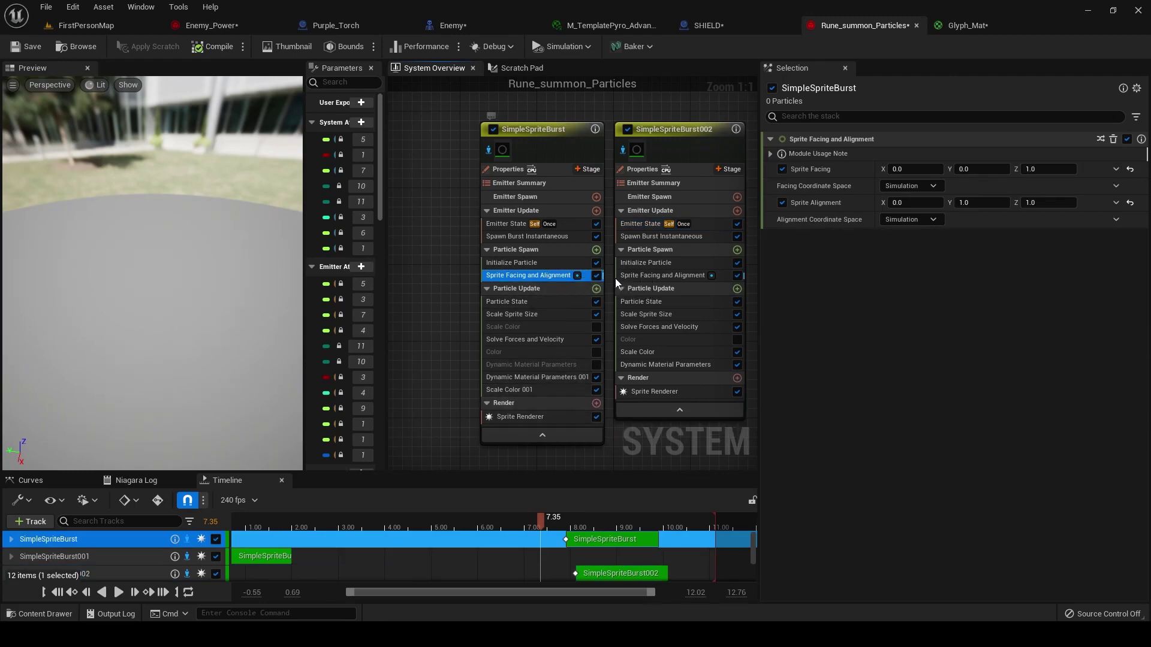
left_click(644, 277)
left_click(638, 392)
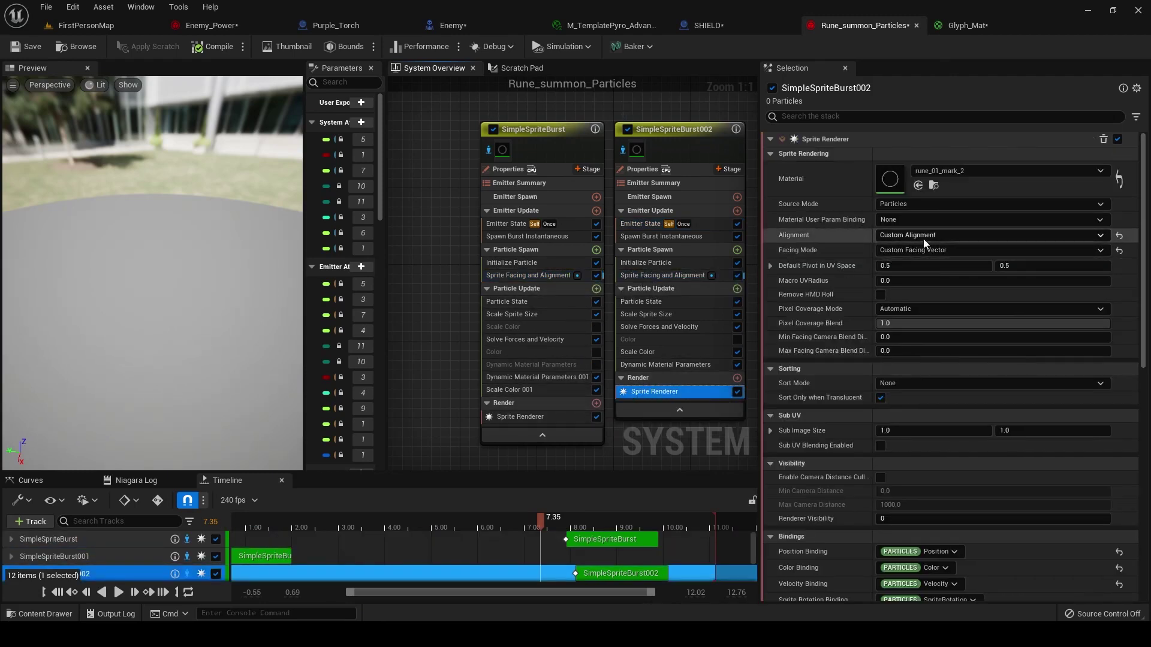
Compare the lifetime and uniform sprite size in the Initialize Particle modules of SimpleSpriteBurst and SimpleSpriteBurst002
left_click(538, 305)
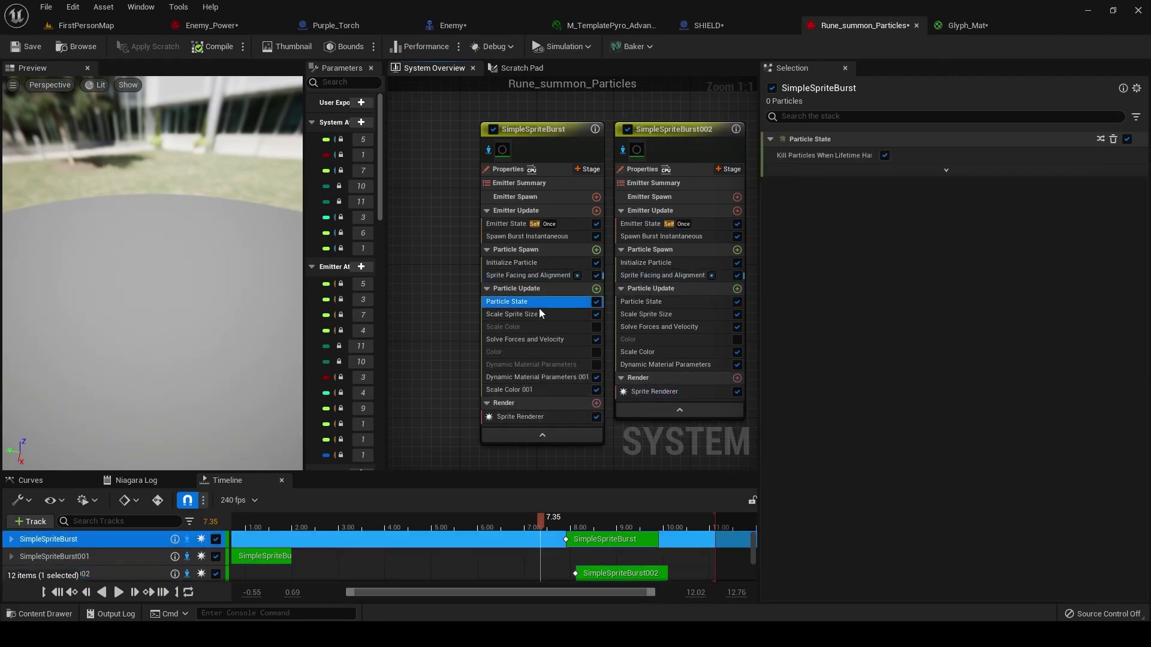
left_click(510, 264)
left_click(645, 264)
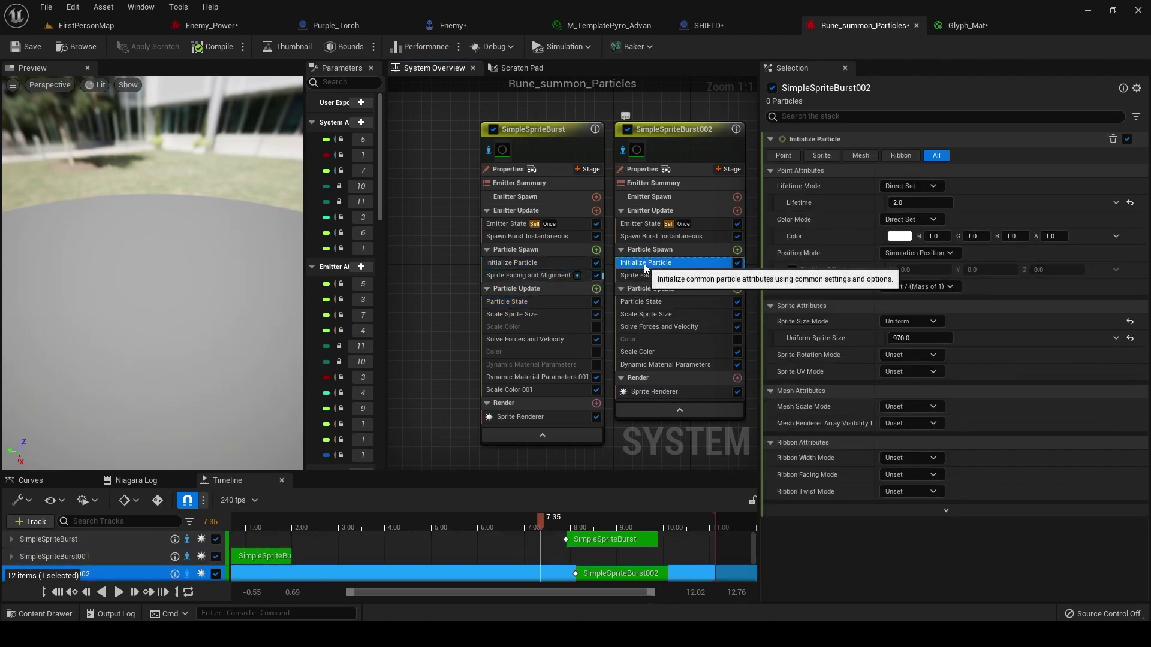
left_click(514, 265)
Compare the Uniform Curve Sprite Scale keys in the Scale Sprite Size modules of SimpleSpriteBurst and SimpleSpriteBurst002
left_click(512, 314)
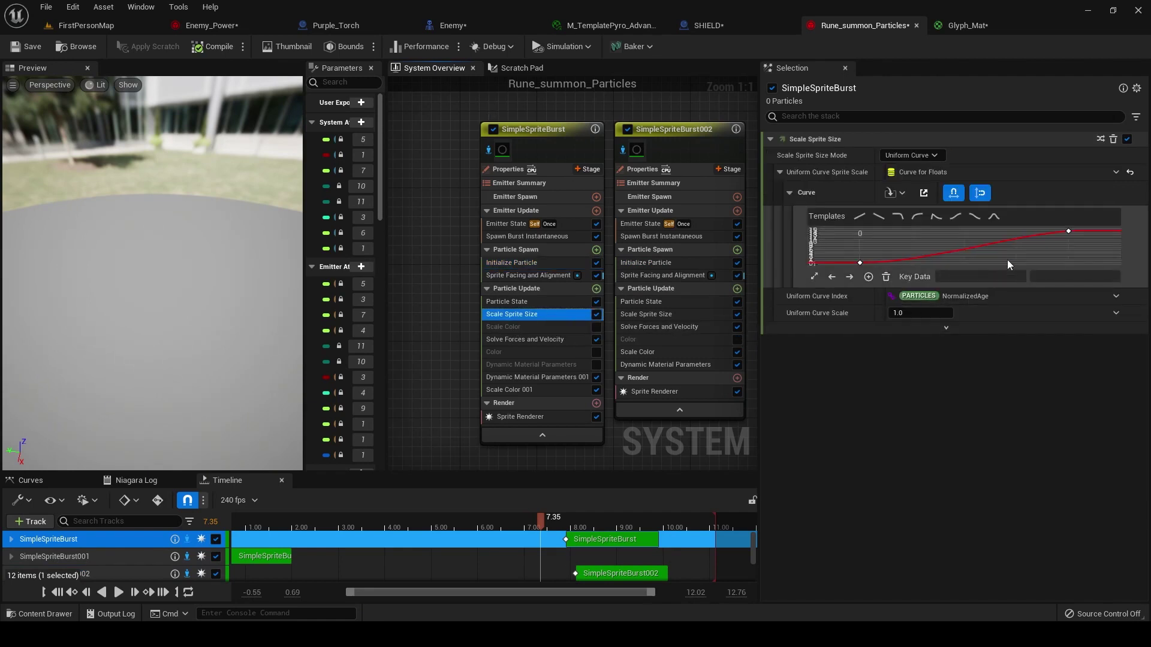
left_click(833, 277)
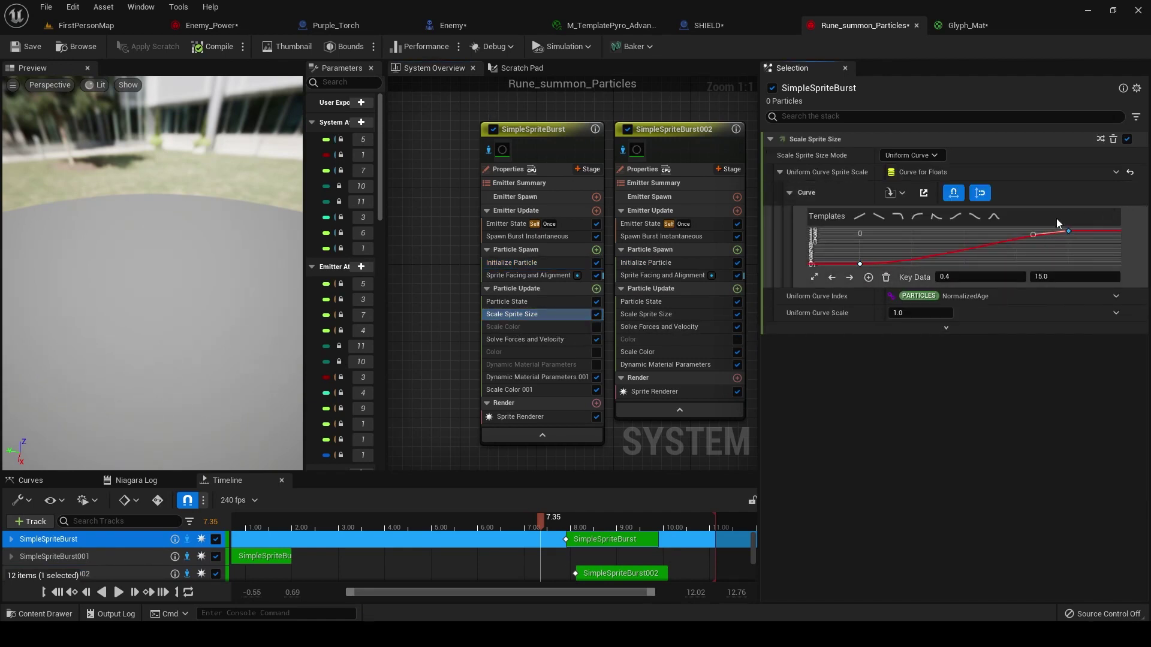
left_click(653, 314)
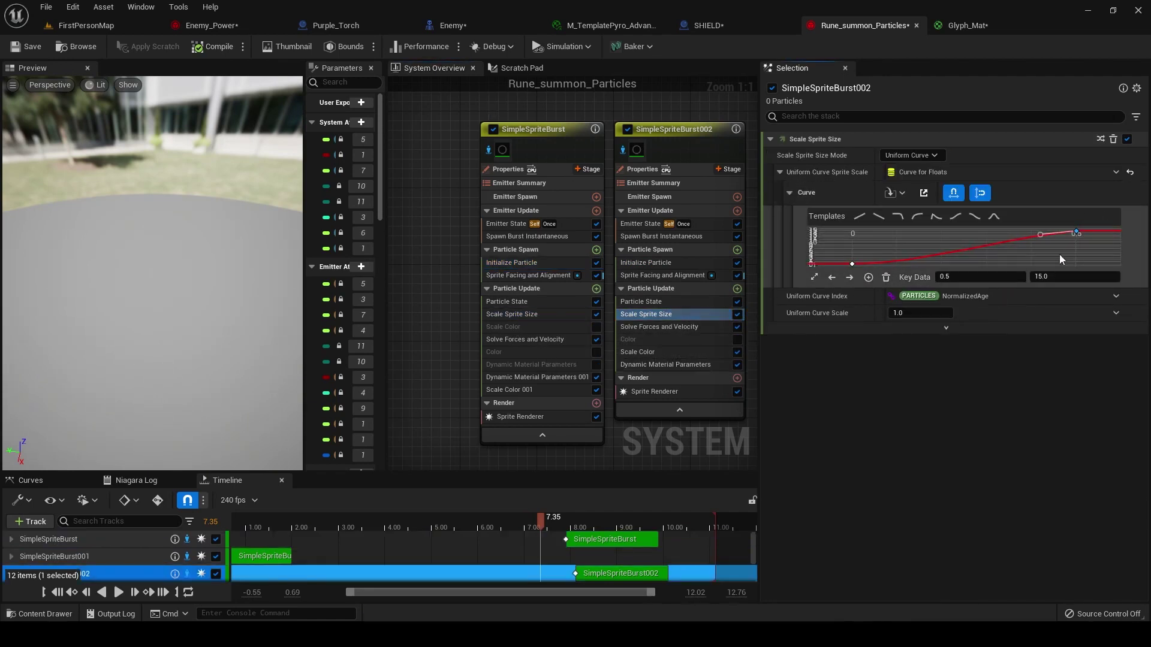
Examine the middle and end keys of the Scale RGB curve in SimpleSpriteBurst002's Scale Color module
left_click(654, 355)
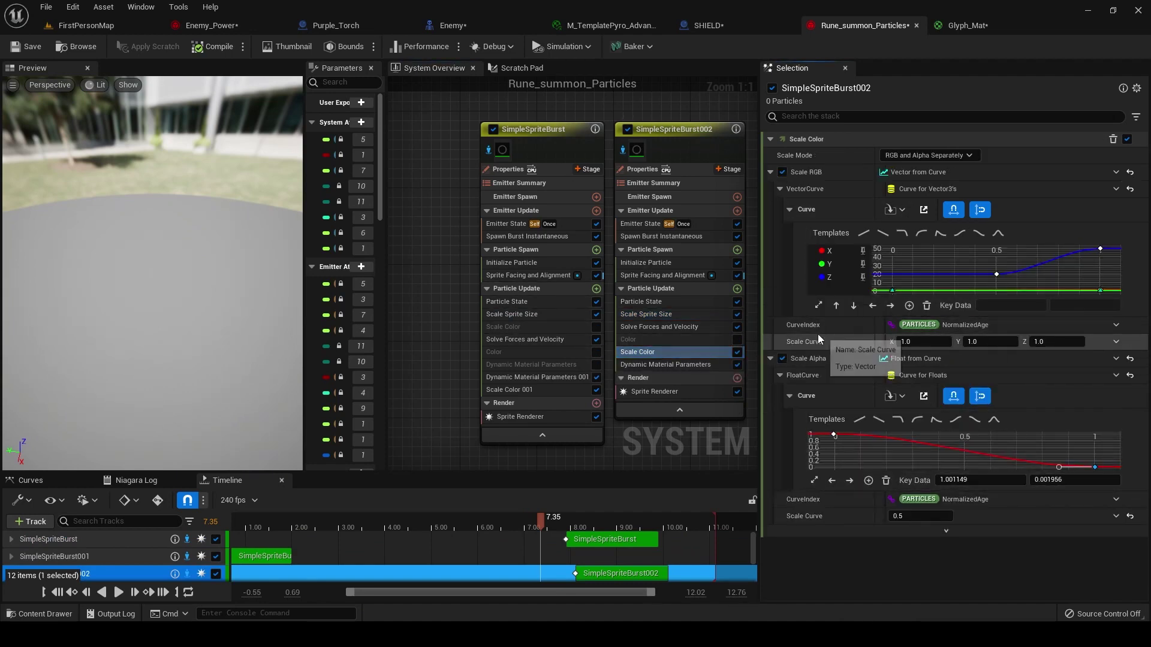
left_click_drag(1073, 262, 1029, 283)
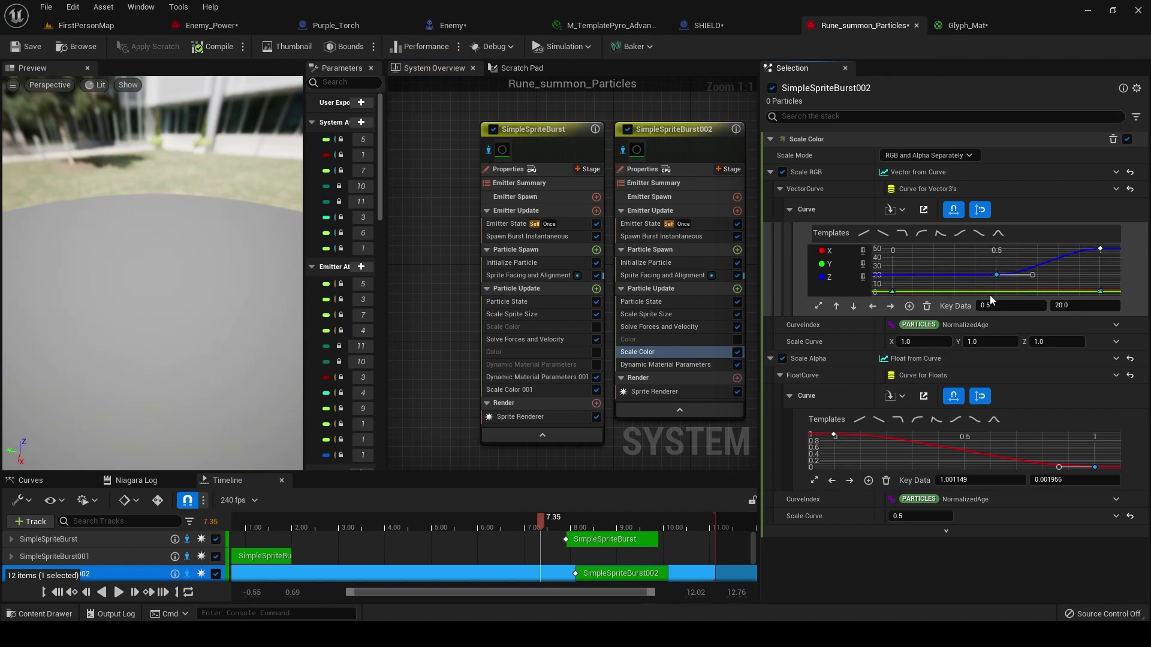
left_click(1099, 249)
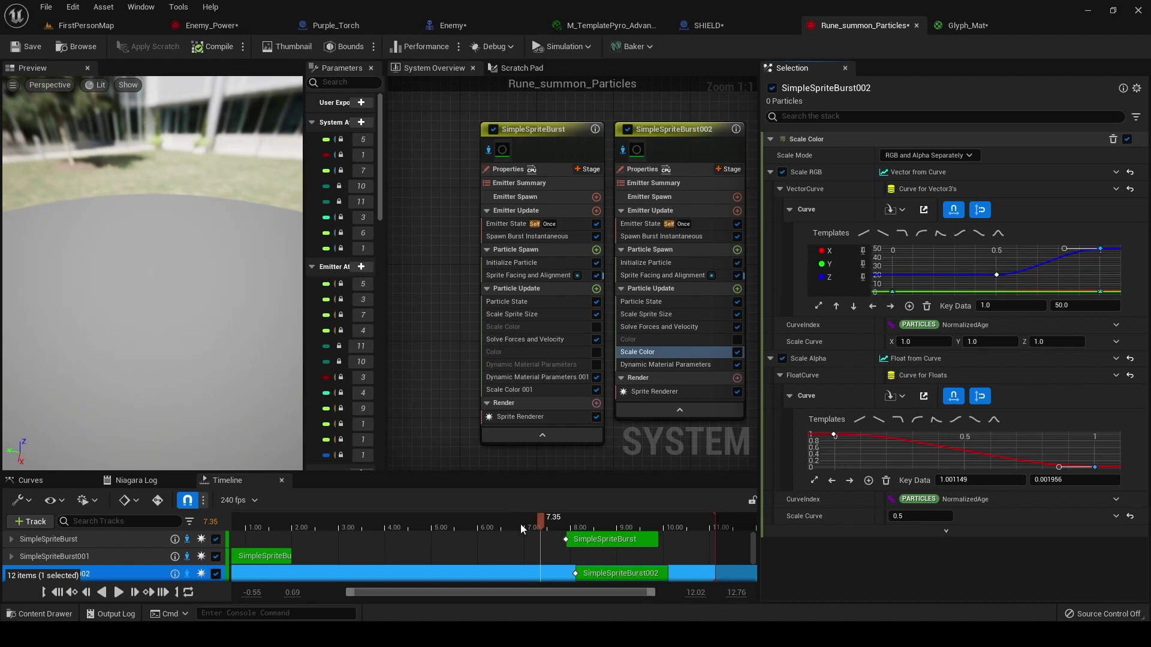
Play the simulation through the final bursts in the preview and select the SimpleSpriteBurst and SimpleSpriteBurst002 emitters
key("space")
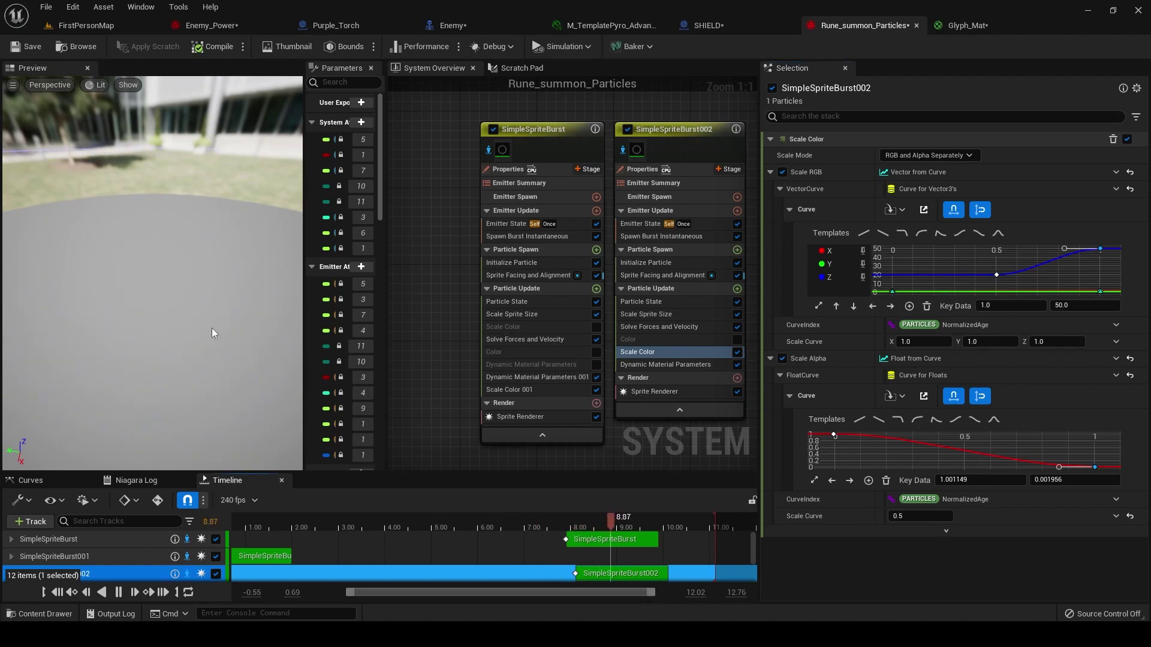
left_click_drag(588, 517, 546, 517)
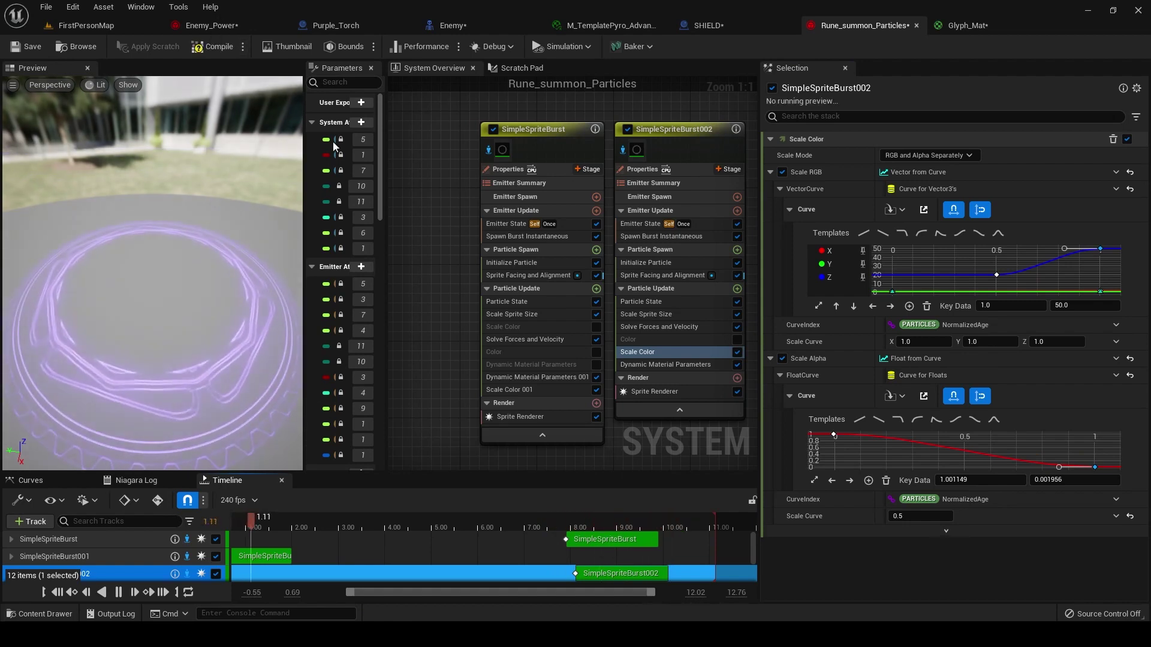
left_click_drag(458, 203, 752, 97)
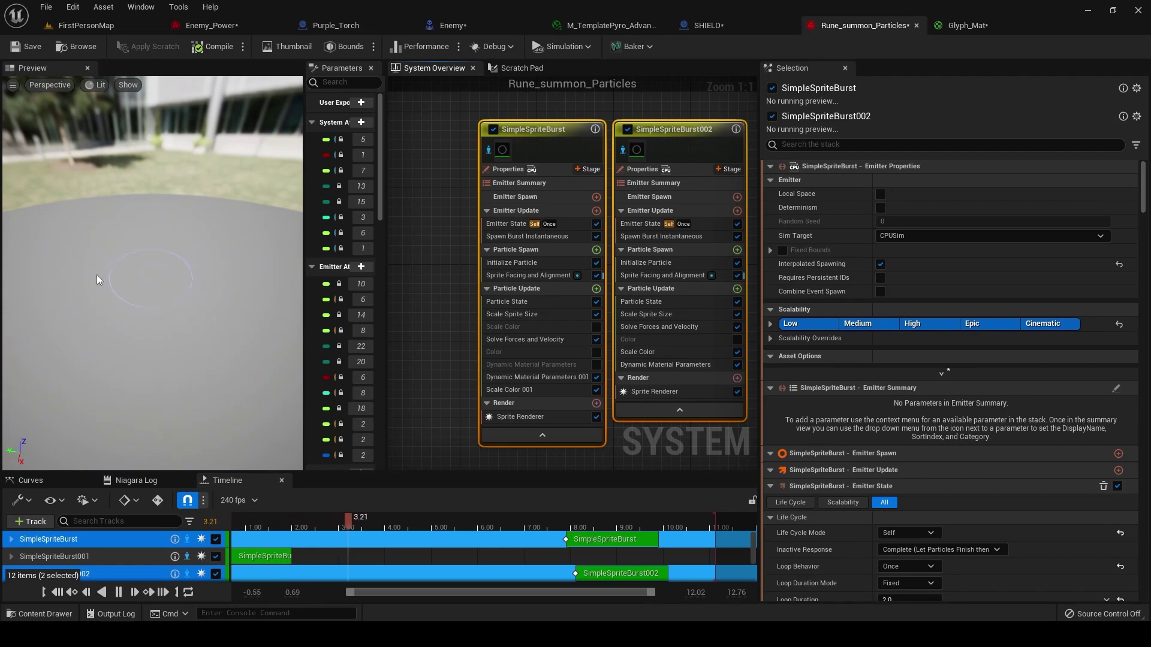
Switch to the SHIELD event graph and review the VAT Ground Mesh, Delay and Set Visibility nodes in the GROUND section
left_click(709, 25)
right_click_drag(569, 178, 481, 340)
scroll(554, 288, "down", 3)
scroll(368, 197, "up", 3)
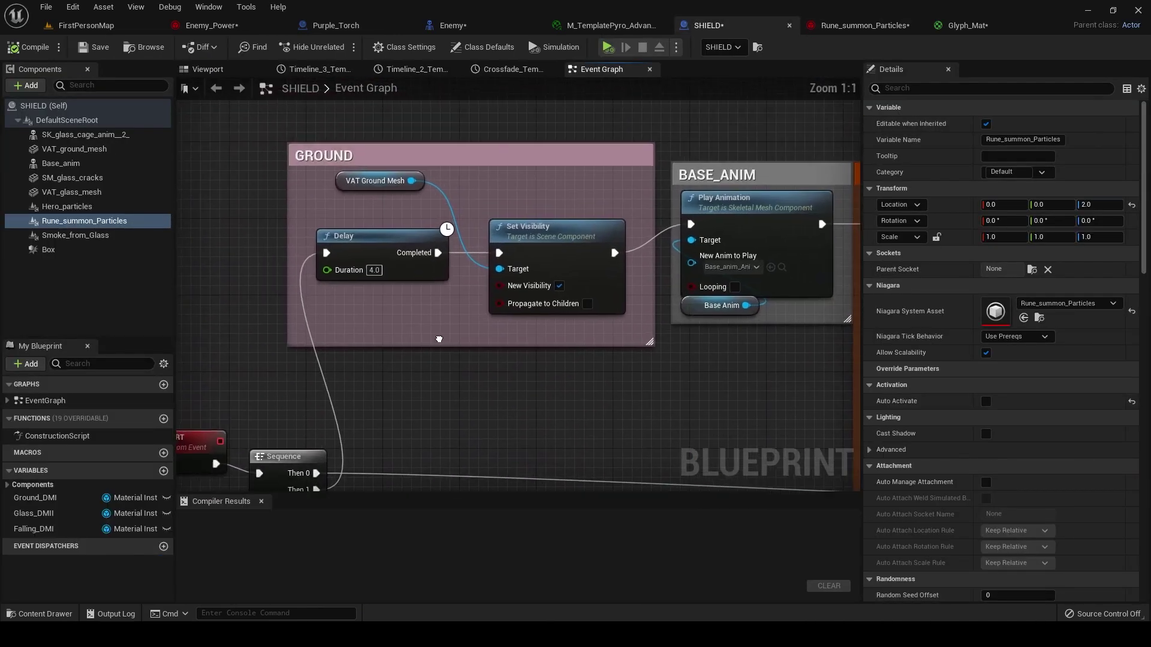
left_click(372, 182)
left_click(389, 240)
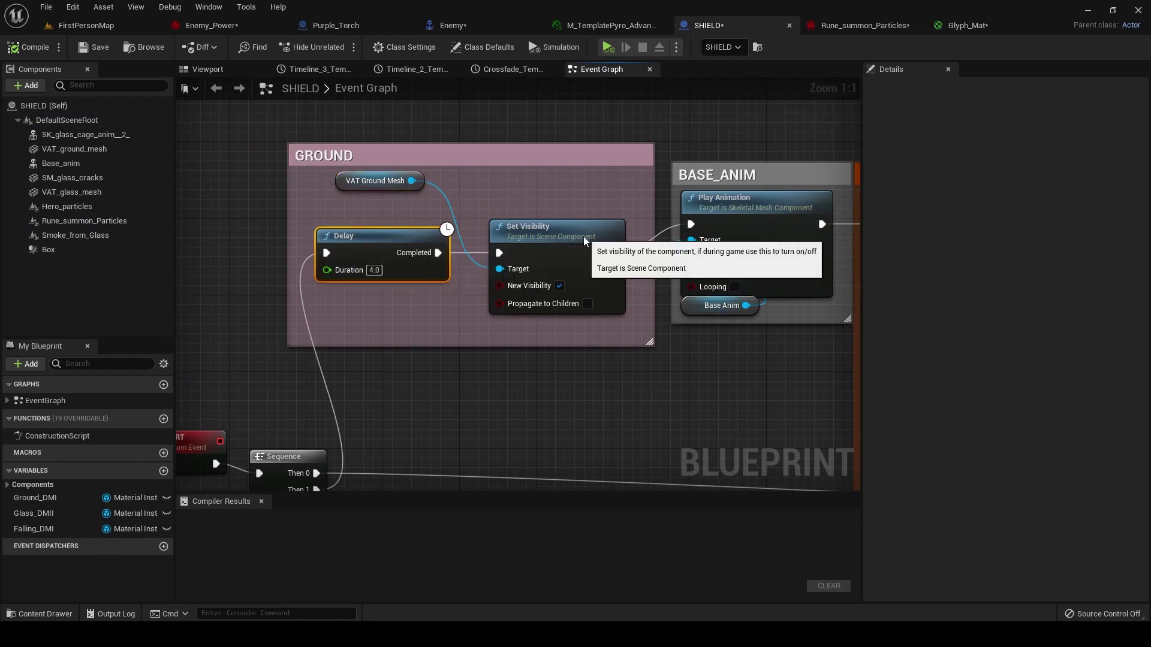
left_click(585, 263)
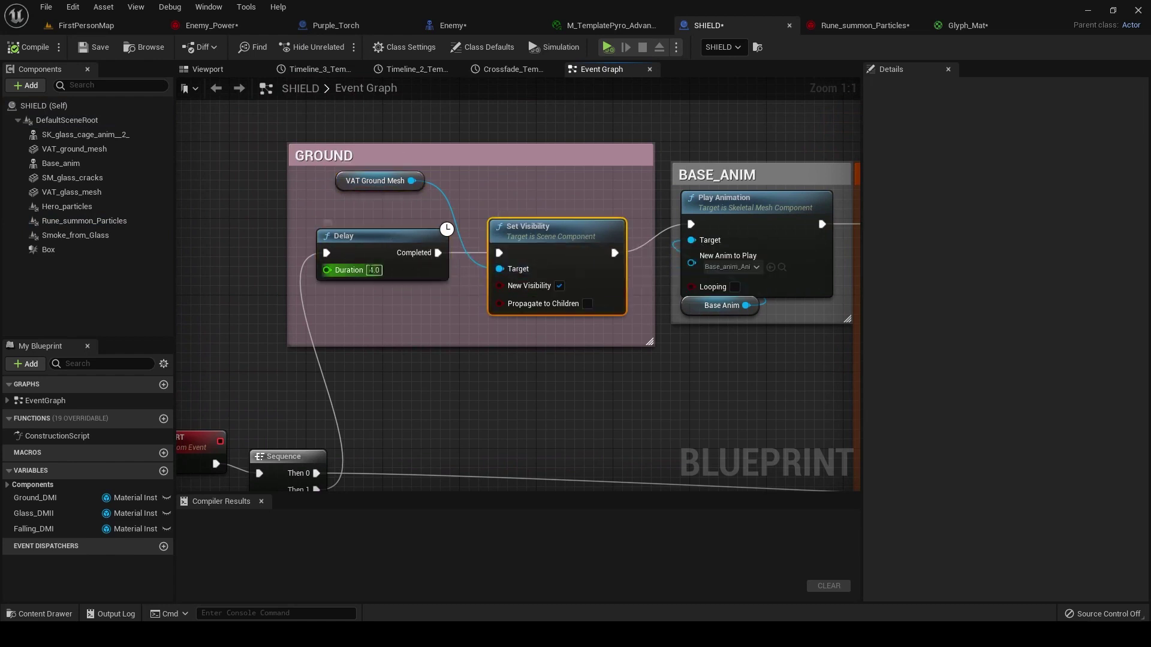
key("Return")
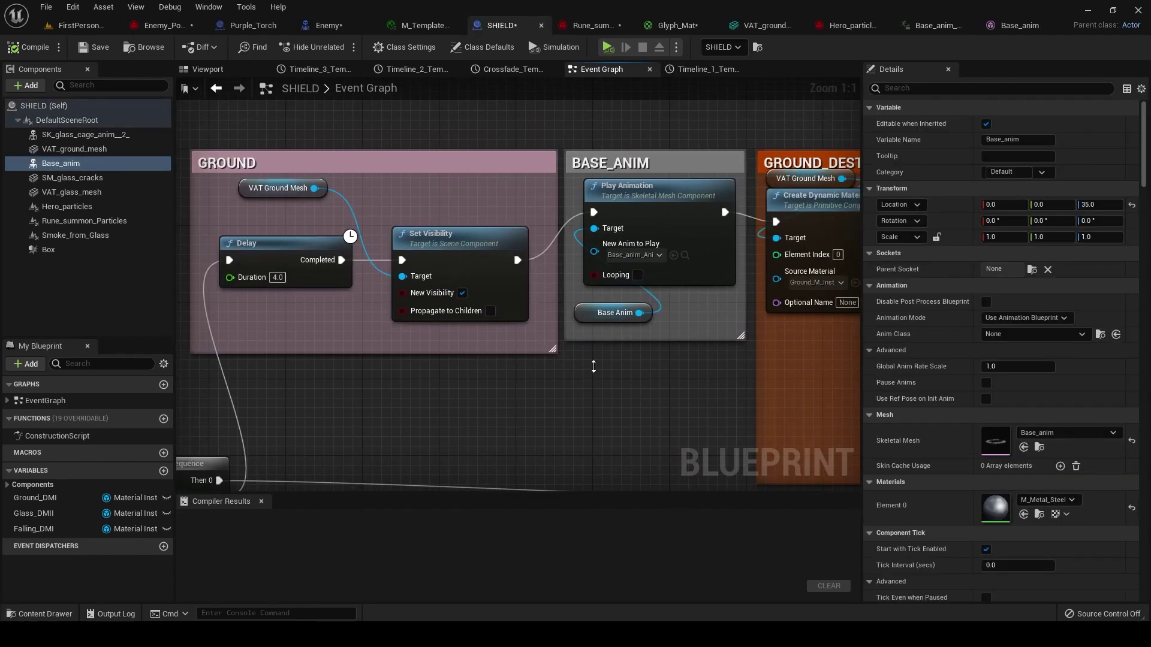
Locate the Base_anim_Anim sequence used by BASE_ANIM's Play Animation node, preview it from its first frame, and return to the SHIELD graph
right_click_drag(594, 366, 460, 377)
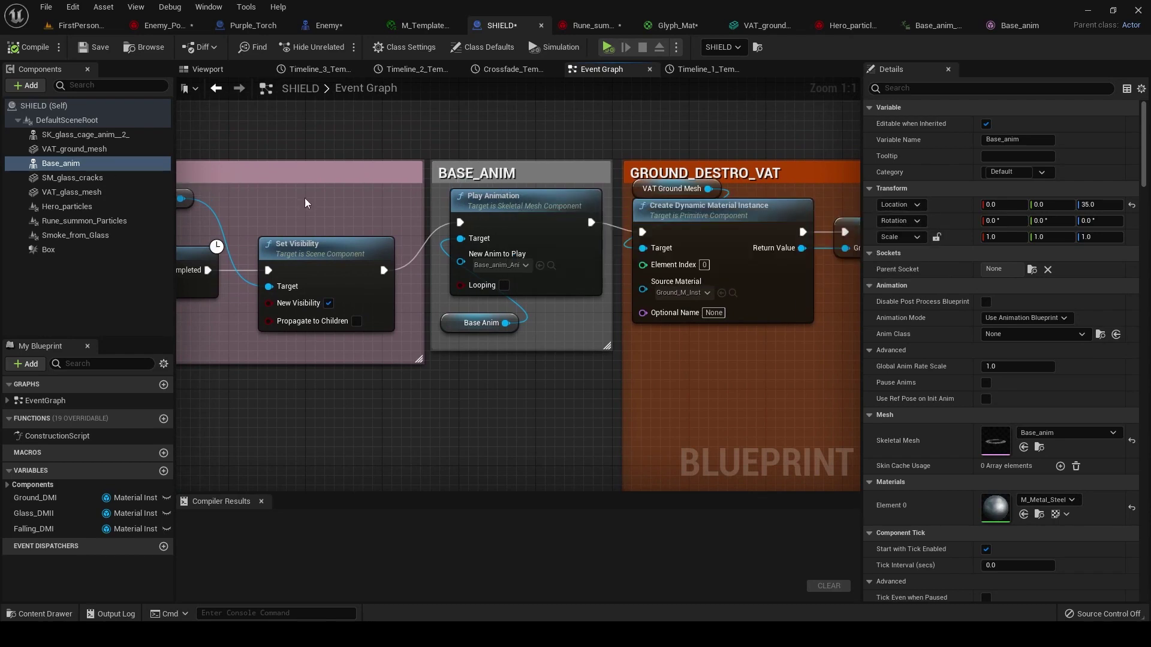
left_click(551, 265)
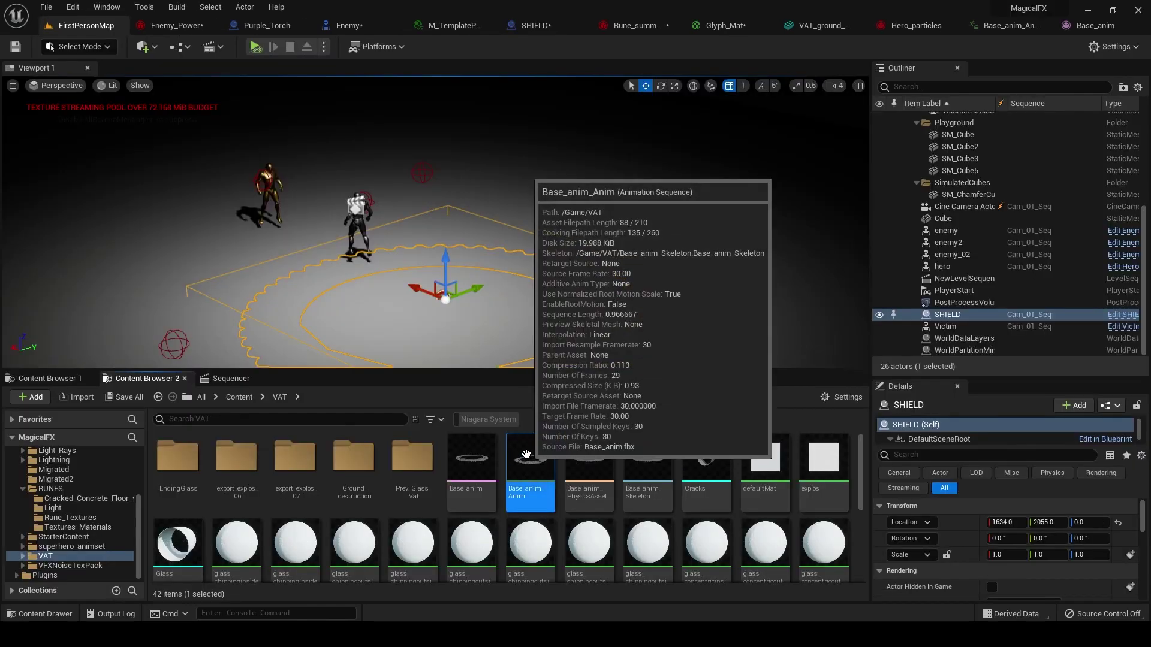
double_click(528, 480)
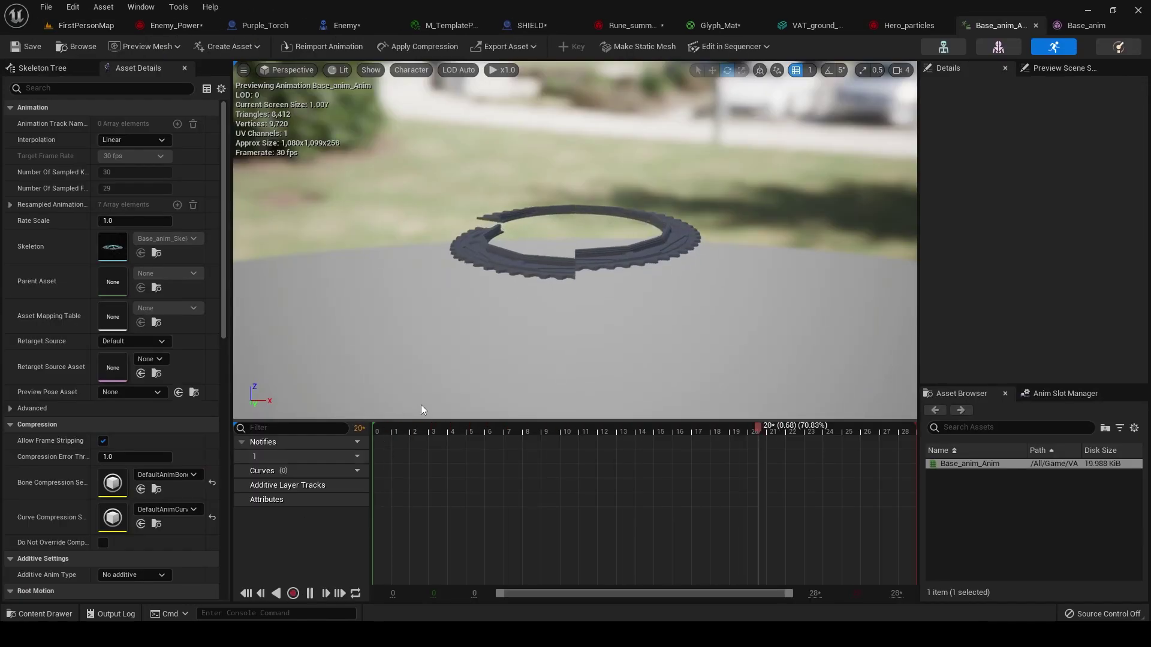
left_click(379, 427)
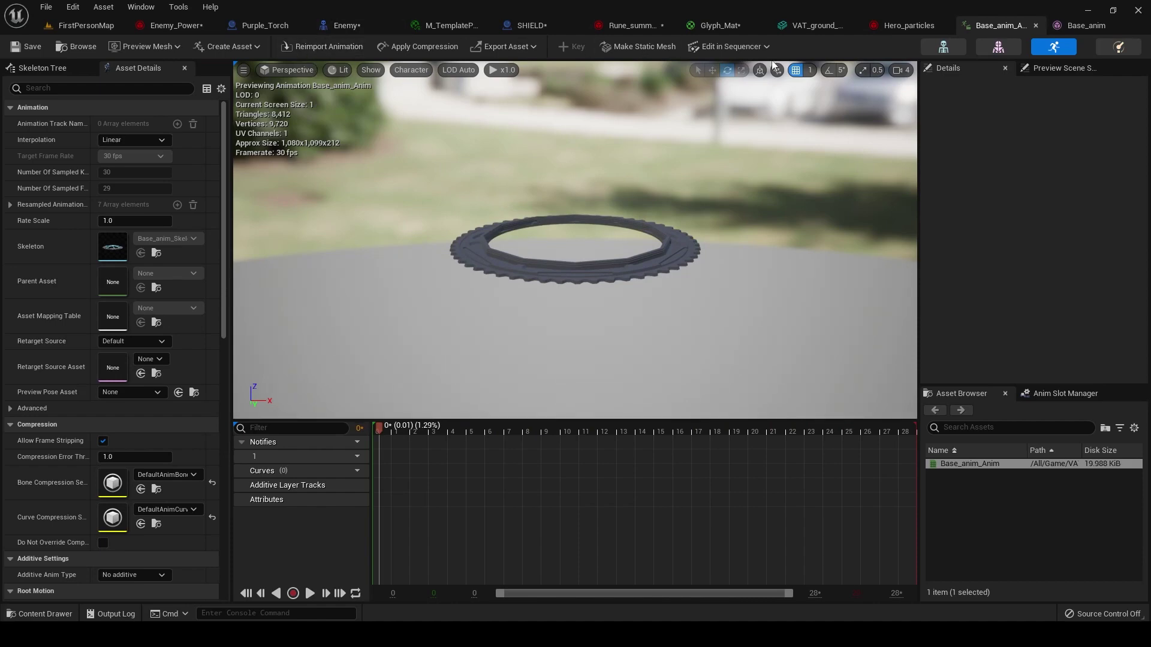
left_click(531, 25)
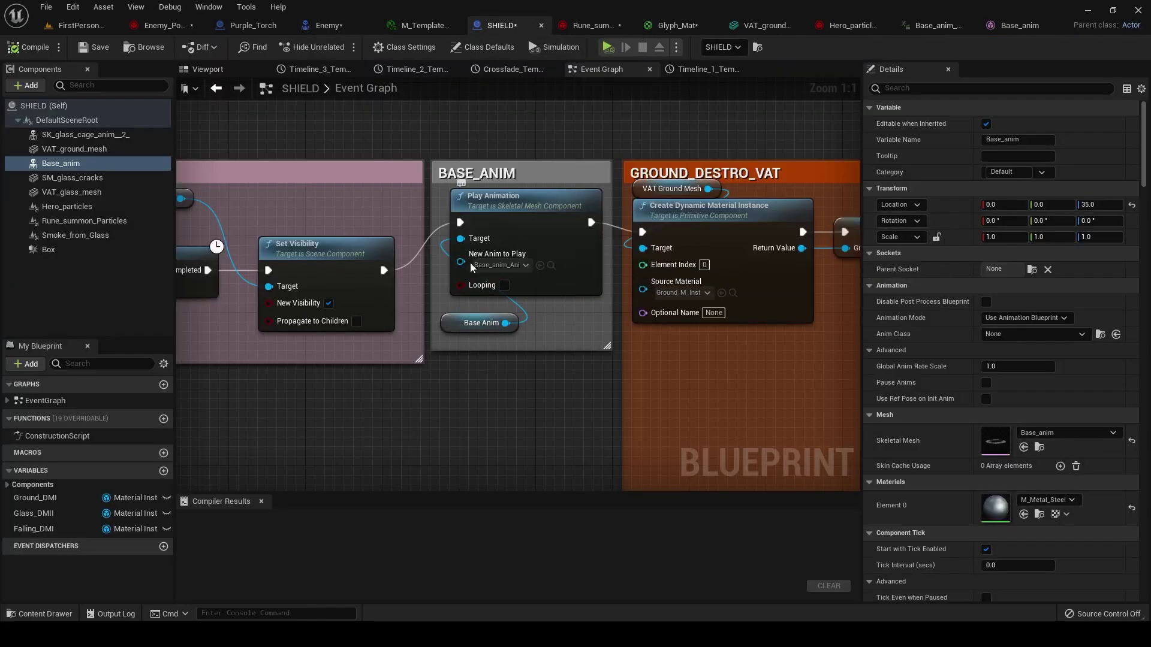
Review GROUND_DESTRO_VAT's VAT Ground Mesh and Create Dynamic Material Instance nodes, and show the Promote to Variable option for the Return Value output
right_click_drag(575, 358, 314, 358)
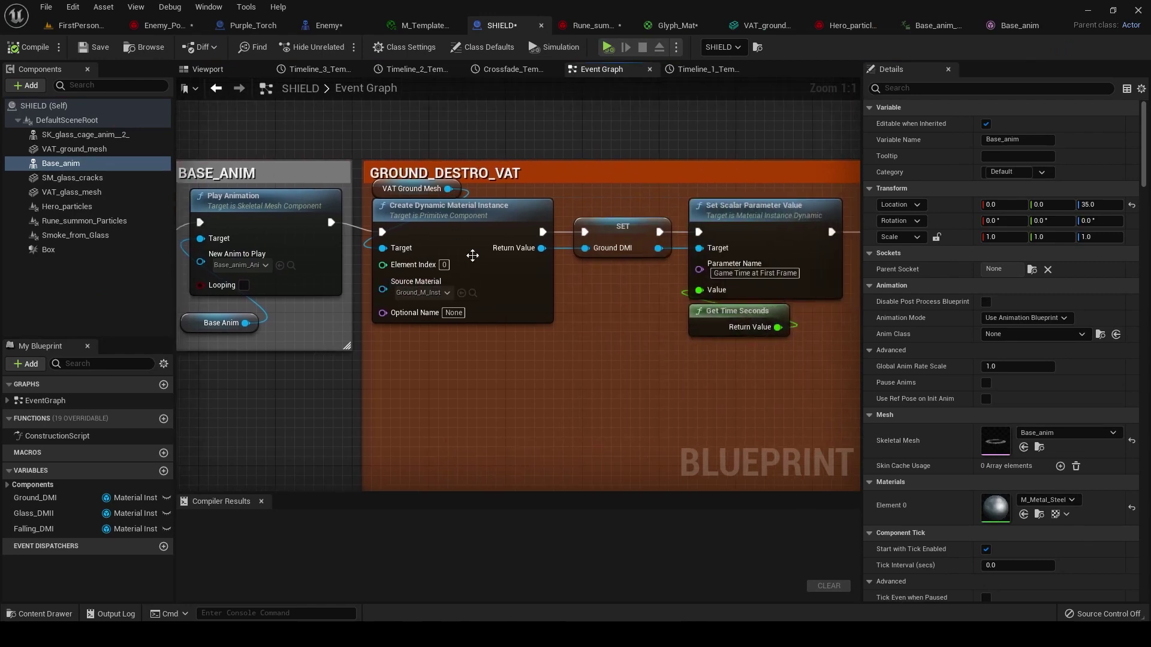
left_click(408, 189)
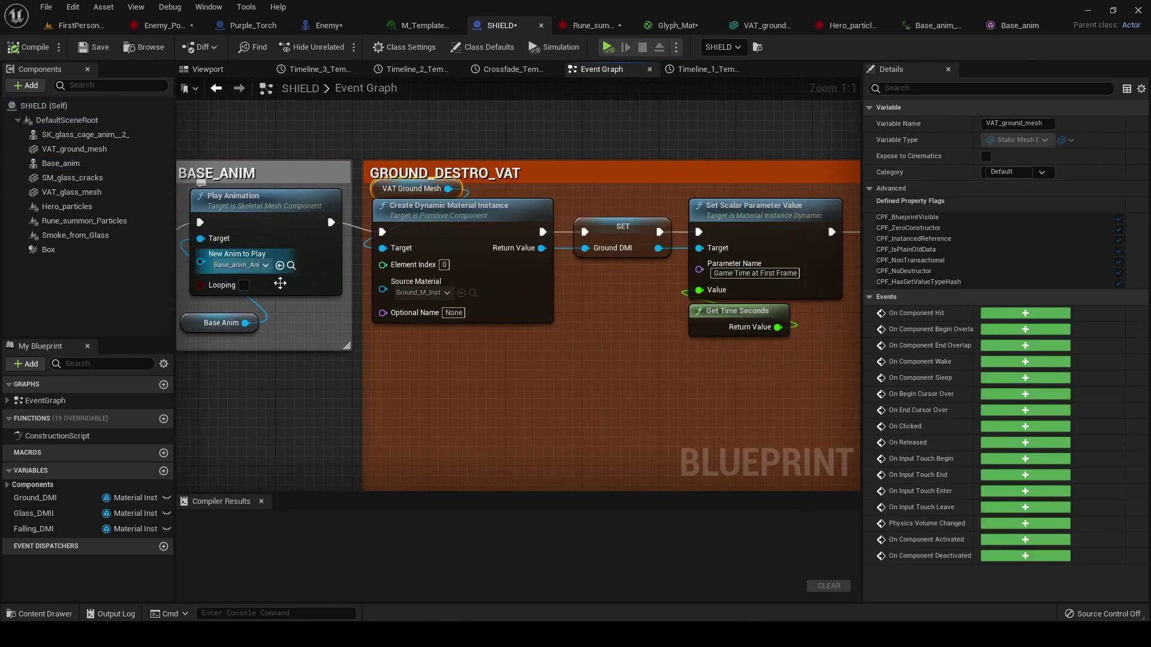
right_click_drag(552, 314, 531, 342)
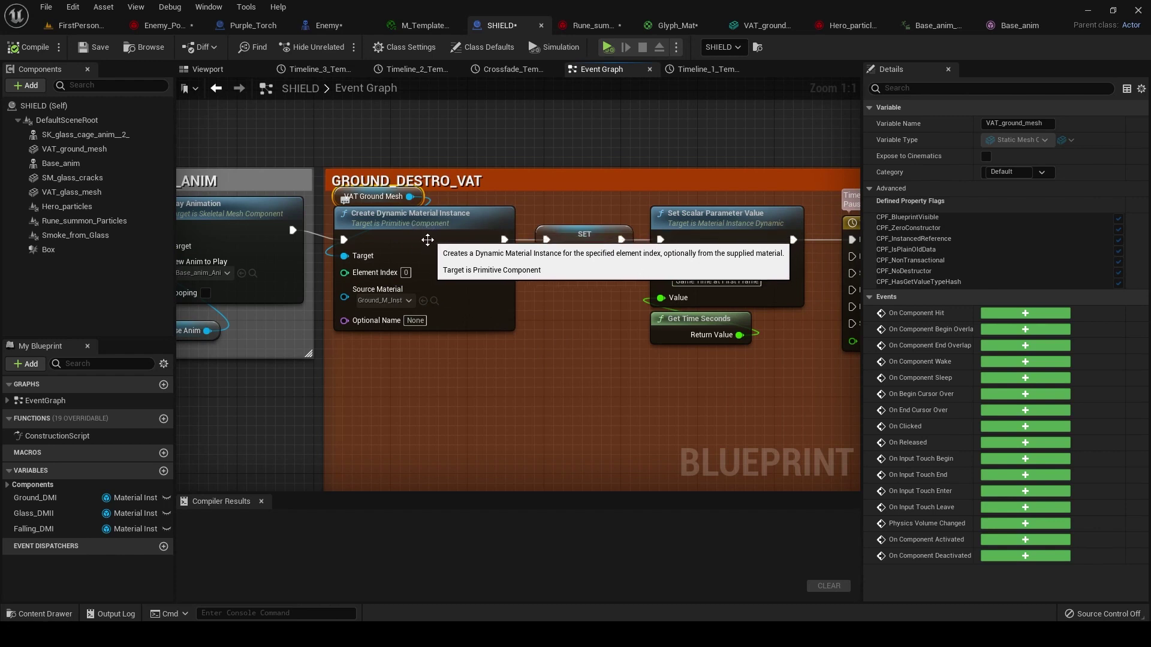
right_click_drag(557, 305, 521, 317)
right_click(467, 268)
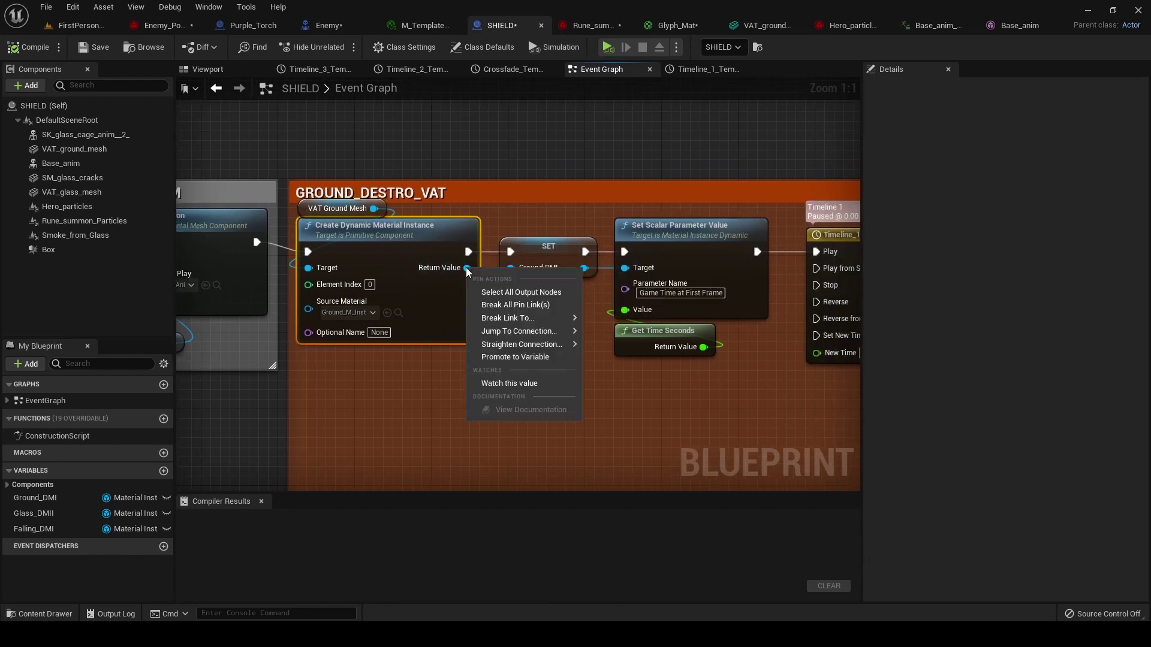
left_click(410, 427)
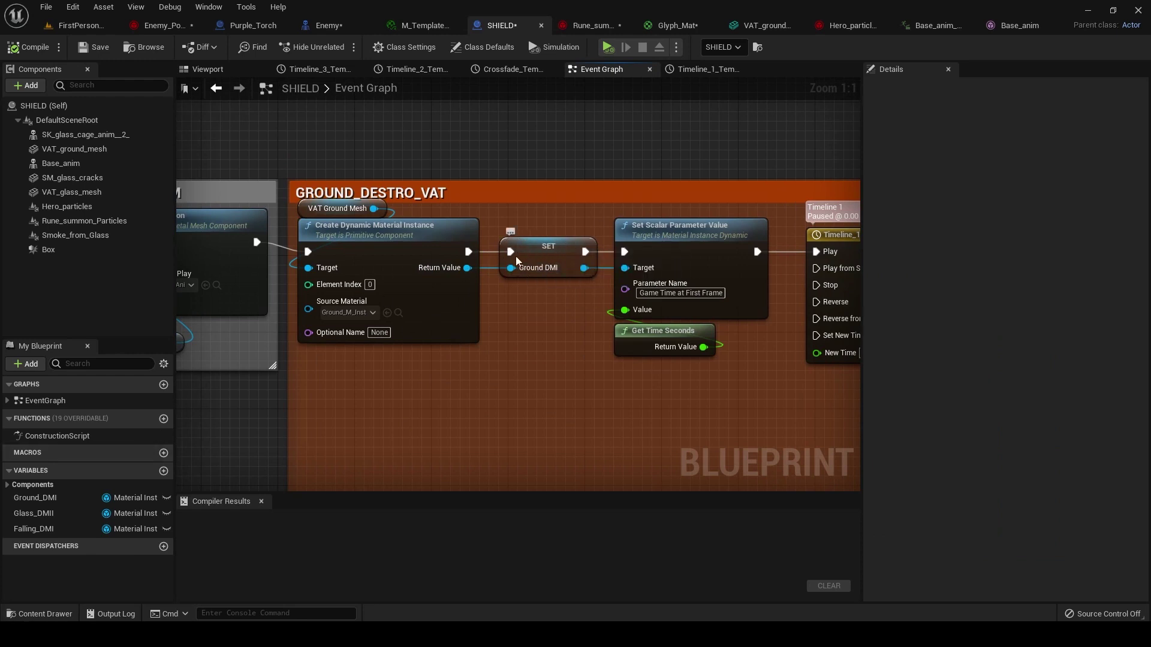
Review the Set Scalar Parameter Value and Get Time Seconds nodes in GROUND_DESTRO_VAT and open the Timeline_1 curve
right_click_drag(533, 271, 384, 269)
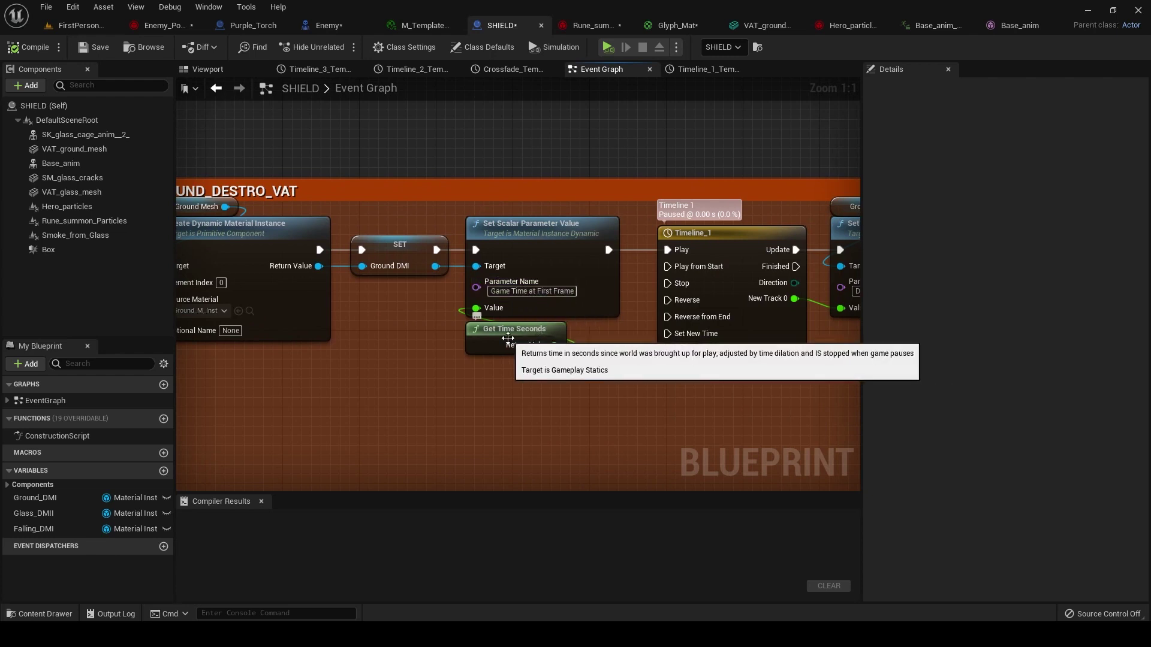
left_click(515, 338)
right_click_drag(633, 362, 426, 334)
left_click(585, 324)
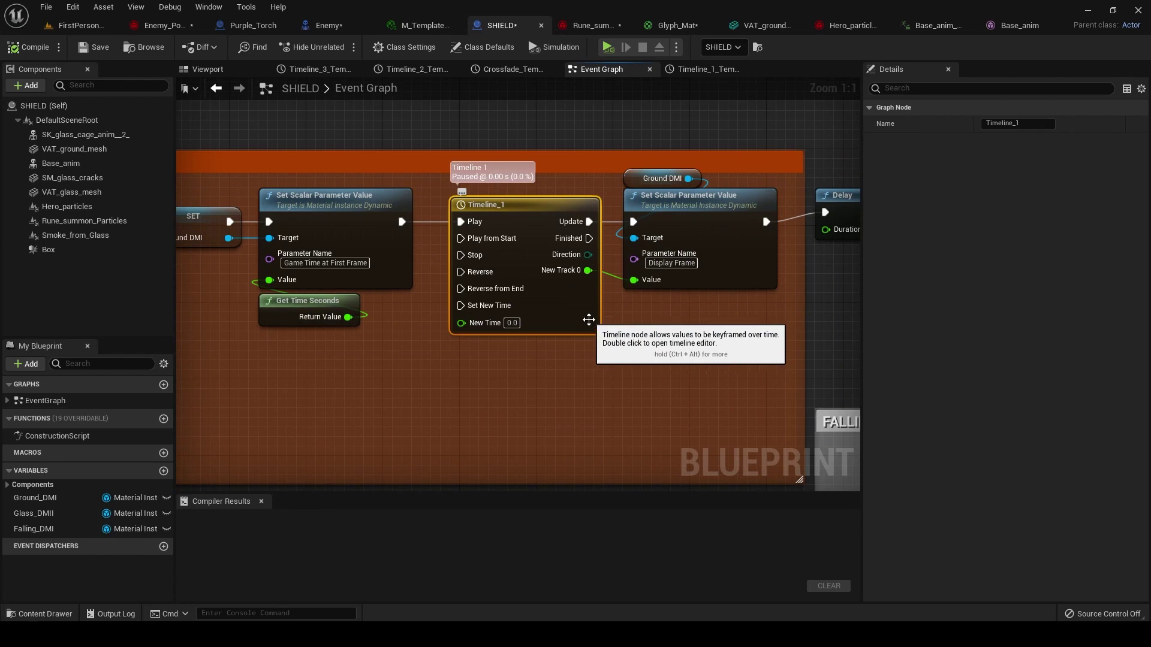
double_click(581, 318)
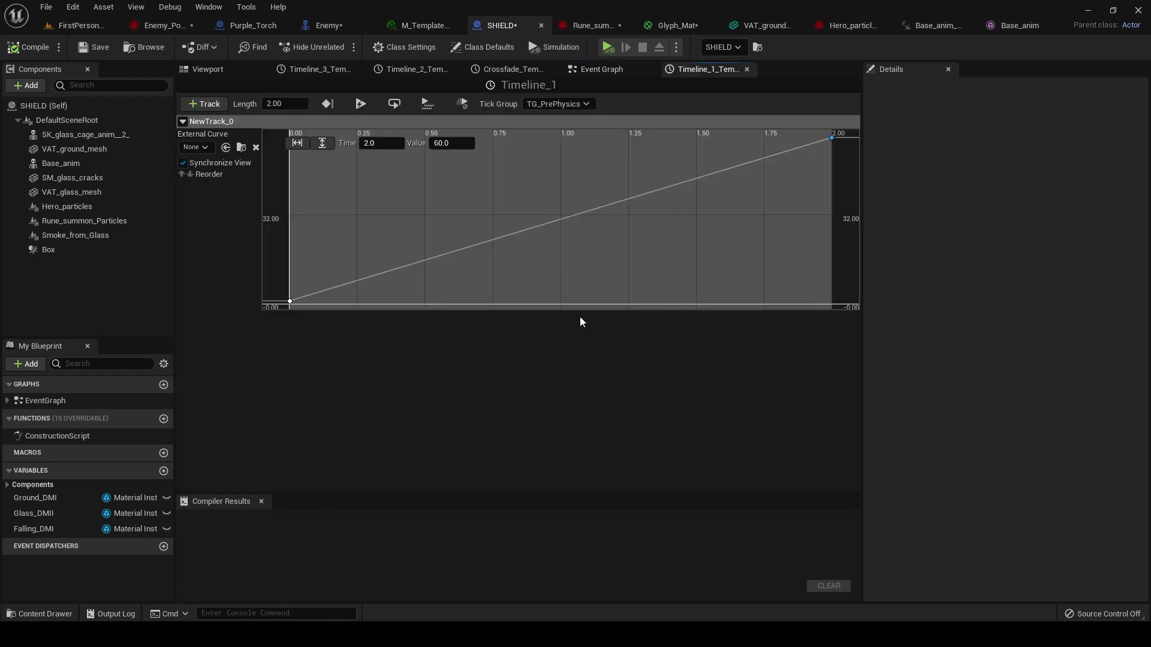
Inspect the time and value of the first and last keys on the Timeline_1 curve
left_click(289, 302)
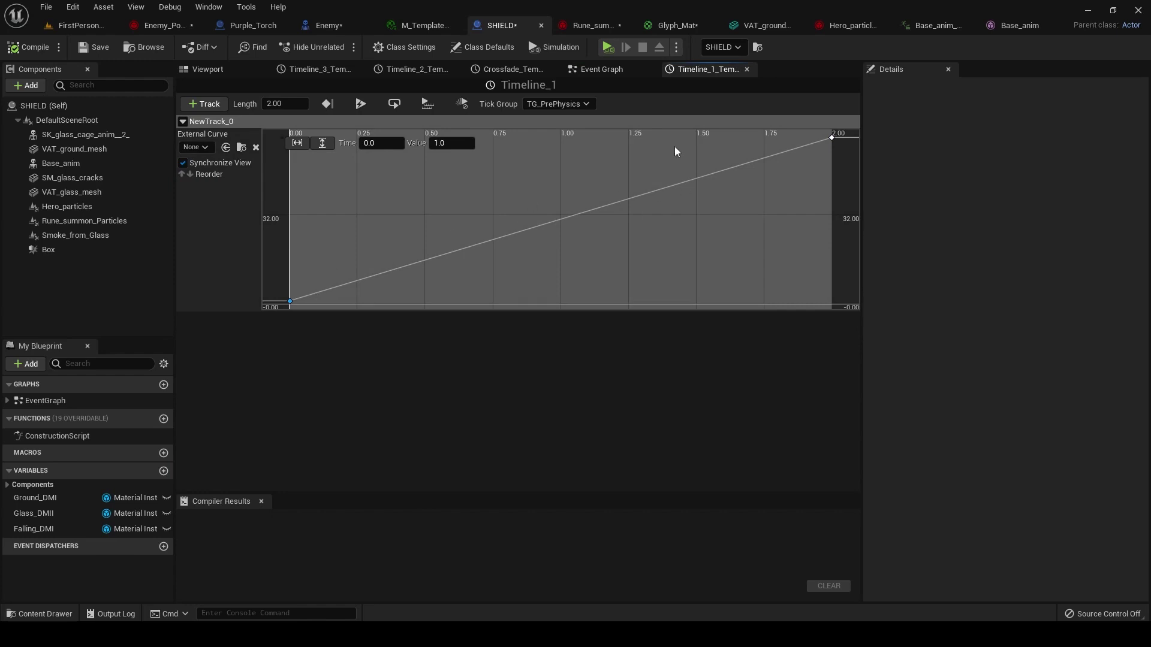
left_click(831, 137)
mouse_move(833, 138)
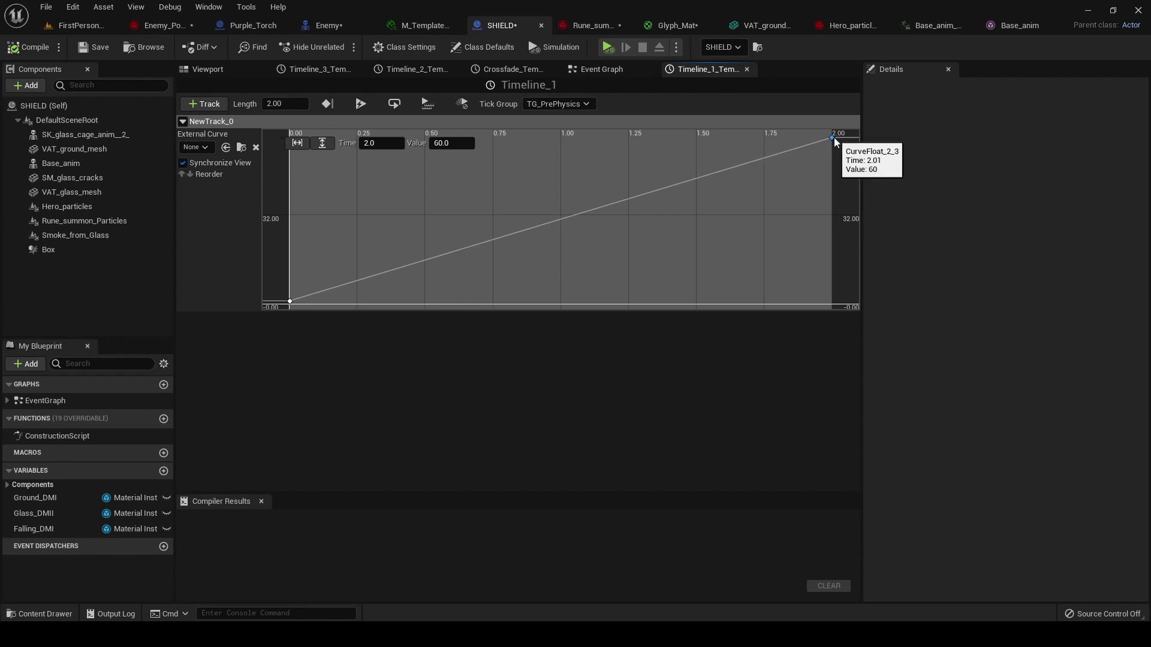
Try re-timing the Timeline_1 curve by setting its end and start keys to Auto interpolation and steepening the start key's tangent
right_click(829, 139)
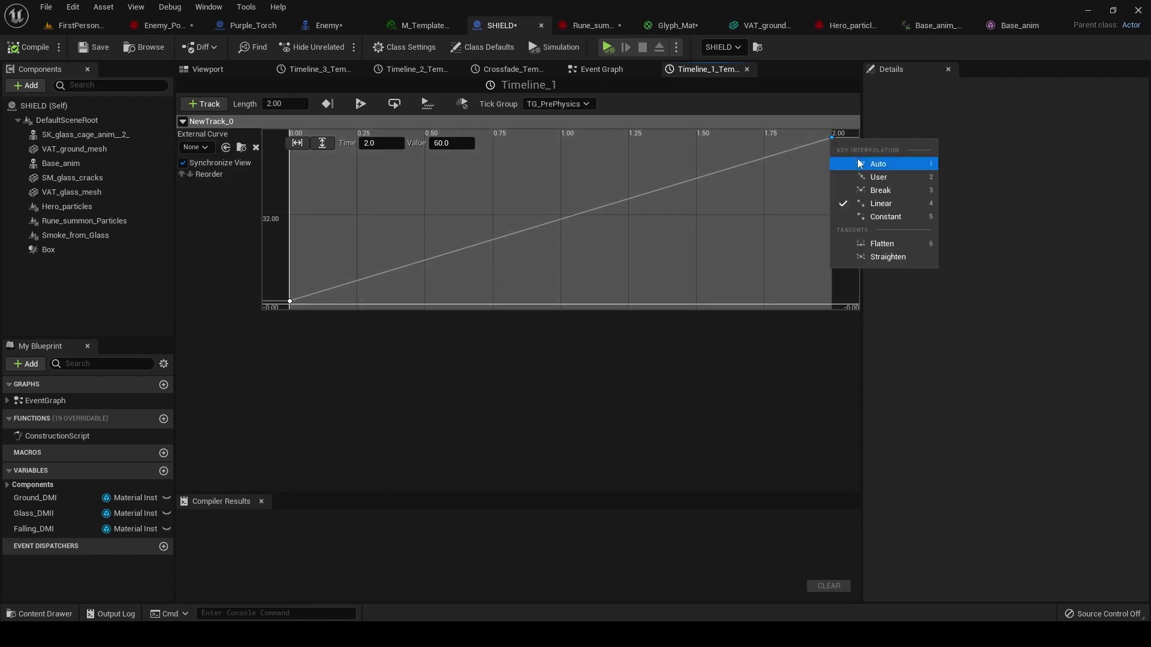
left_click(843, 162)
left_click(797, 138)
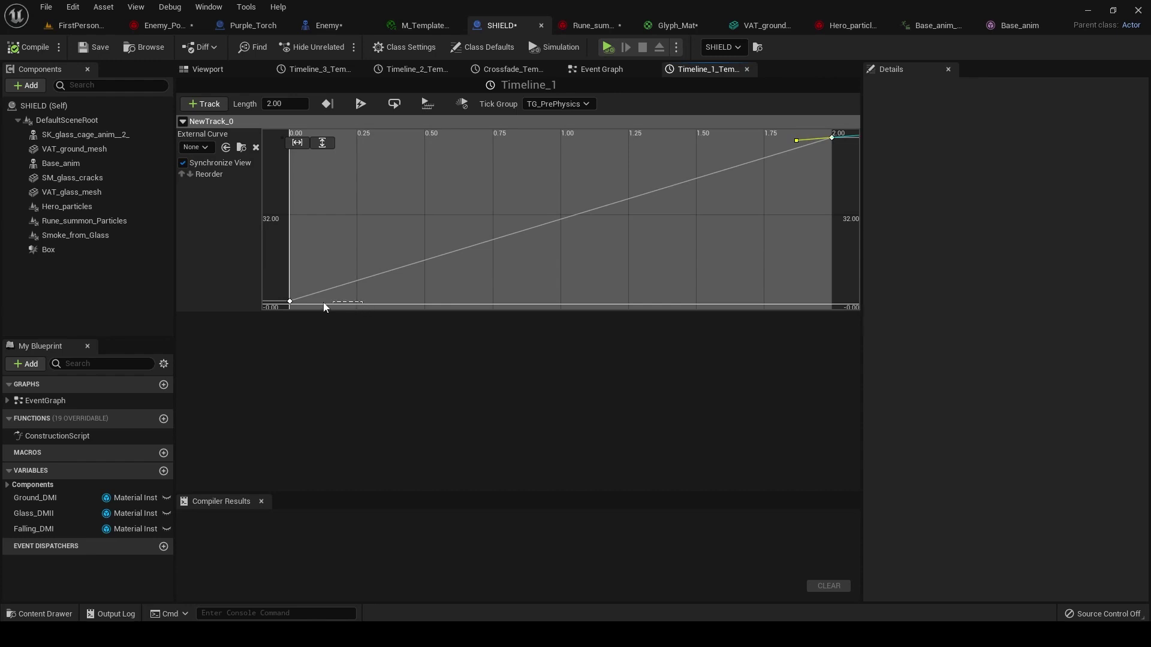
left_click(290, 301)
right_click(291, 301)
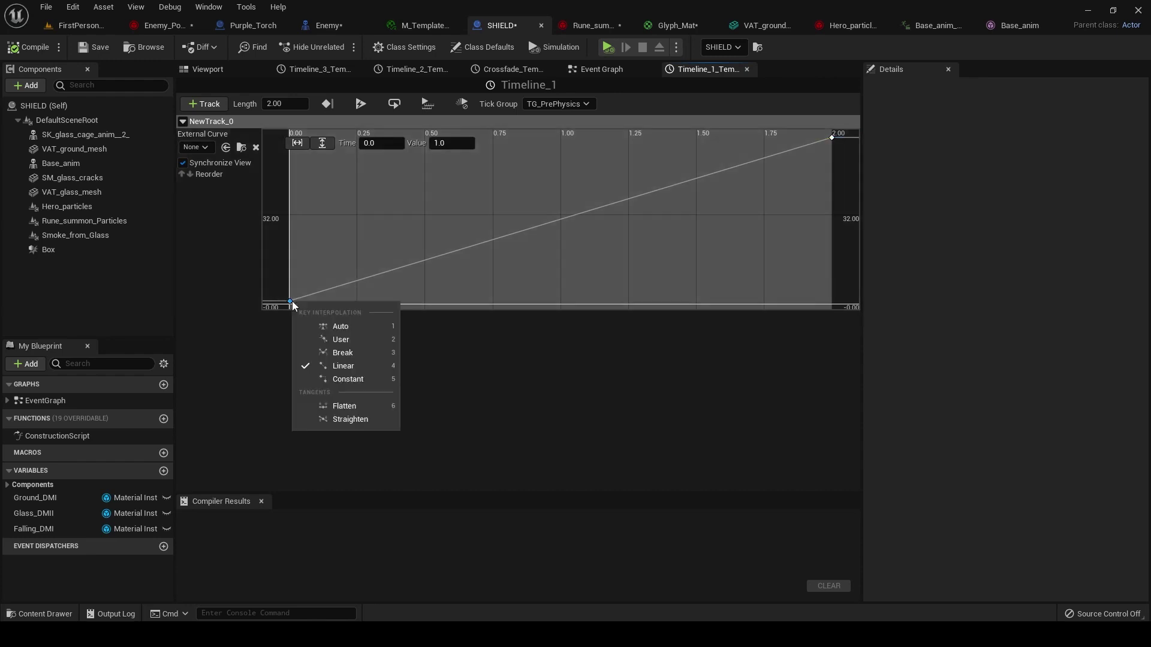
left_click(342, 327)
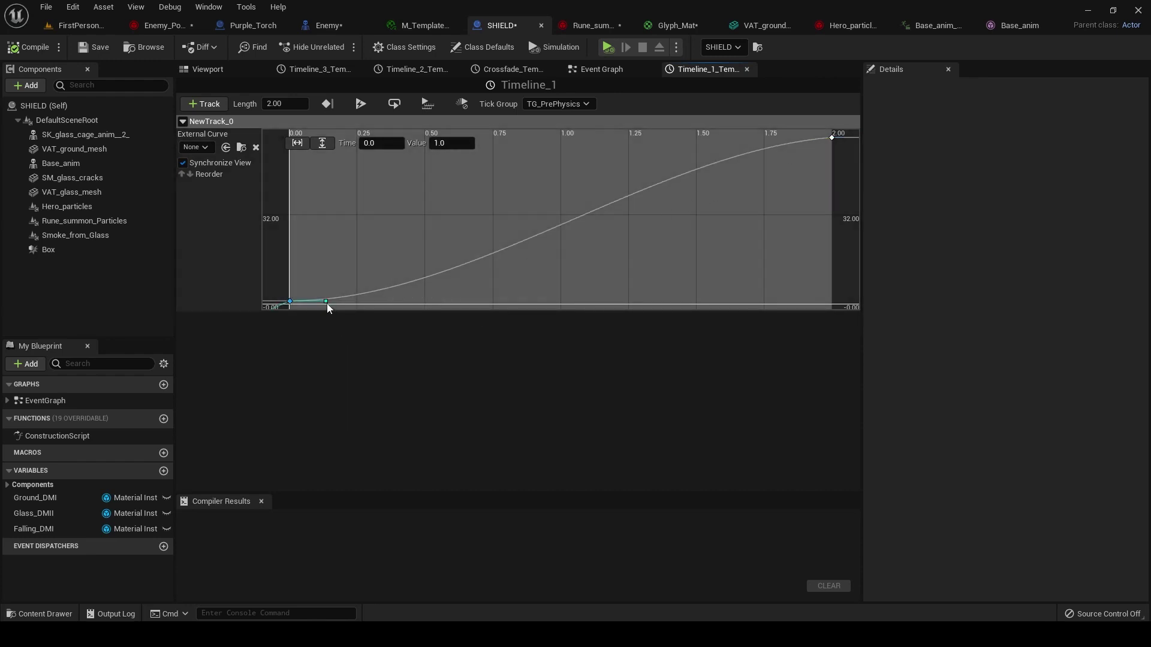
left_click_drag(325, 301, 323, 283)
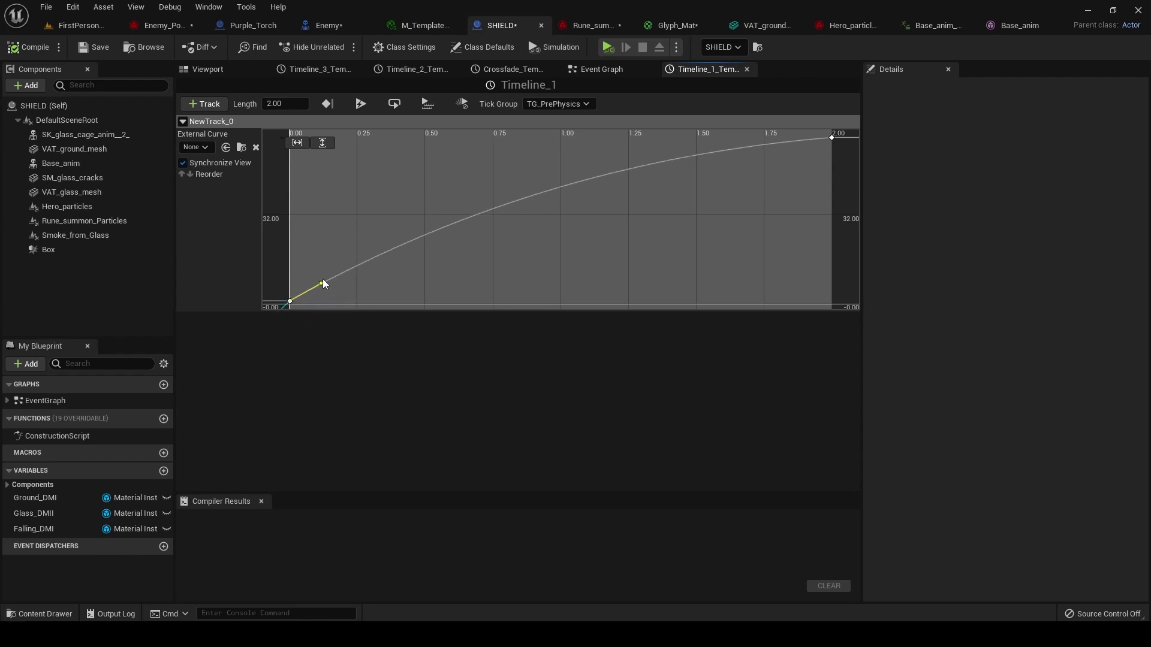
left_click(831, 138)
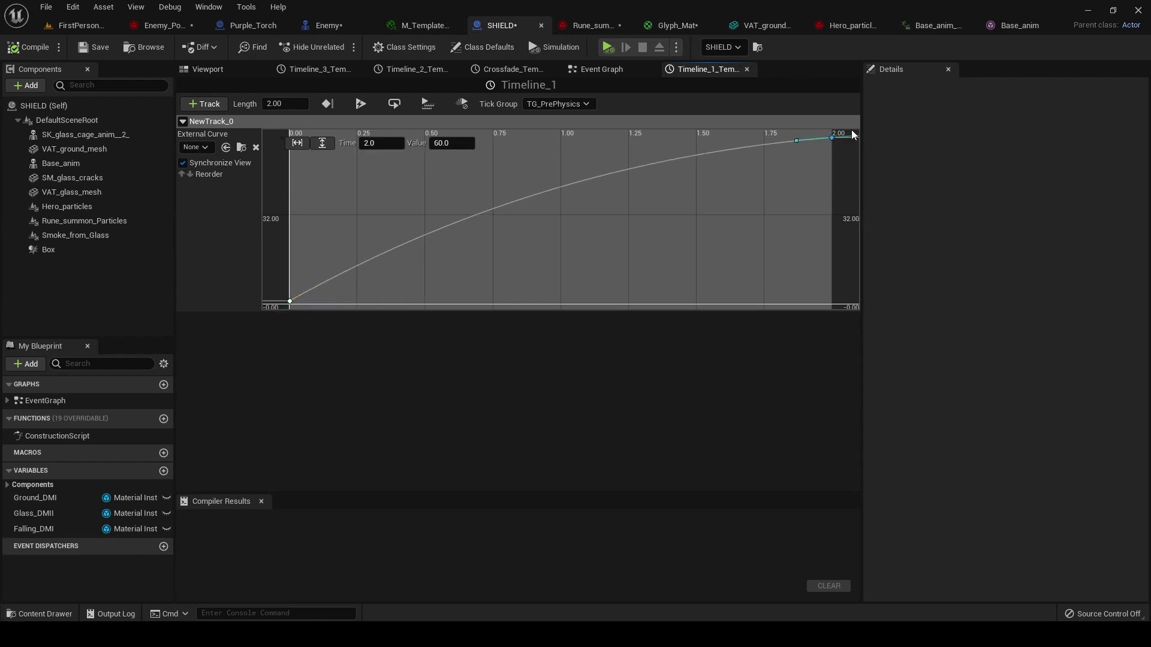
left_click(730, 191)
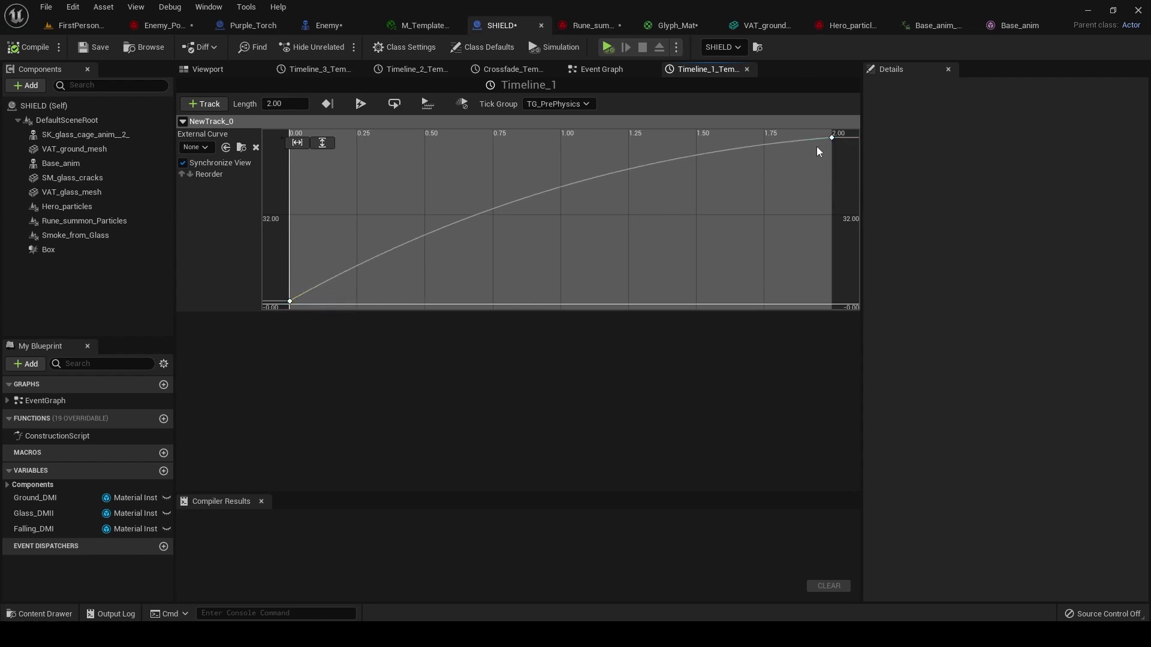
Undo the tangent and interpolation edits on the Timeline_1 curve
key("ctrl+z")
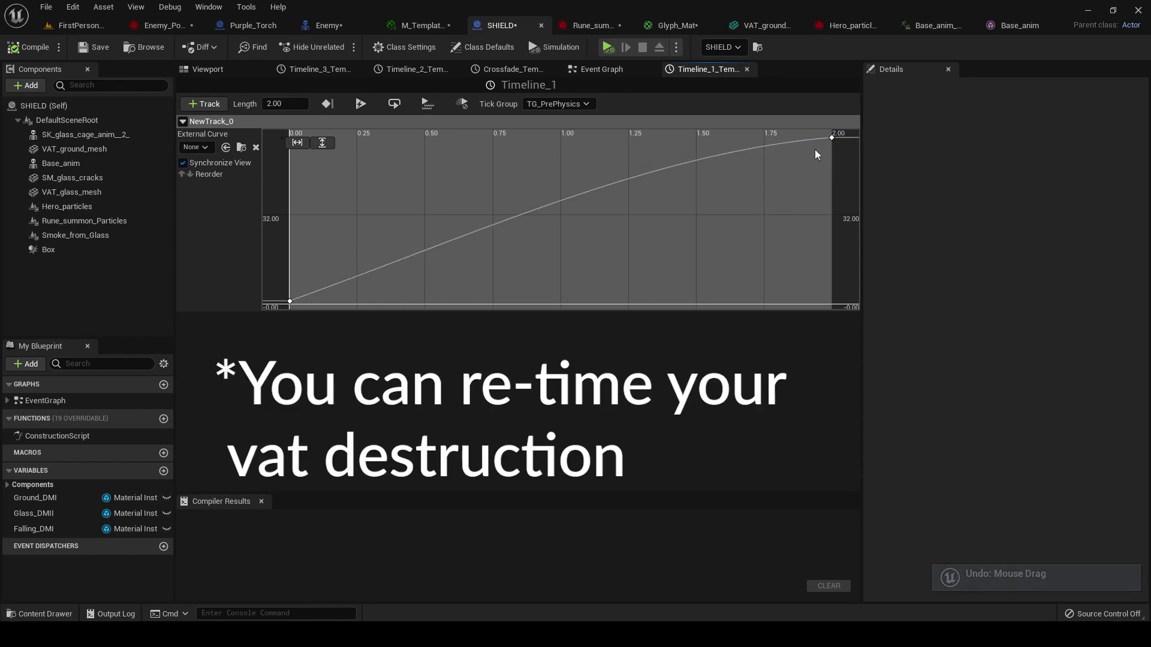
key("ctrl+z")
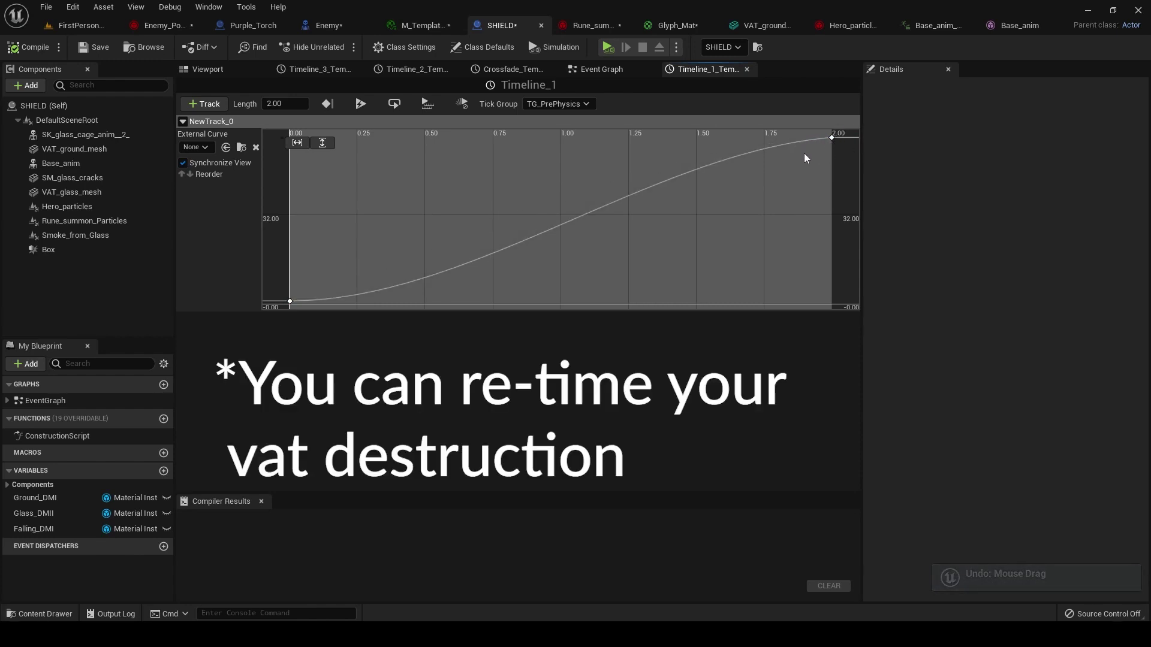
key("4")
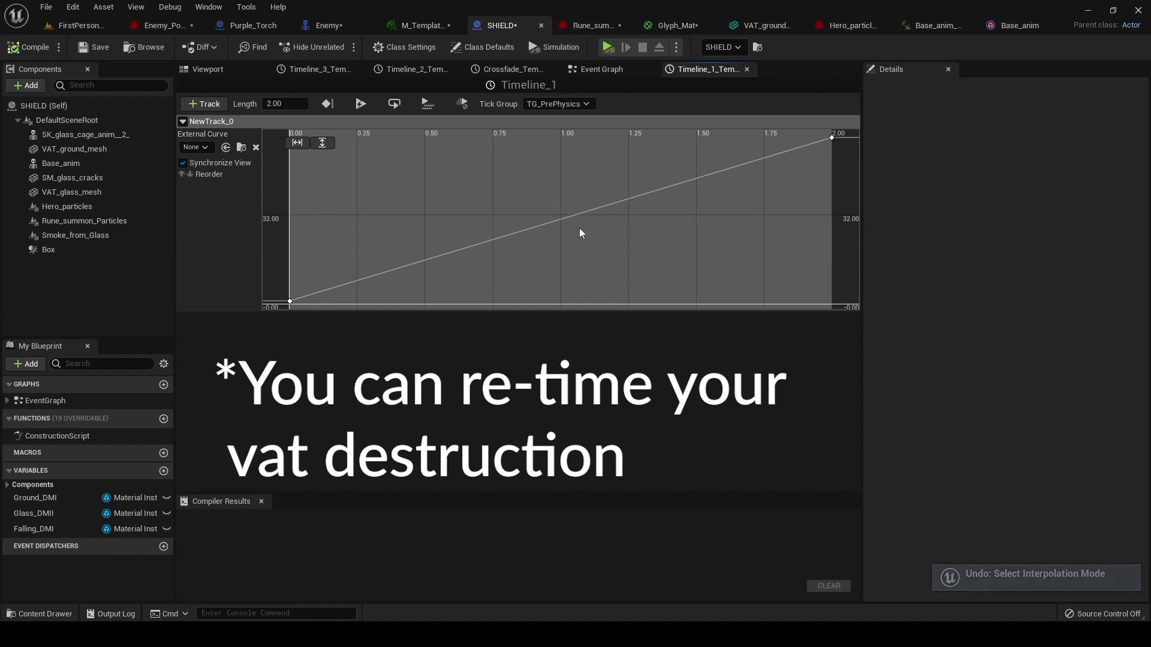
Return to the event graph and review the Display Frame Set Scalar Parameter Value node plus the following Delay and Activate nodes
left_click(629, 69)
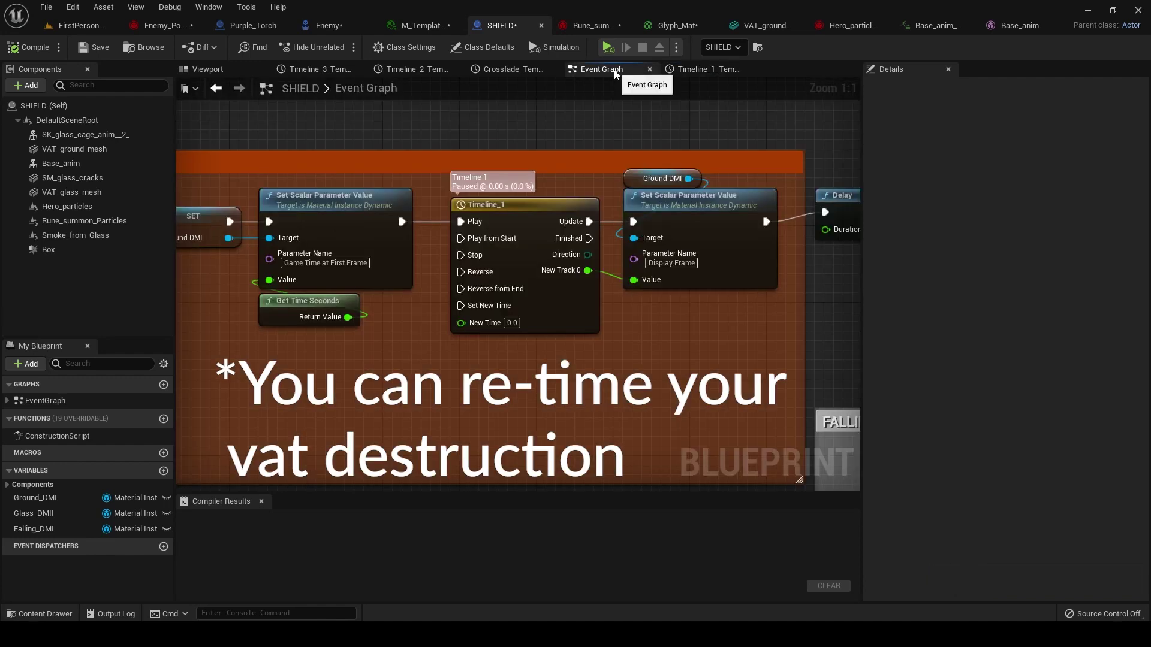
right_click_drag(689, 326, 567, 319)
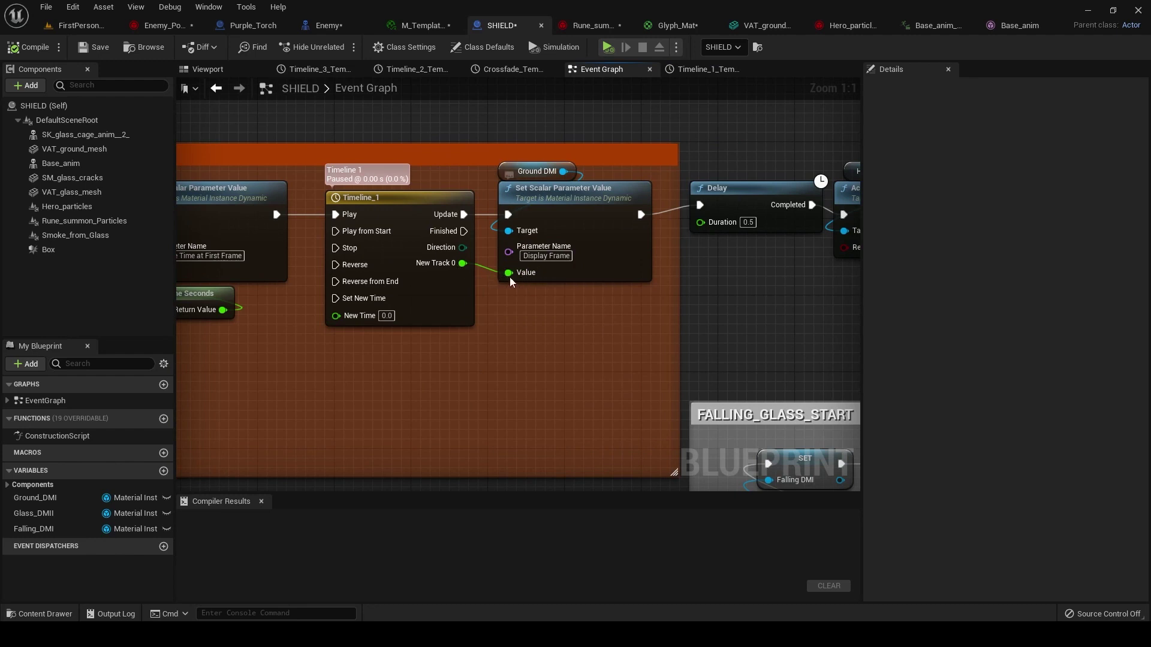
right_click_drag(638, 288, 462, 286)
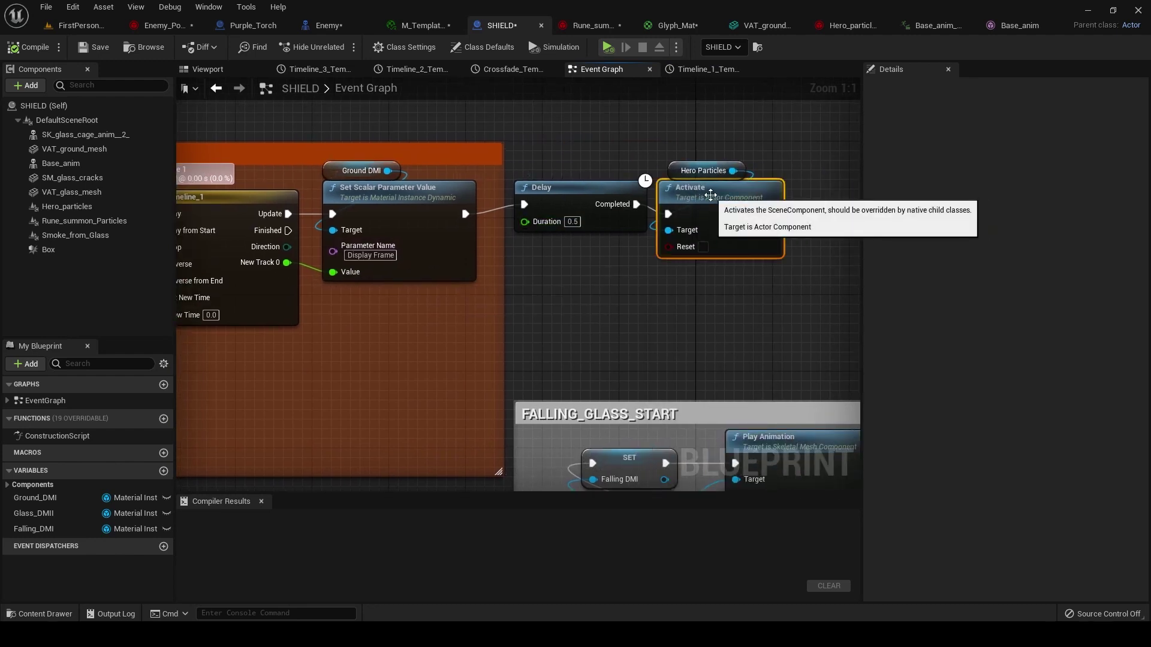
Open the Niagara system used by the Hero_particles component and scrub its preview to about 1.35 s
left_click(689, 170)
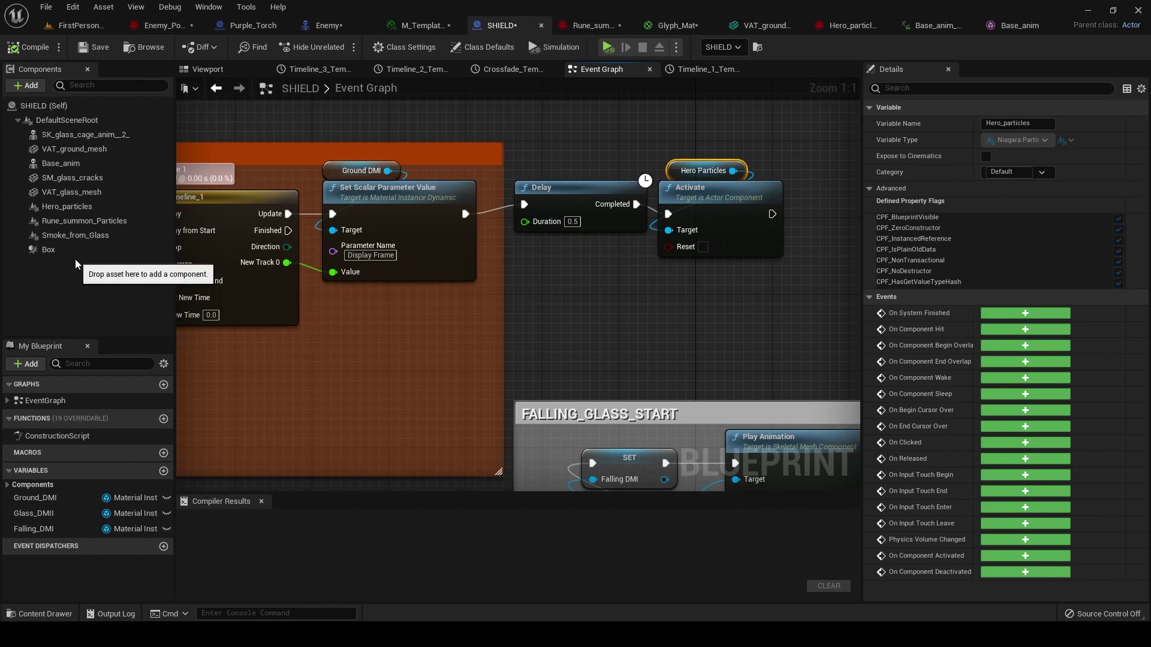
left_click(60, 206)
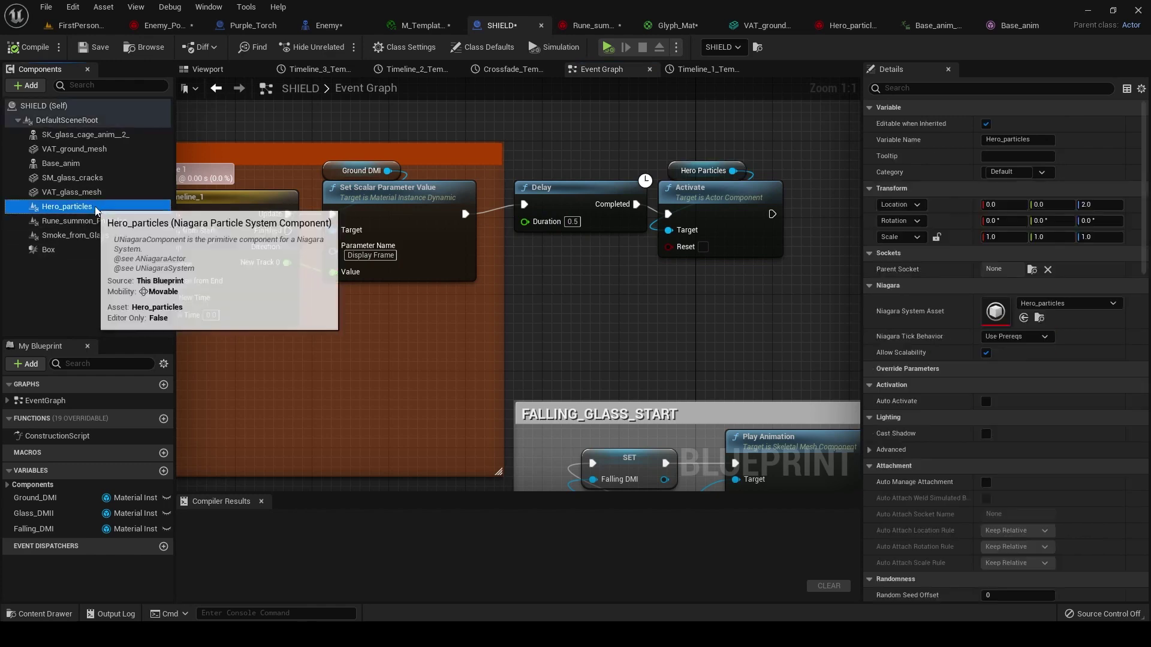
left_click(1041, 319)
left_click(911, 26)
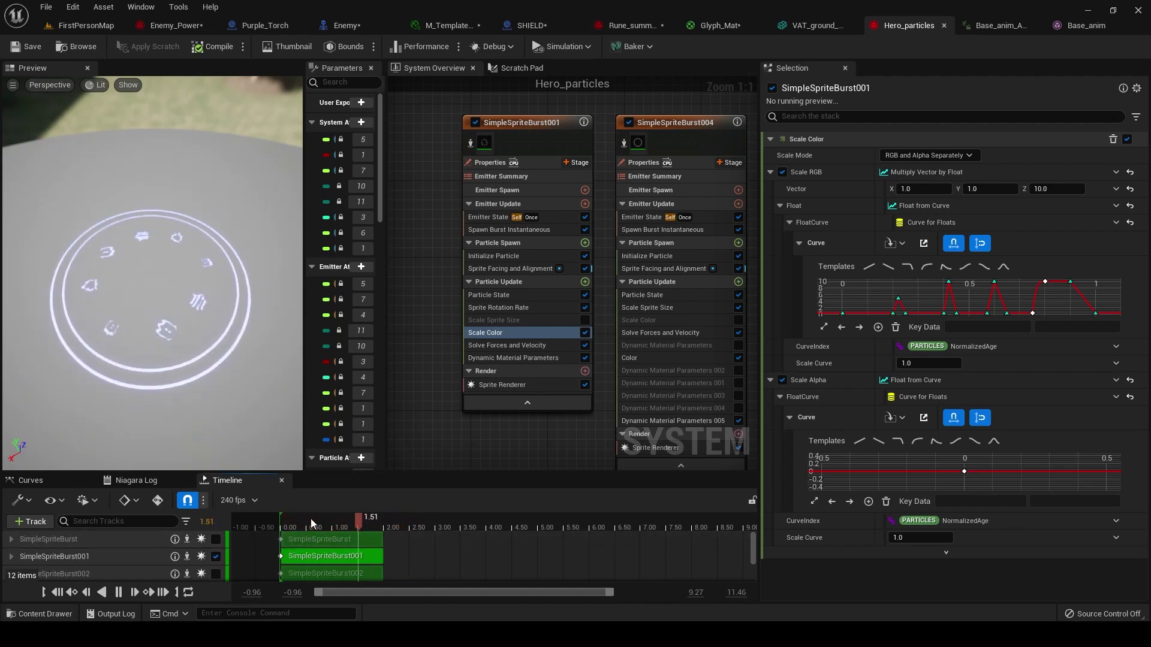
left_click_drag(310, 519, 351, 519)
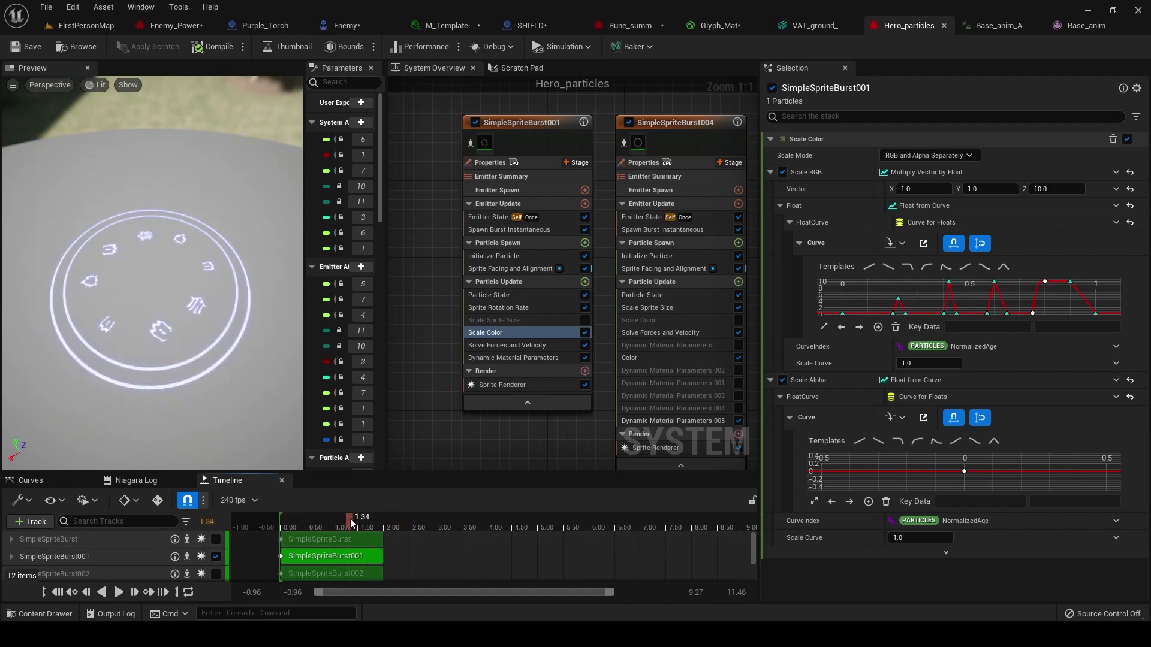
Review the keys of SimpleSpriteBurst001's Sprite Rotation Rate curve and resume the preview playback
left_click(516, 307)
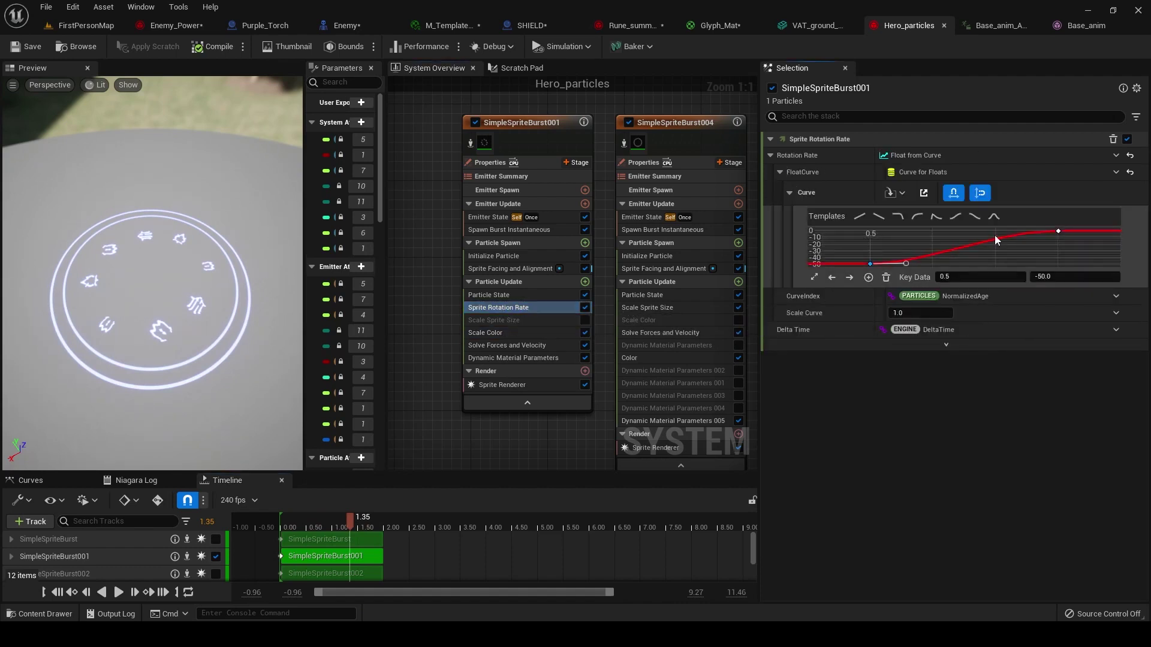
left_click(1058, 231)
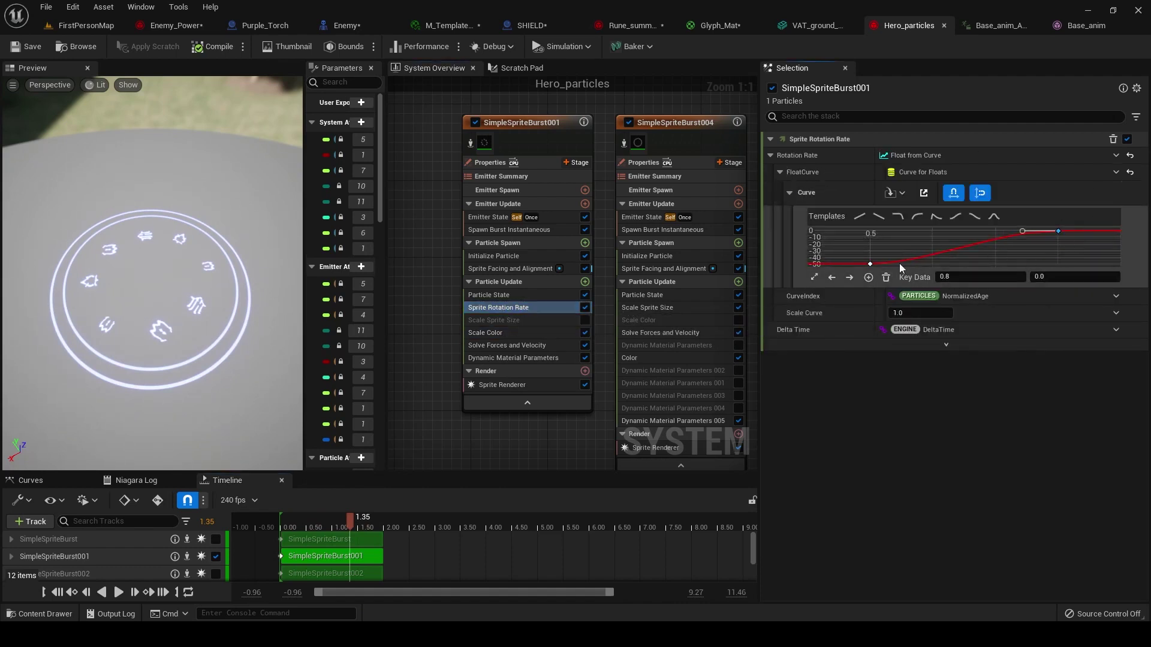
key("space")
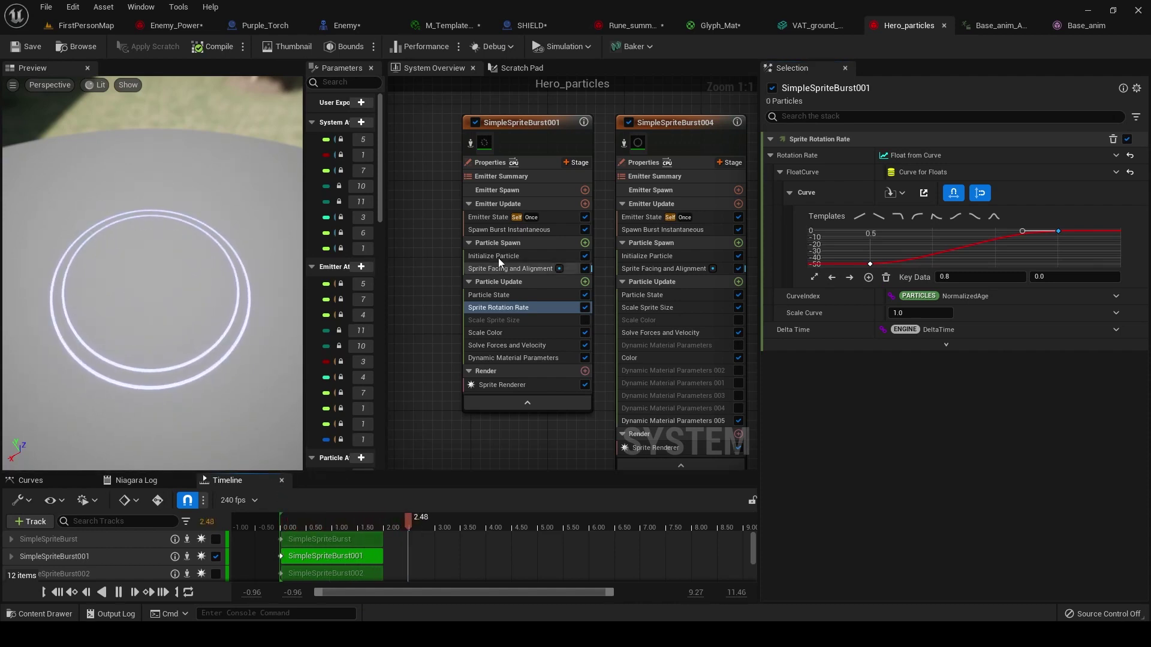
Review SimpleSpriteBurst001's Emitter State, Initialize Particle and Dynamic Material Parameters settings, including the Param1 curve's peak key
left_click(489, 219)
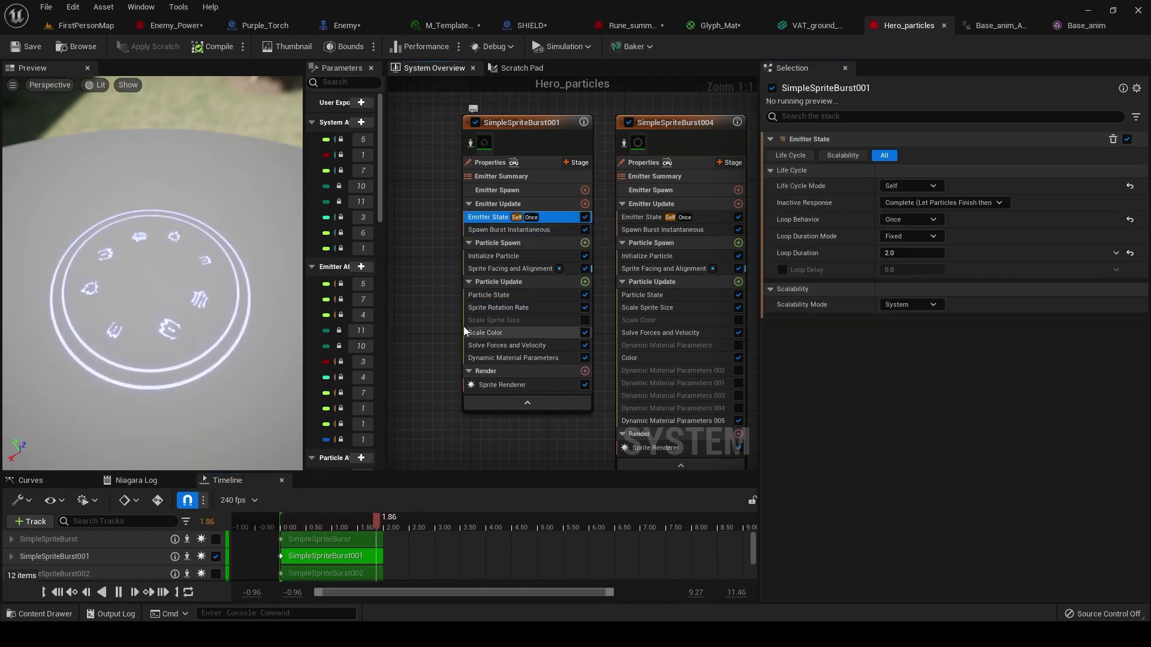
left_click(495, 257)
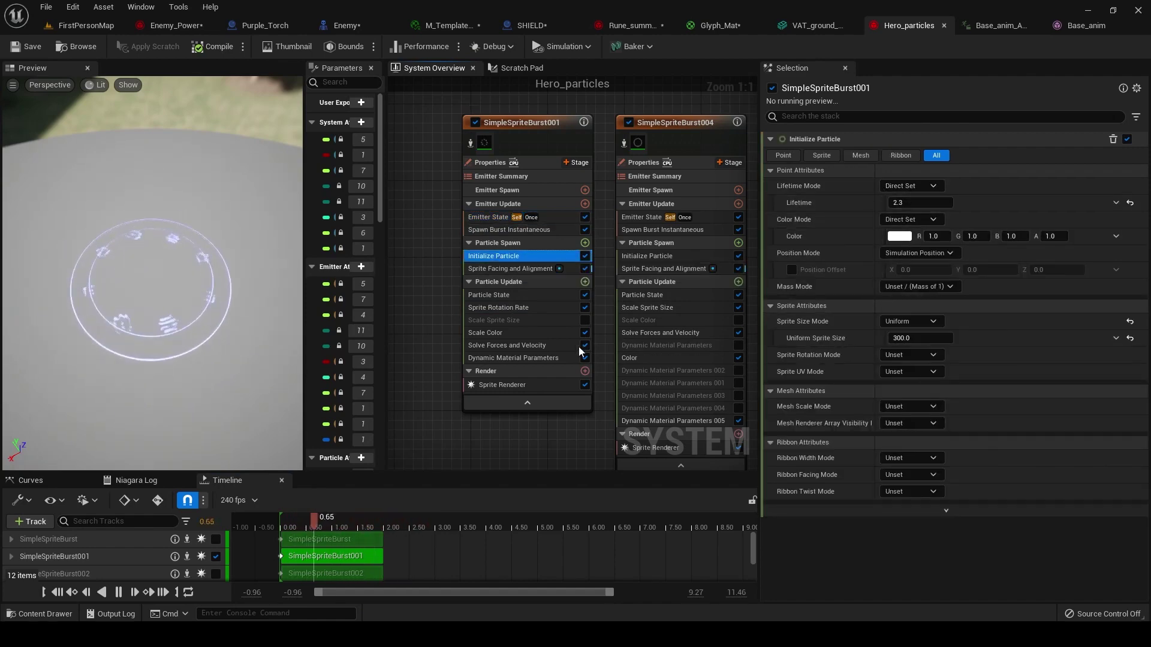
left_click(540, 358)
left_click(912, 295)
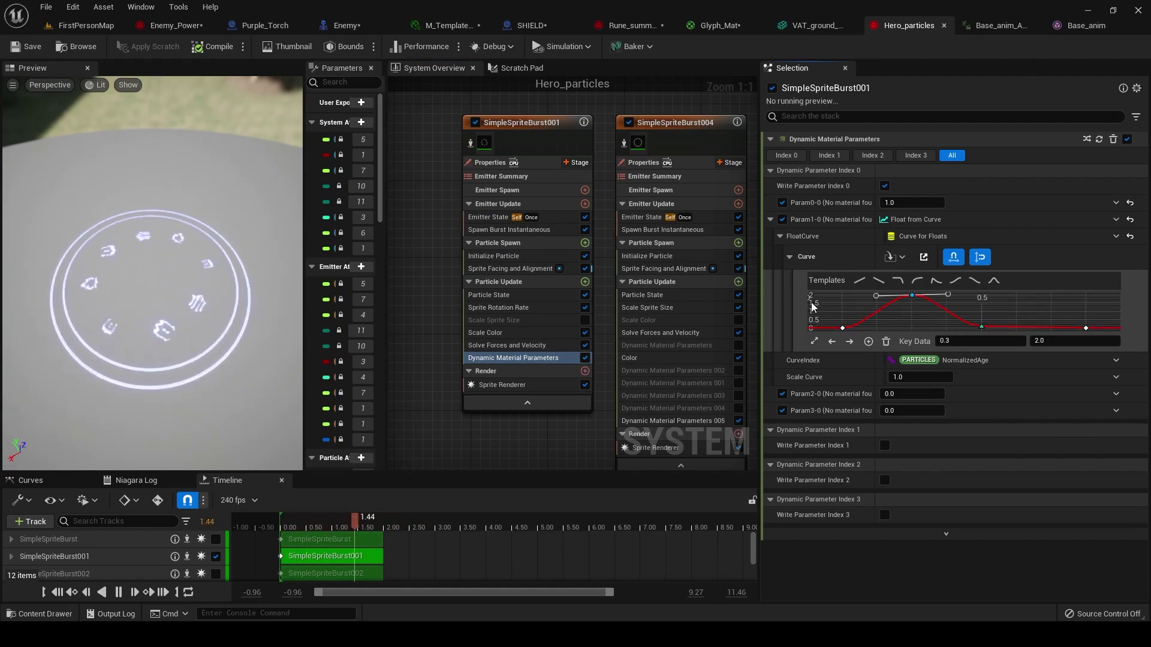
Review SimpleSpriteBurst001's Scale Color curve keys, Sprite Renderer material, and Sprite Facing and Alignment settings
left_click(515, 334)
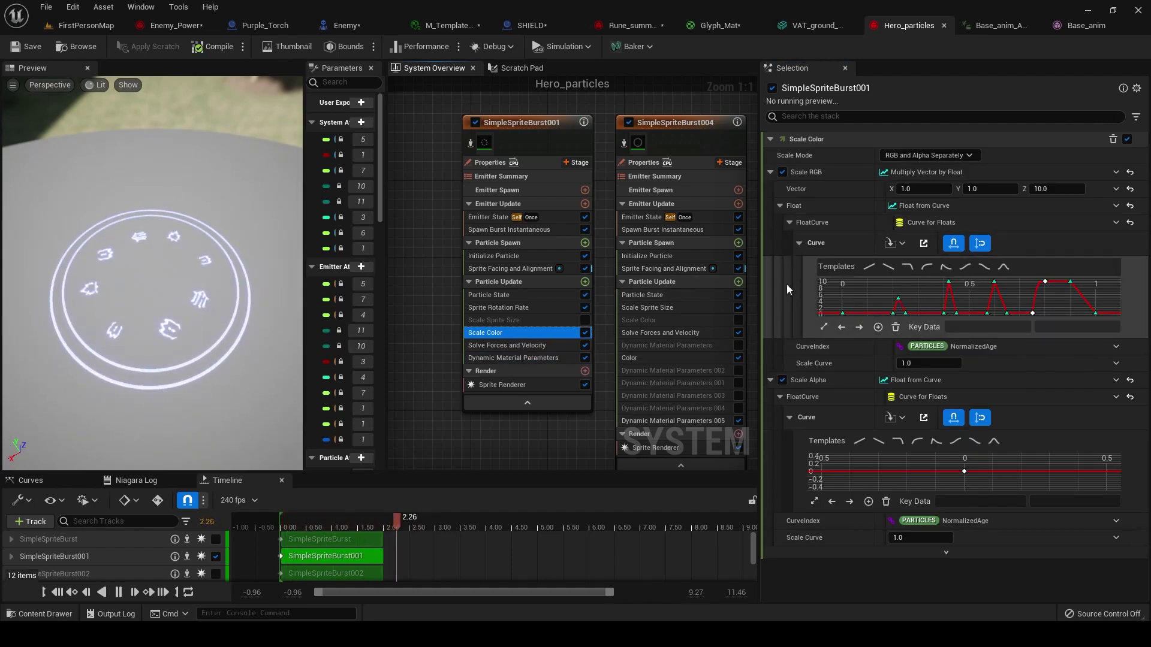
left_click(948, 282)
left_click_drag(1014, 282, 1048, 314)
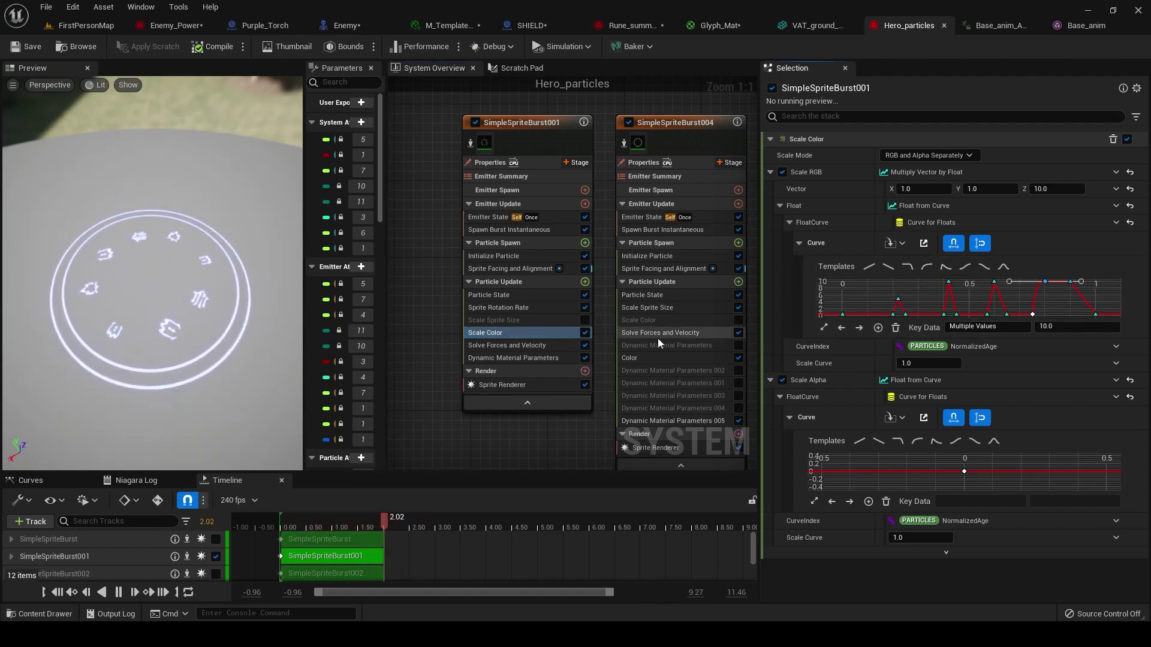
left_click(513, 386)
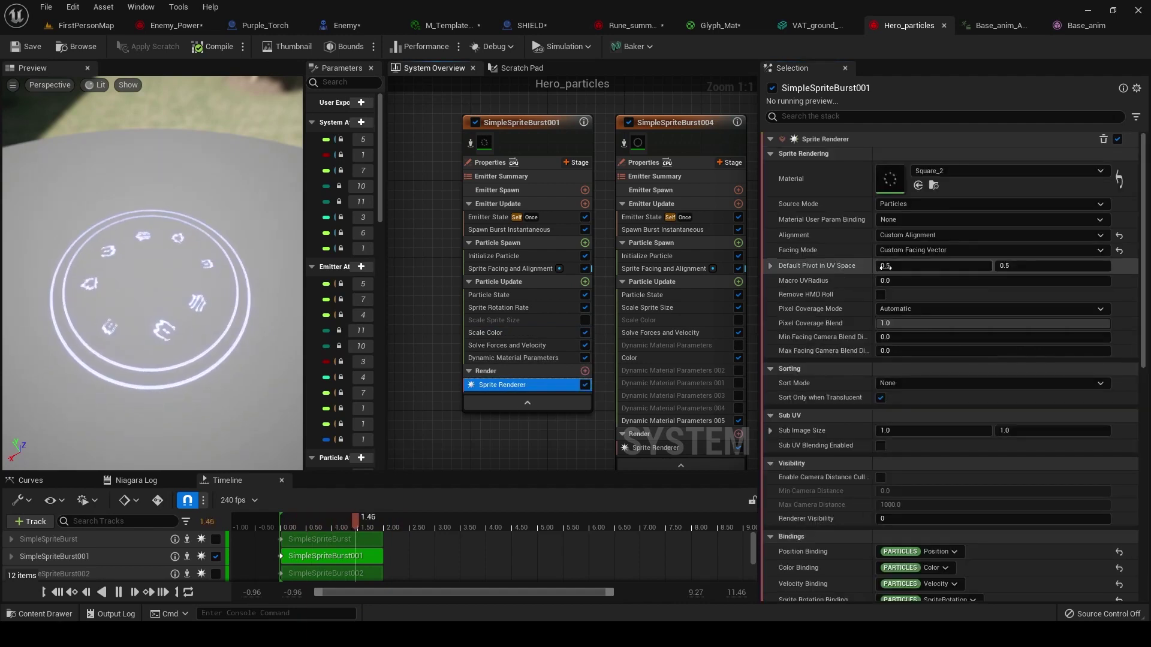
left_click(479, 270)
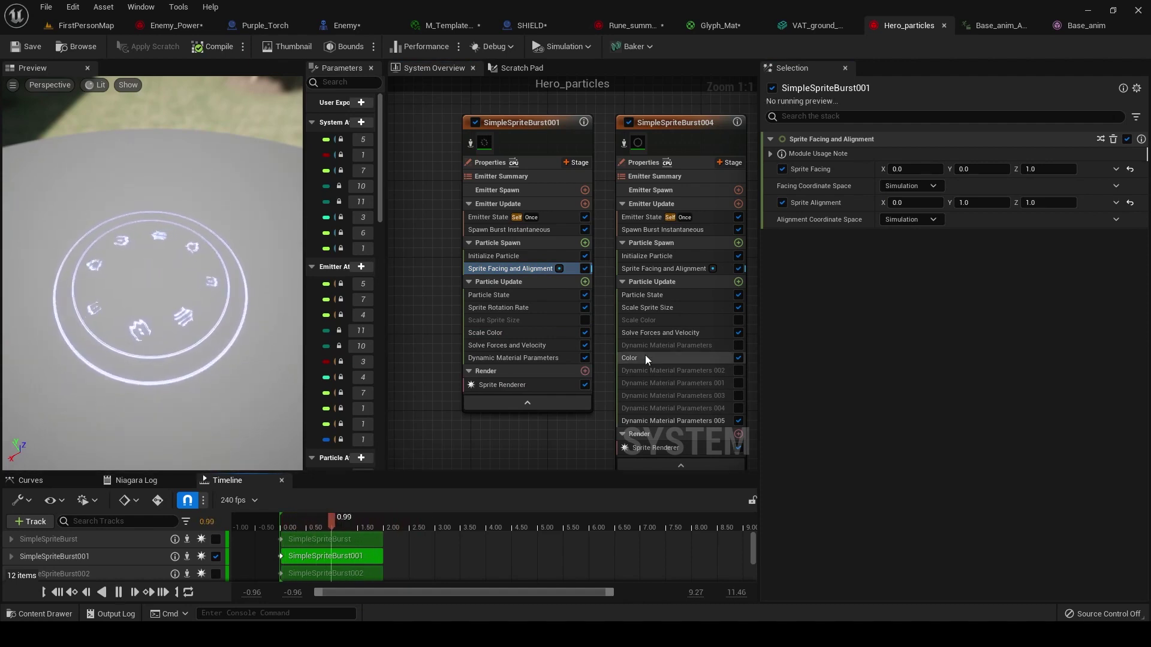
Inspect the last key of the Scale Sprite Size curve in SimpleSpriteBurst004
right_click_drag(581, 431, 549, 421)
left_click(612, 306)
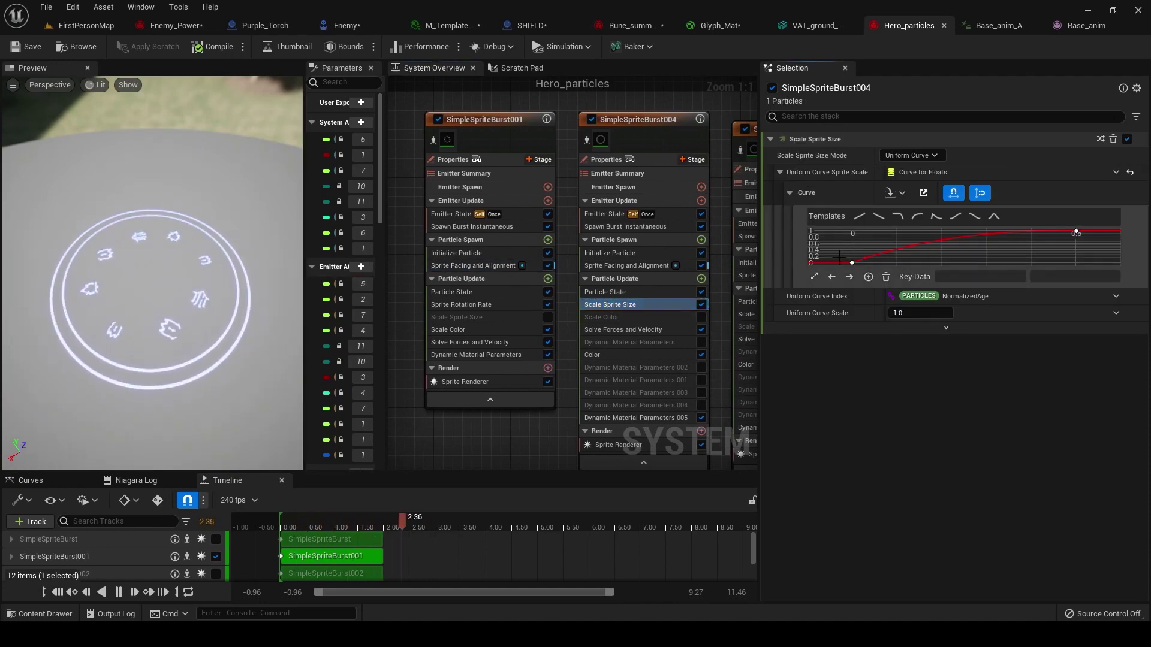
left_click(1076, 232)
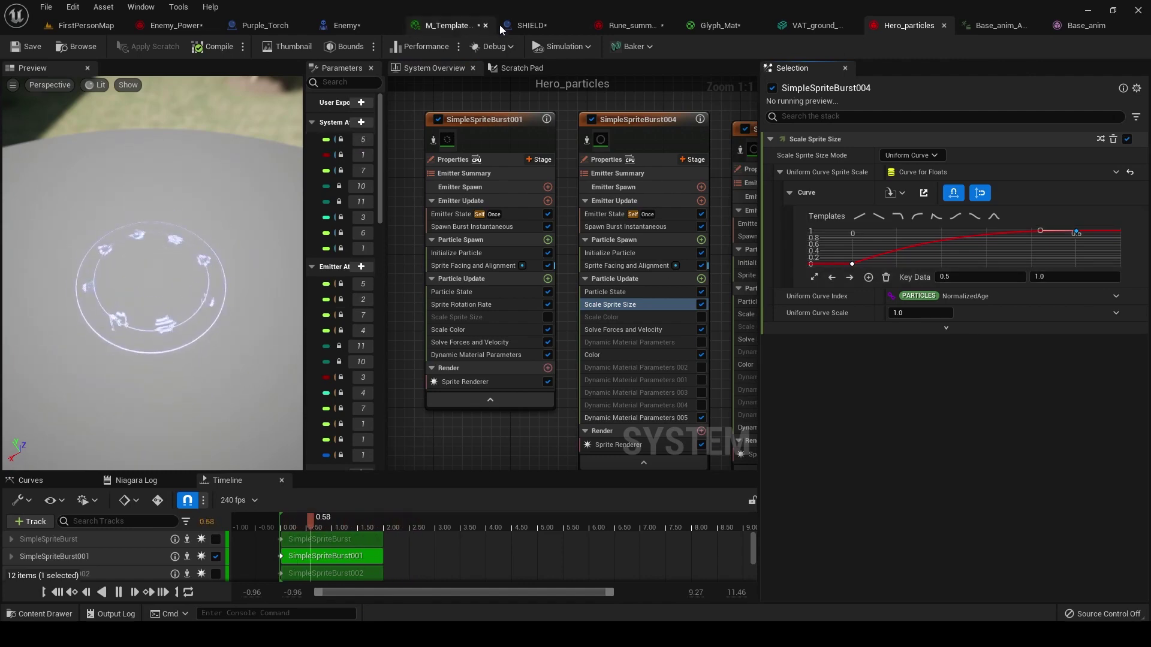
Return to the SHIELD event graph and review the GROUND section from the START event's Sequence node
left_click(520, 25)
right_click_drag(455, 313, 522, 202)
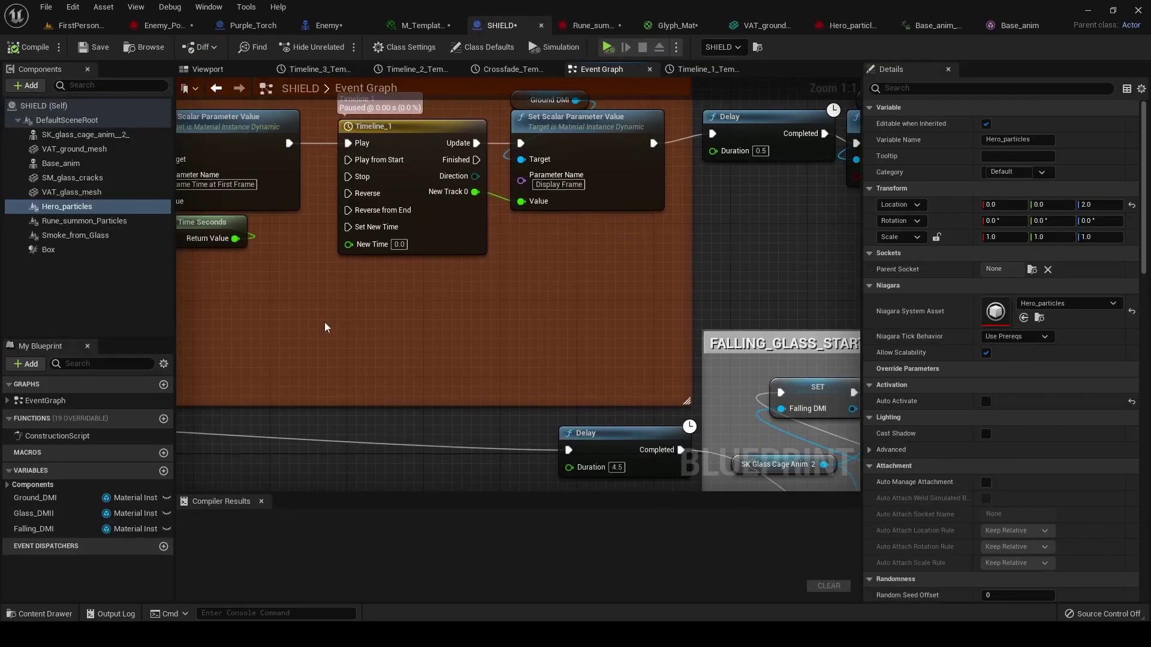
scroll(325, 327, "down", 3)
right_click_drag(241, 386, 498, 280)
right_click_drag(368, 285, 522, 285)
right_click_drag(452, 248, 578, 375)
right_click_drag(245, 314, 489, 336)
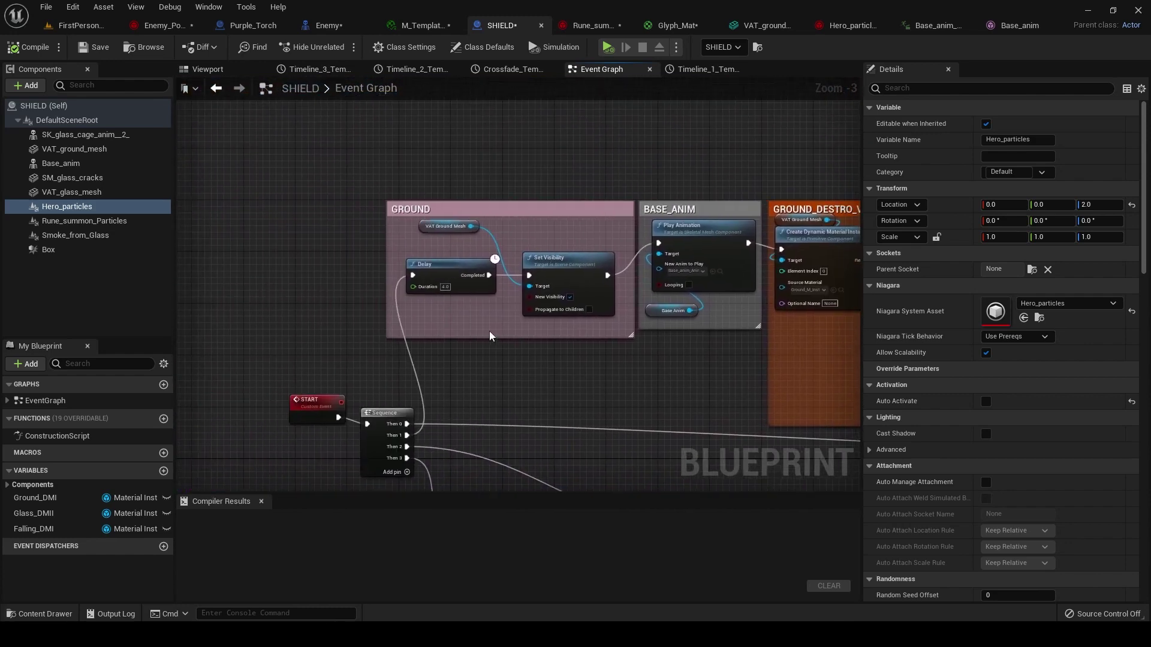
right_click_drag(550, 316, 493, 314)
scroll(437, 293, "up", 2)
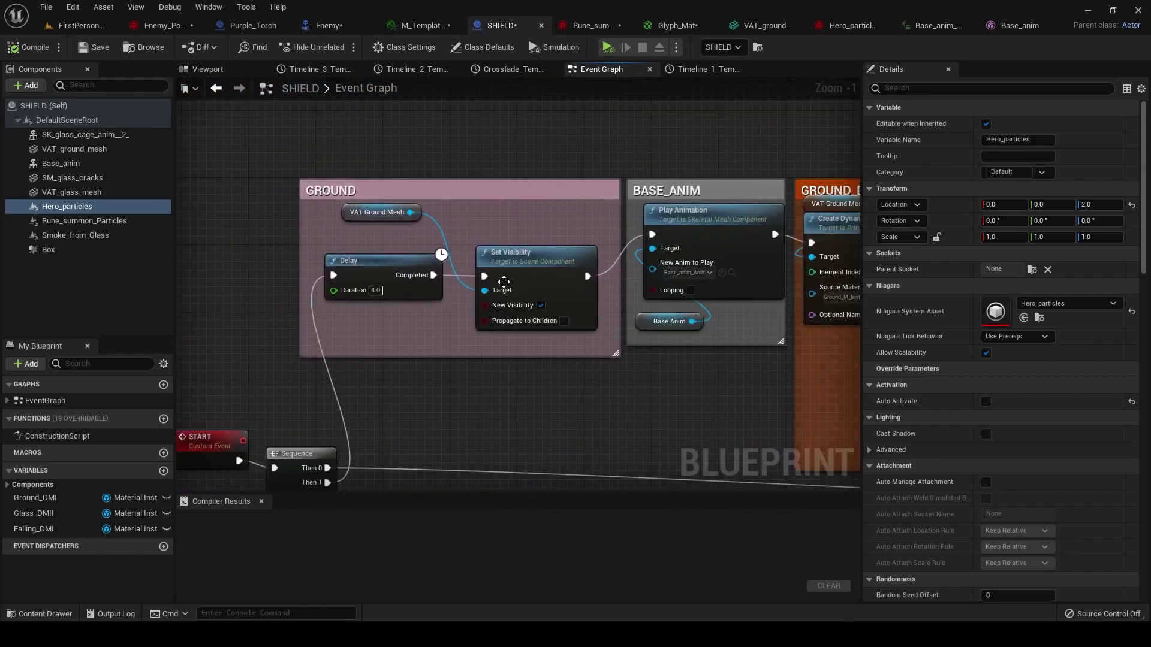
Select the BASE_ANIM section with its nodes and review the GROUND_DESTRO_VAT node chain
right_click_drag(623, 366, 421, 331)
left_click_drag(429, 290, 585, 158)
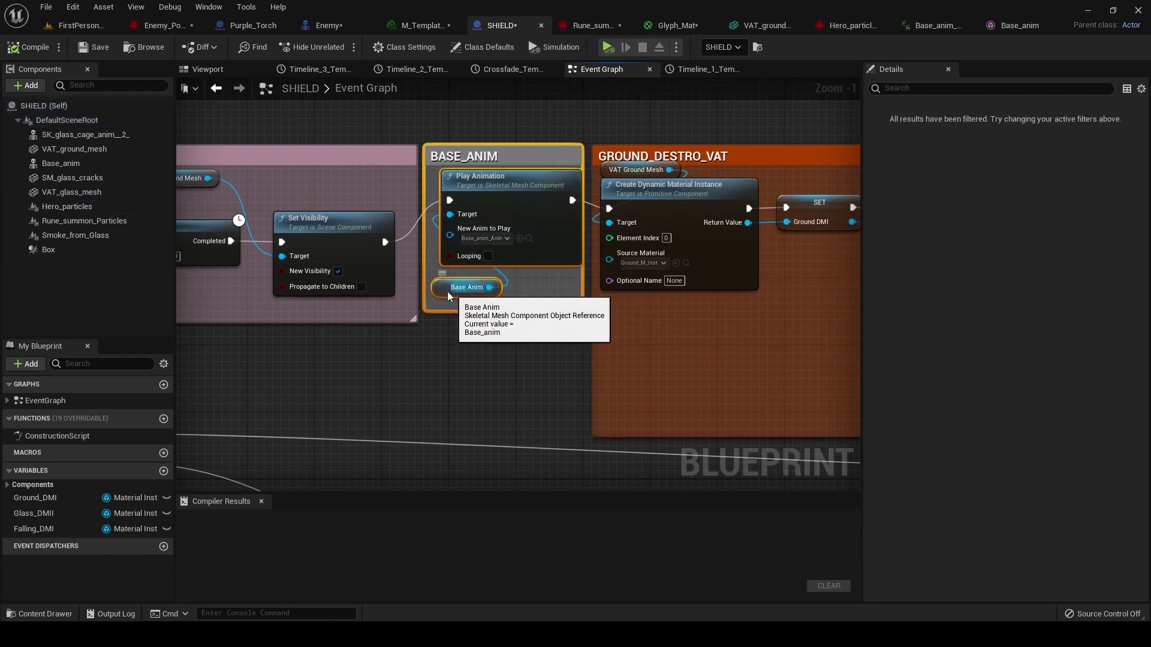
right_click_drag(716, 361, 444, 346)
right_click_drag(535, 347, 388, 348)
scroll(329, 351, "down", 1)
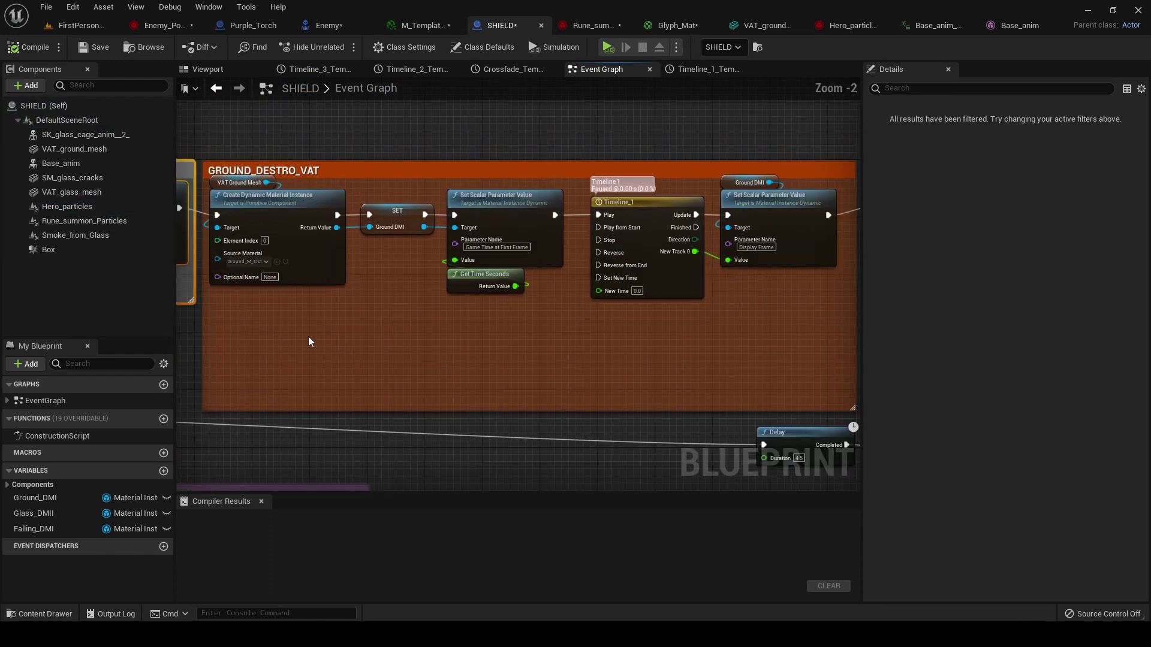
Examine the GROUND_DESTRO_VAT nodes from Create Dynamic Material Instance through Timeline_1 to the delayed Hero Particles activation
left_click(335, 242)
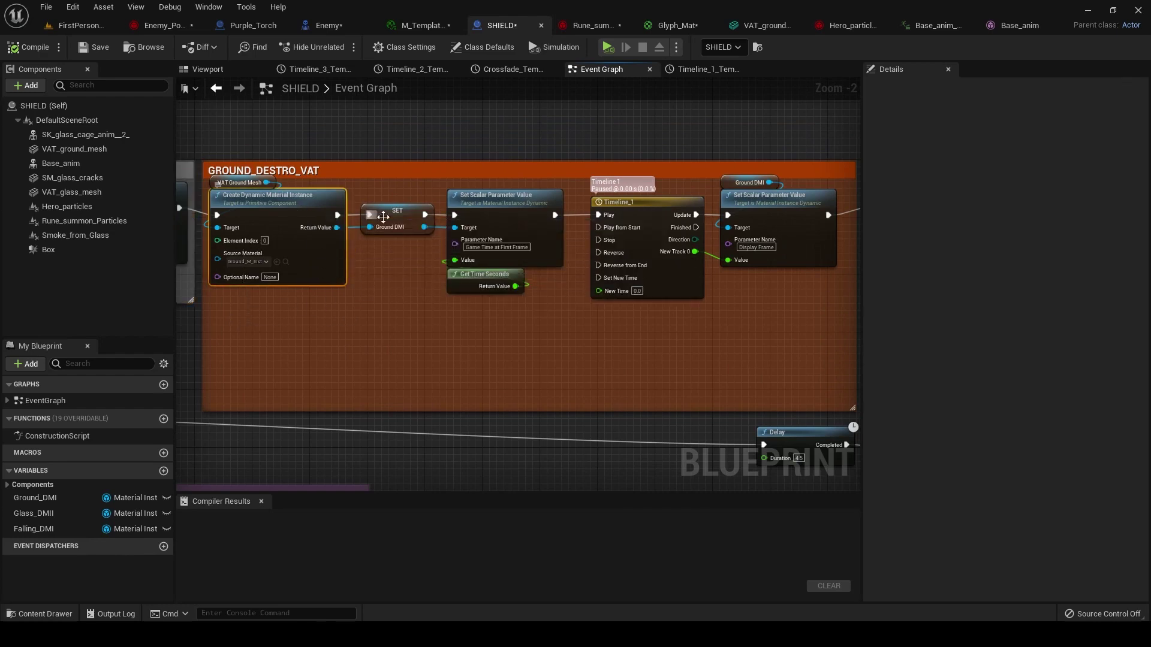
right_click_drag(575, 335, 535, 314)
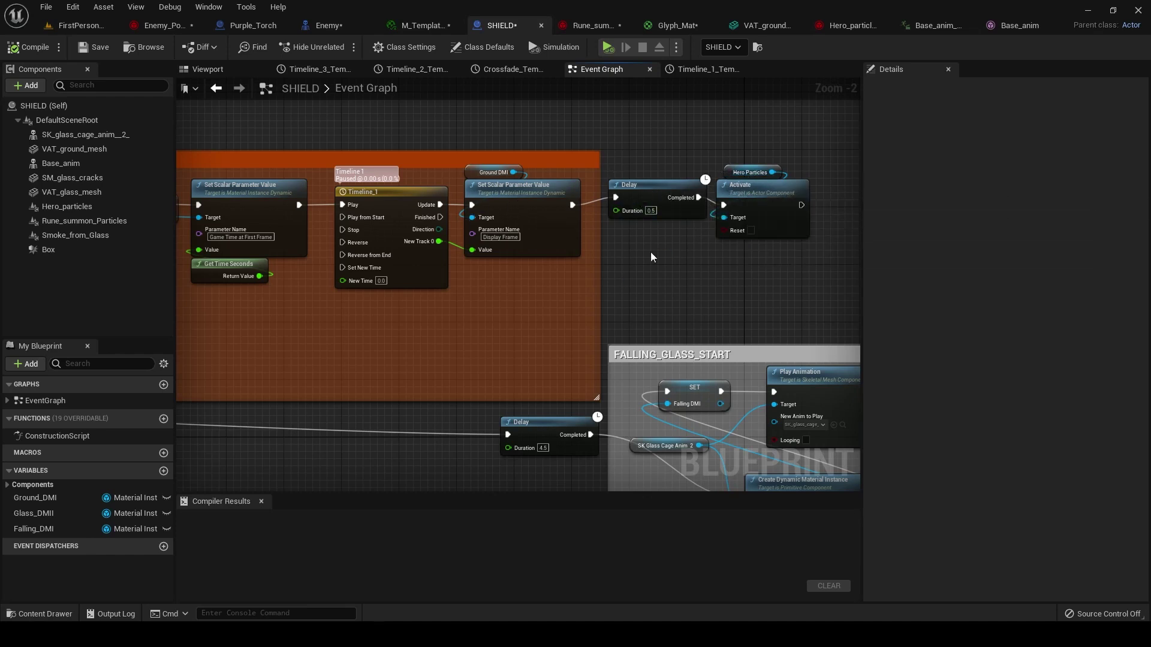
right_click_drag(384, 367, 561, 358)
right_click_drag(412, 349, 562, 358)
scroll(383, 356, "down", 3)
scroll(400, 351, "up", 3)
mouse_move(659, 343)
right_mouse_down()
mouse_move(376, 359)
mouse_move(377, 326)
right_mouse_up()
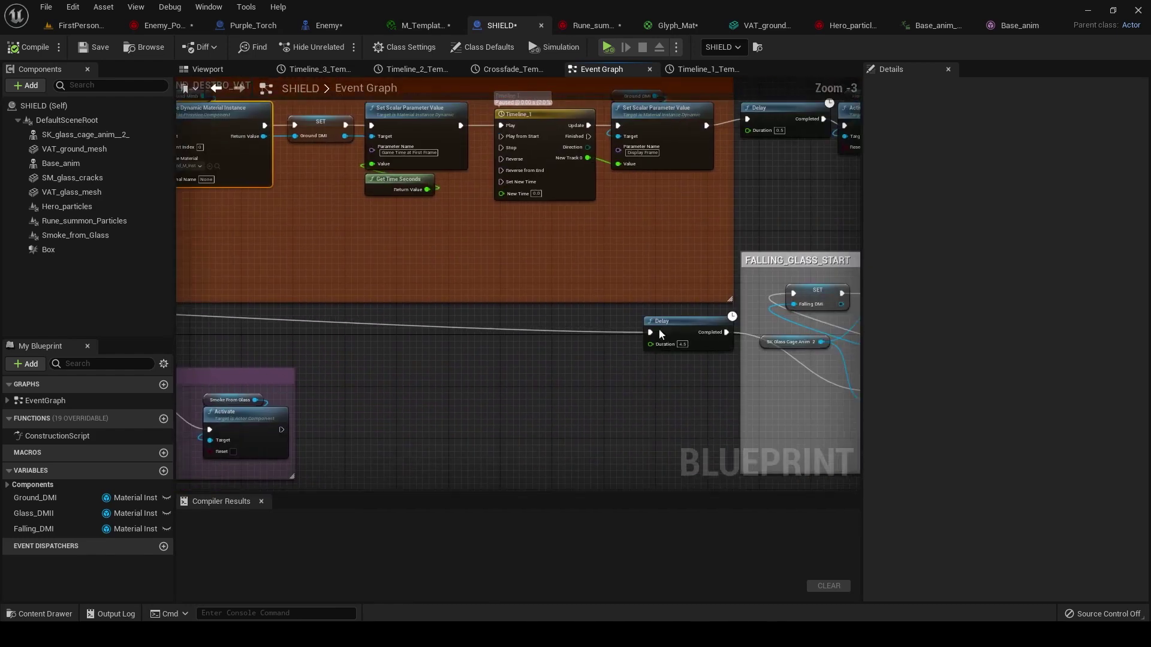
Follow the Delay node into the FALLING_GLASS_START section and review its Create Dynamic Material Instance and Play Animation nodes
right_click_drag(614, 326, 396, 310)
scroll(503, 328, "up", 1)
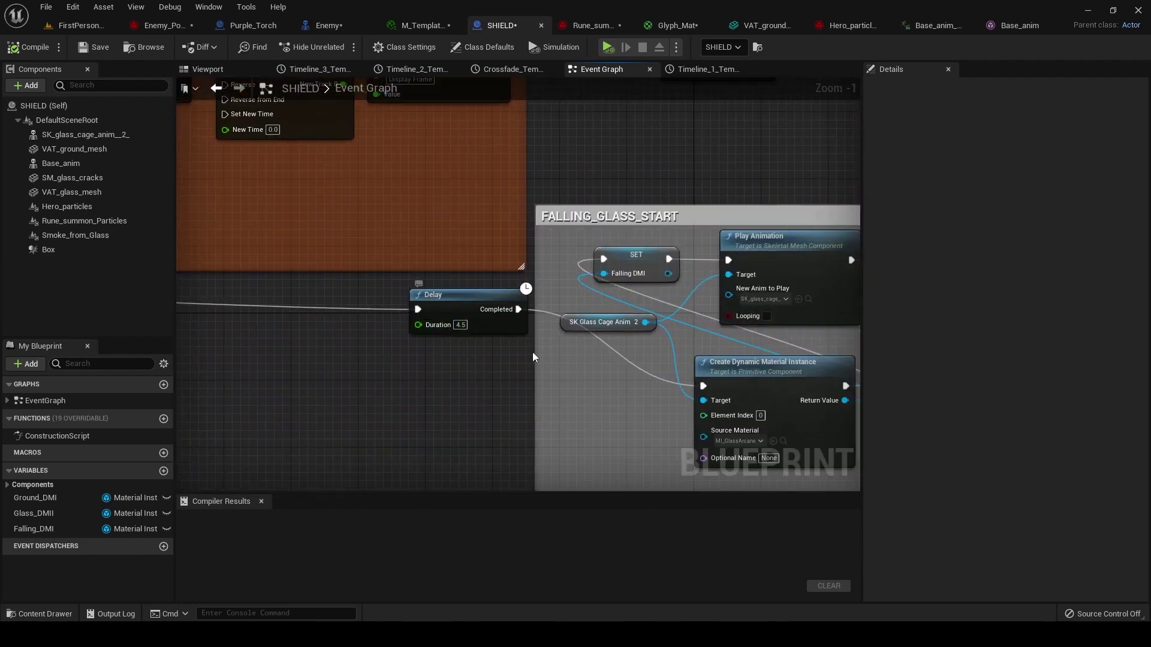
right_click_drag(532, 352, 395, 360)
scroll(491, 396, "up", 1)
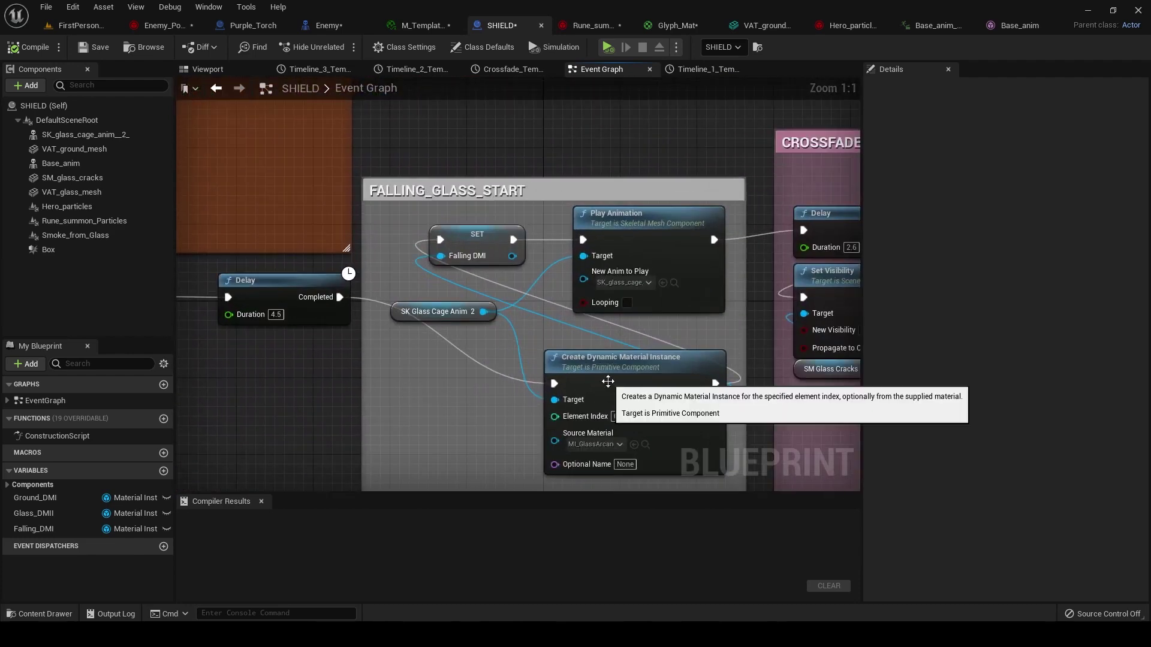
left_click_drag(608, 381, 548, 373)
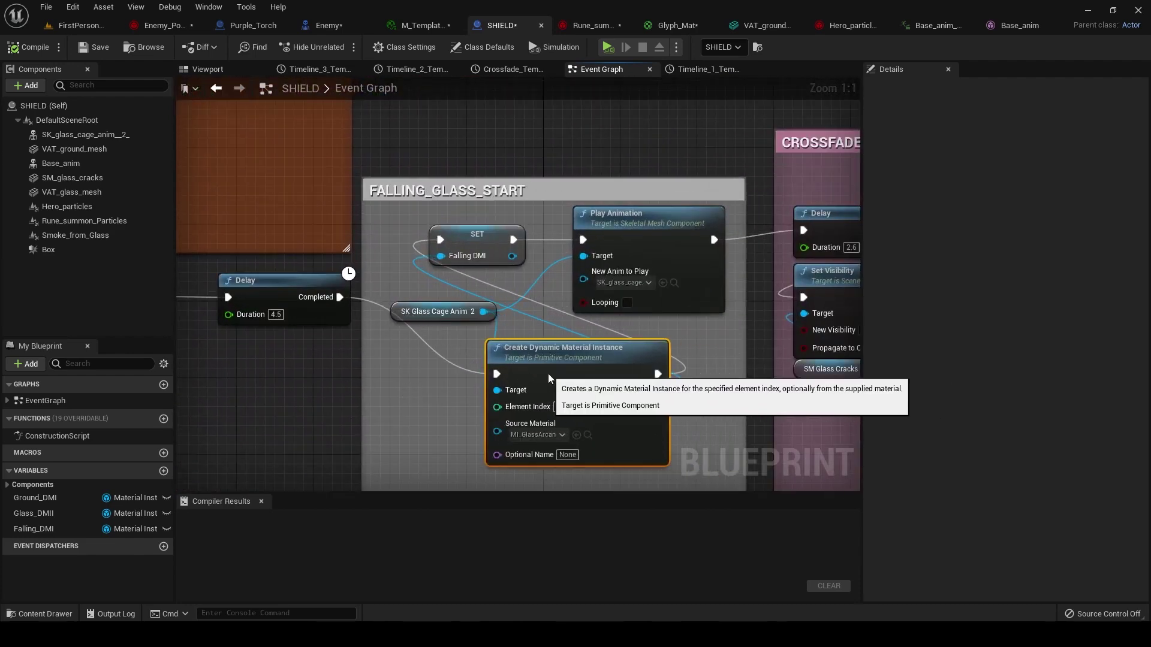
Inspect the SK_glass_cage_anim__2_ component and preview its animation near the first frame, returning to the SHIELD blueprint
left_click(402, 313)
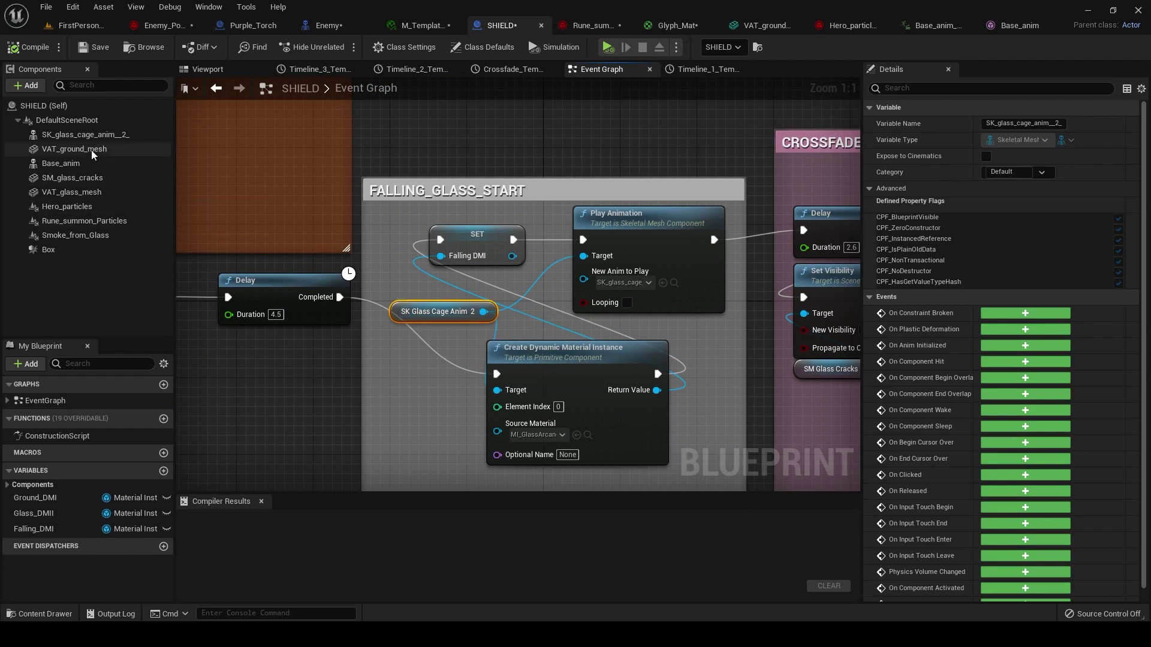
left_click(90, 135)
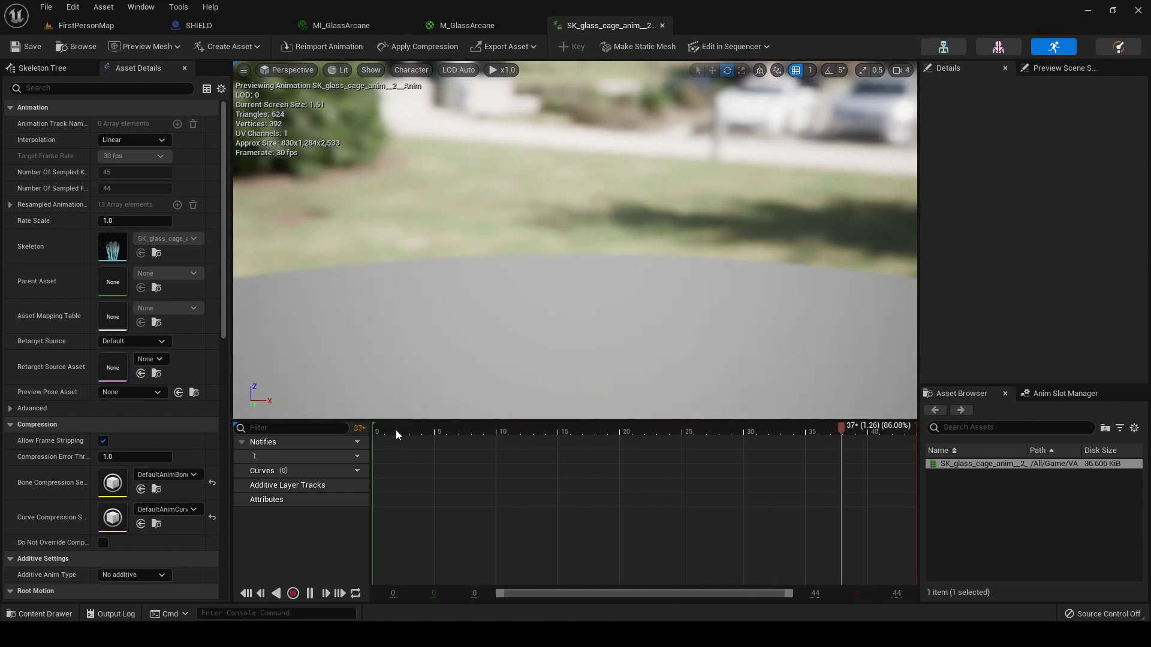
left_click(396, 430)
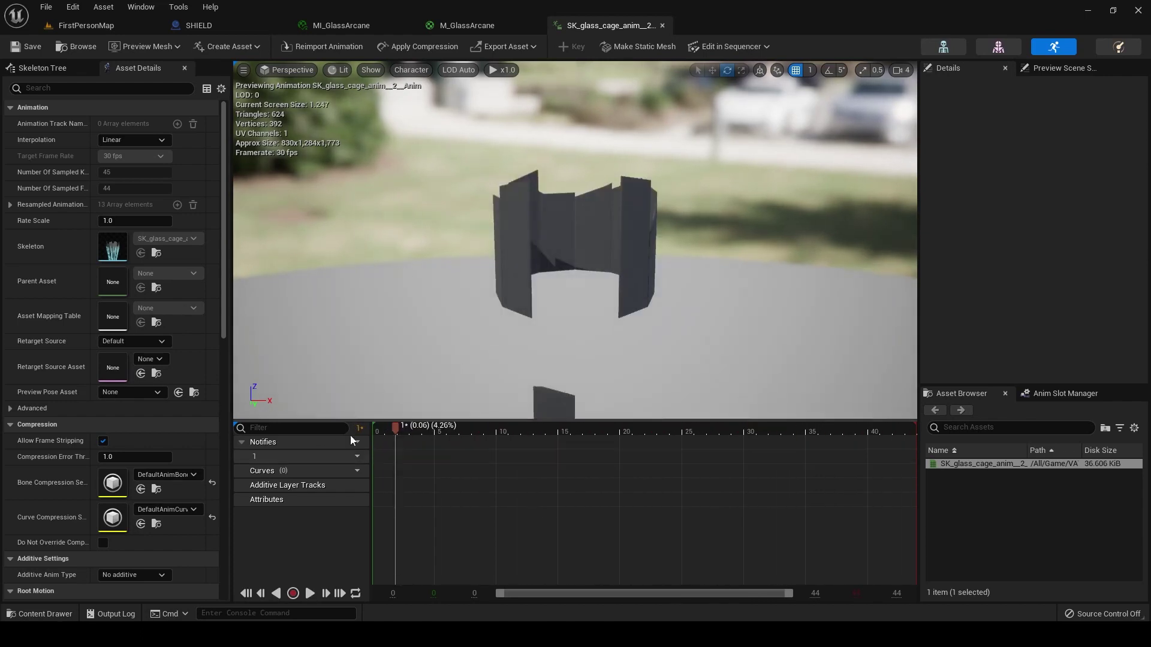
left_click(252, 27)
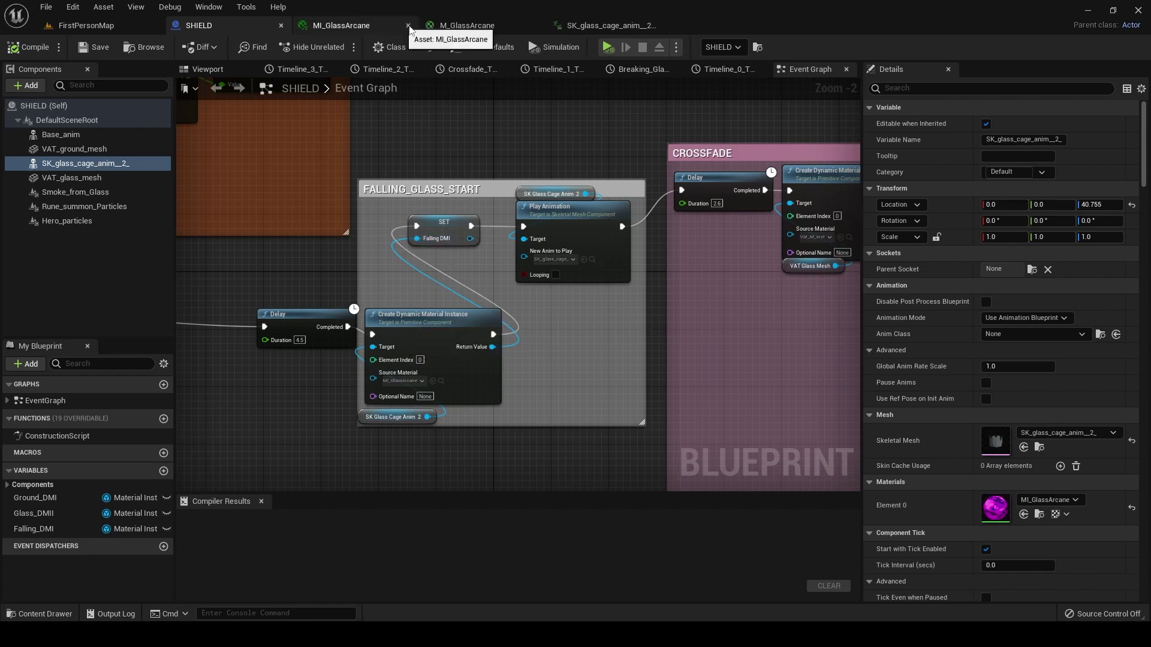
Open the M_GlassArcane material graph and review its ColorGlass parameter, noise texture and Dissolve node chain
left_click(456, 25)
scroll(589, 235, "down", 1)
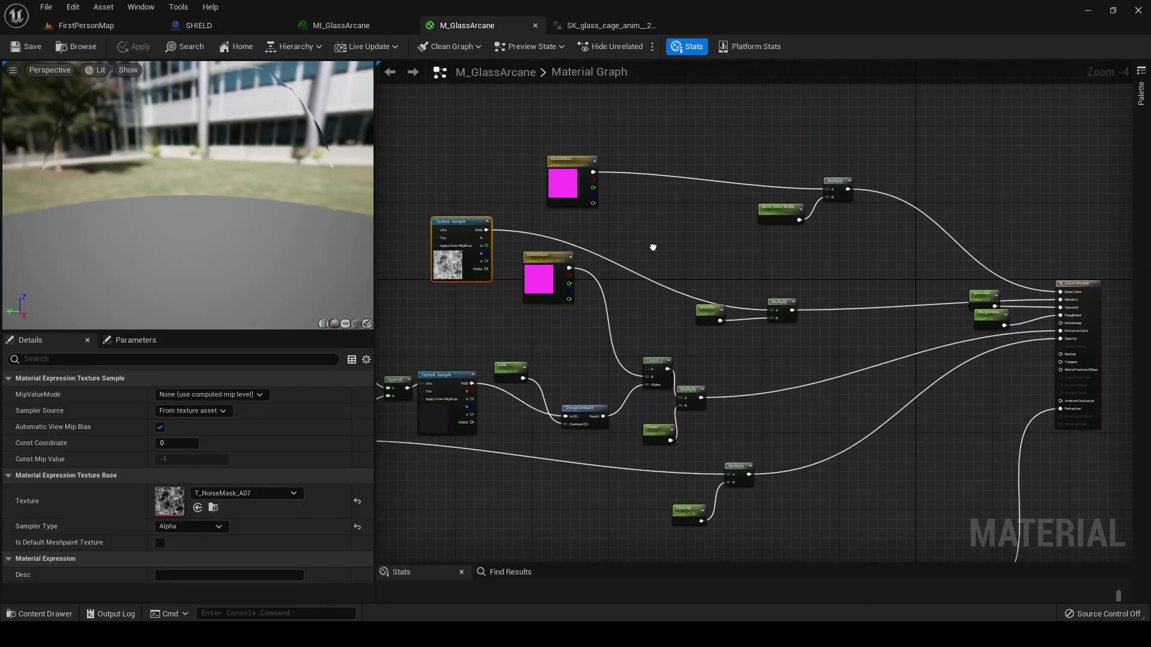
scroll(628, 247, "up", 1)
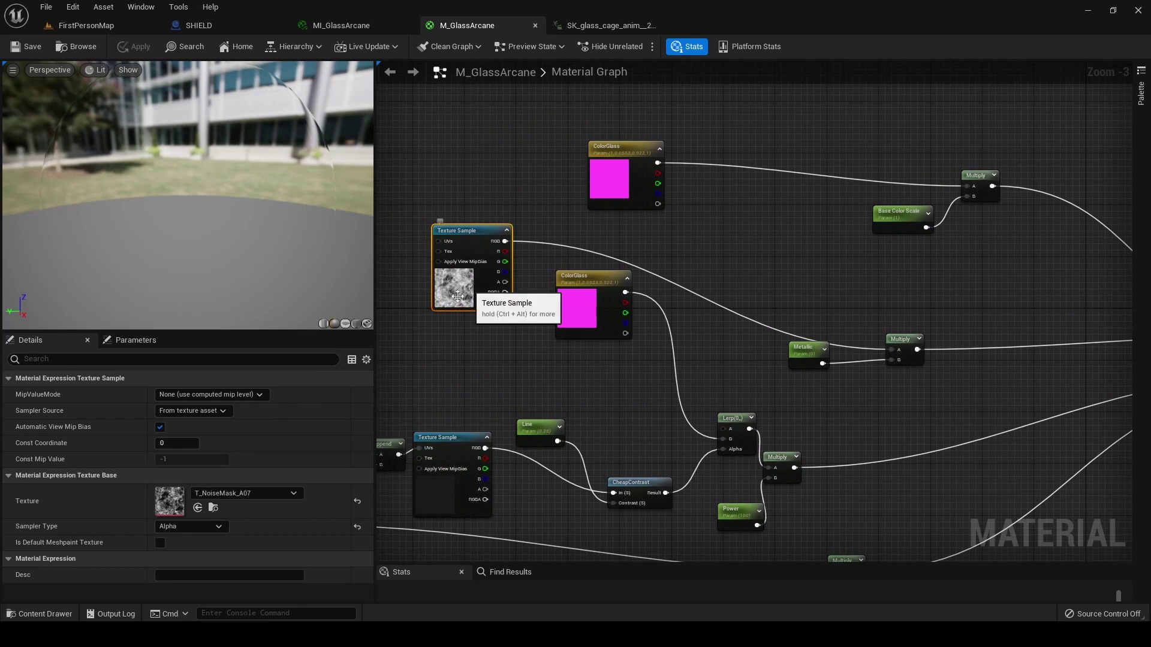
left_click(579, 316)
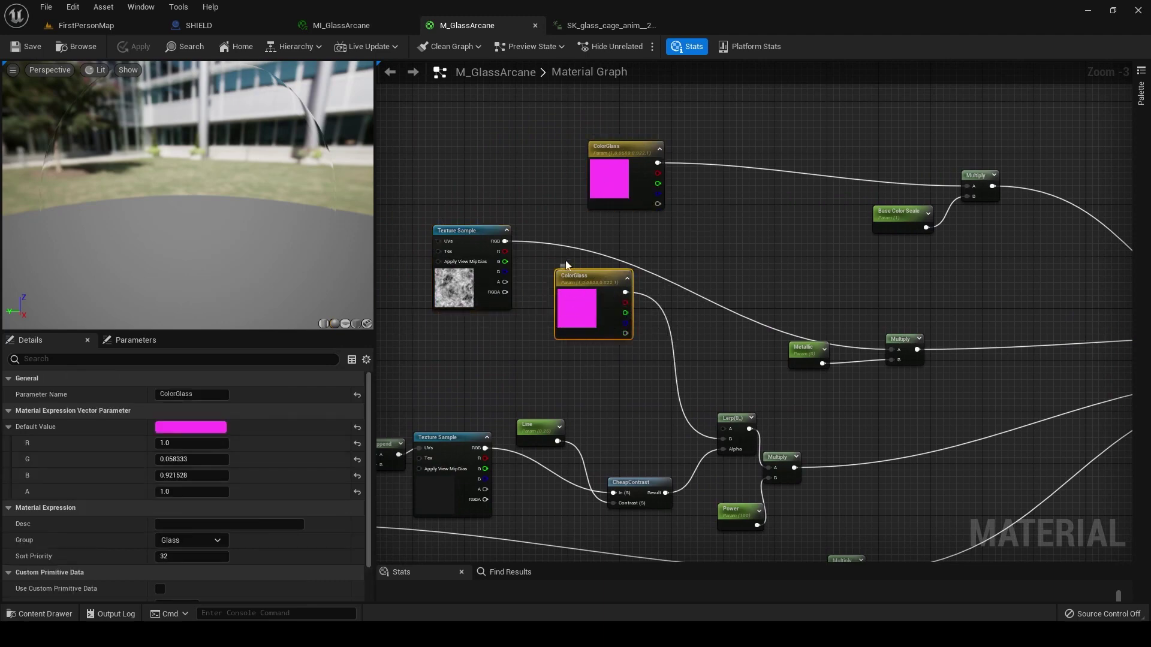
right_click_drag(485, 368, 770, 262)
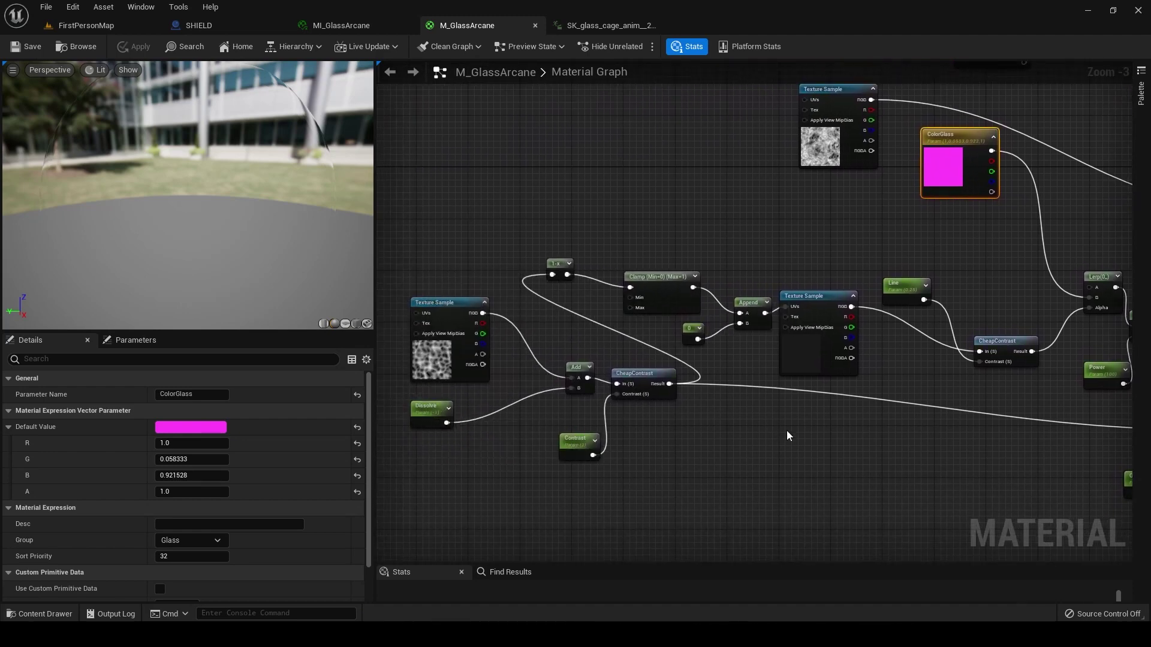
right_click_drag(786, 430, 449, 347)
Inspect M_GlassArcane's Opacity and Refraction parameters and the Multiply, Fresnel and Lerp nodes feeding the material output
scroll(451, 352, "down", 1)
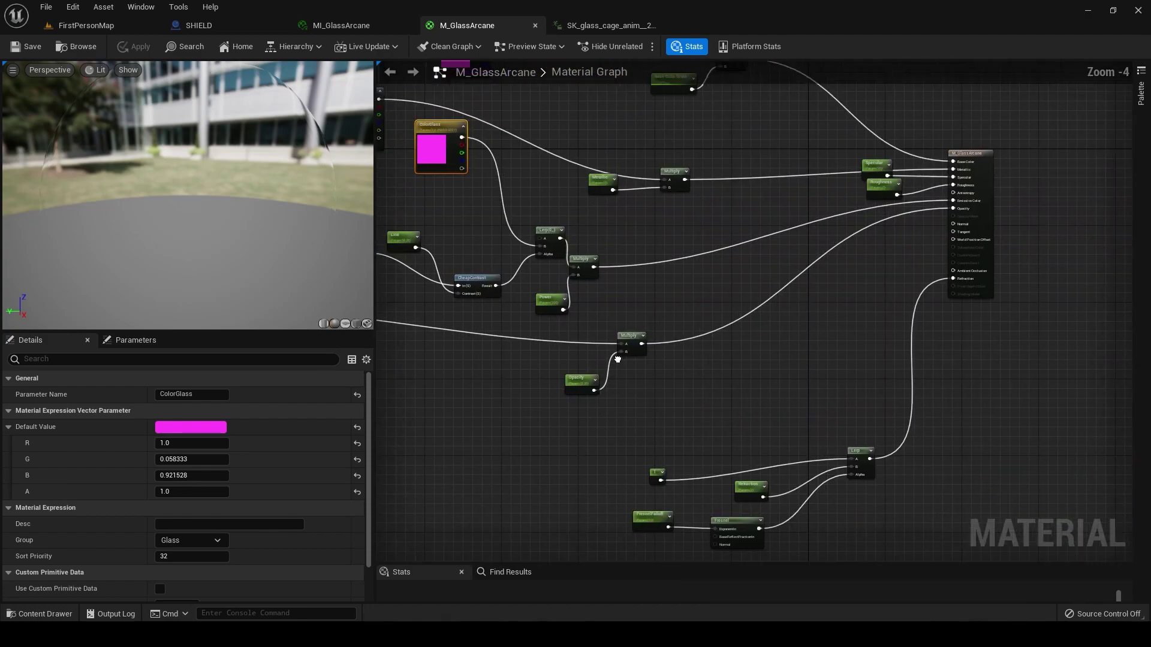
scroll(663, 466, "up", 1)
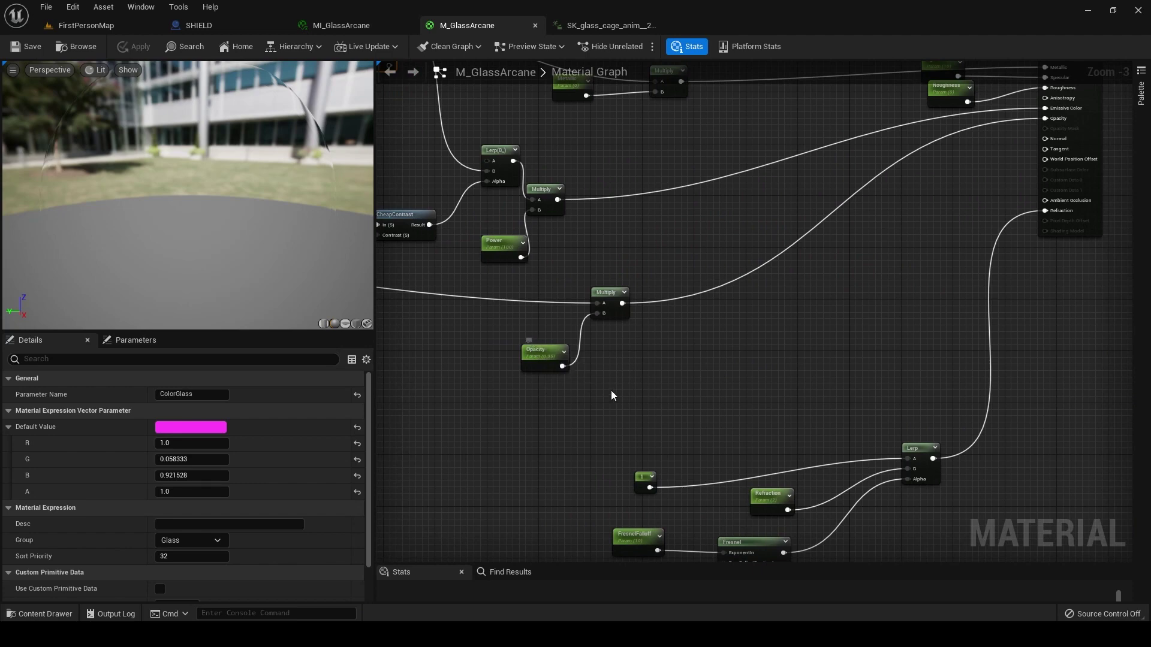
right_click_drag(611, 393, 586, 349)
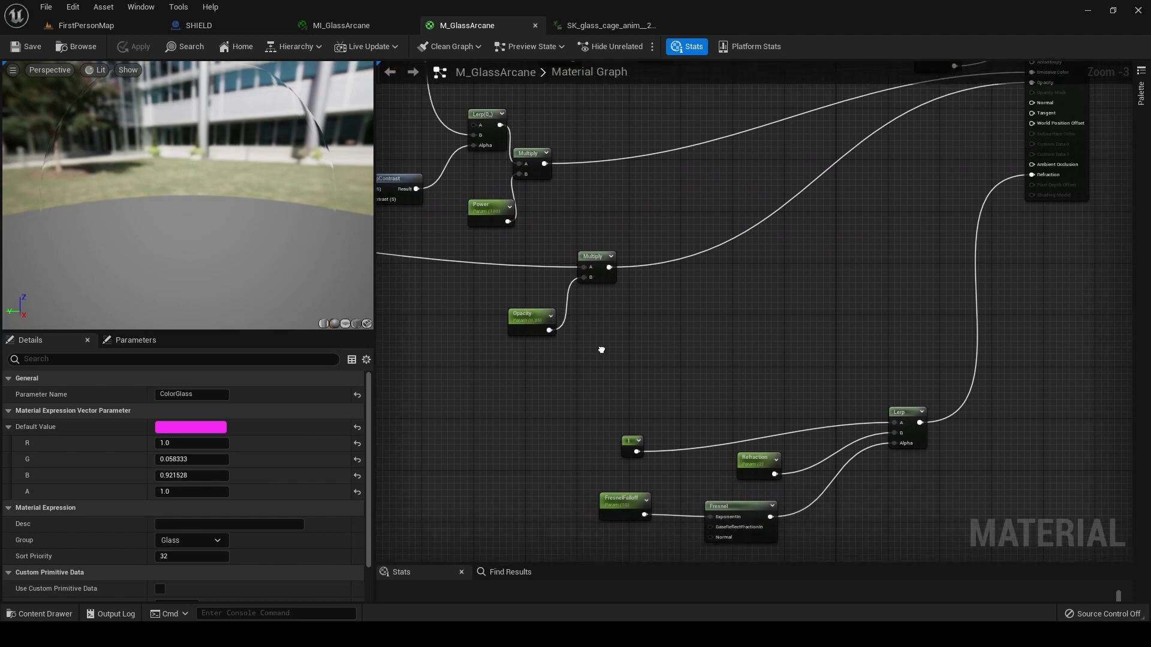
left_click(759, 464)
left_click(522, 319)
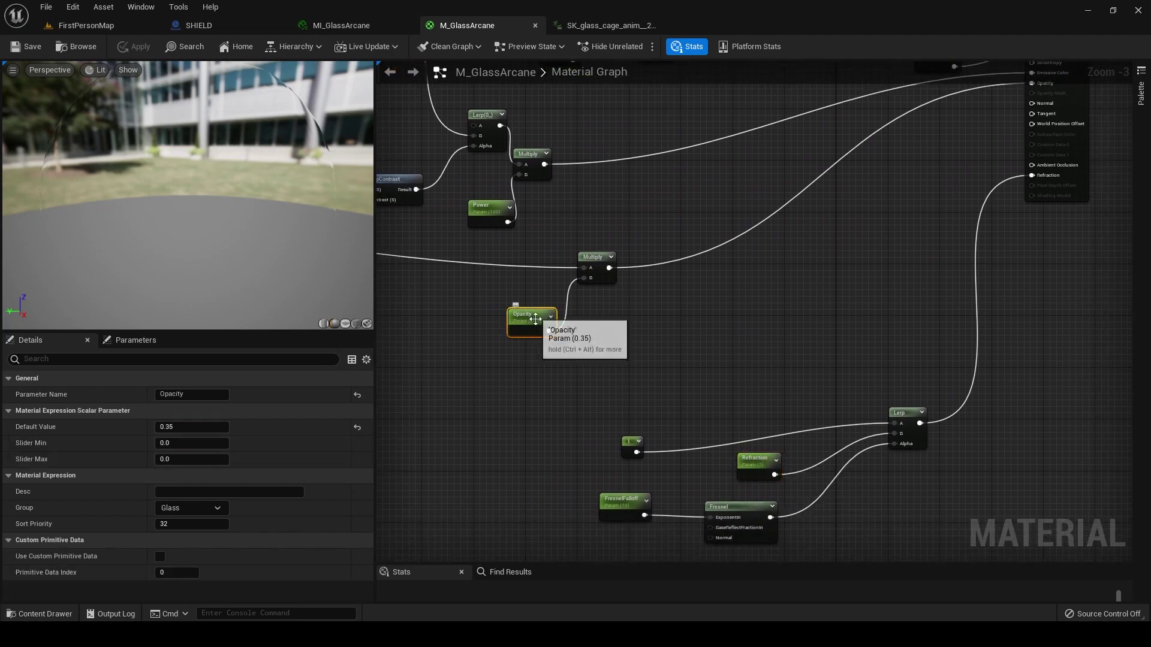
right_click_drag(608, 268, 643, 401)
right_click_drag(664, 322, 665, 389)
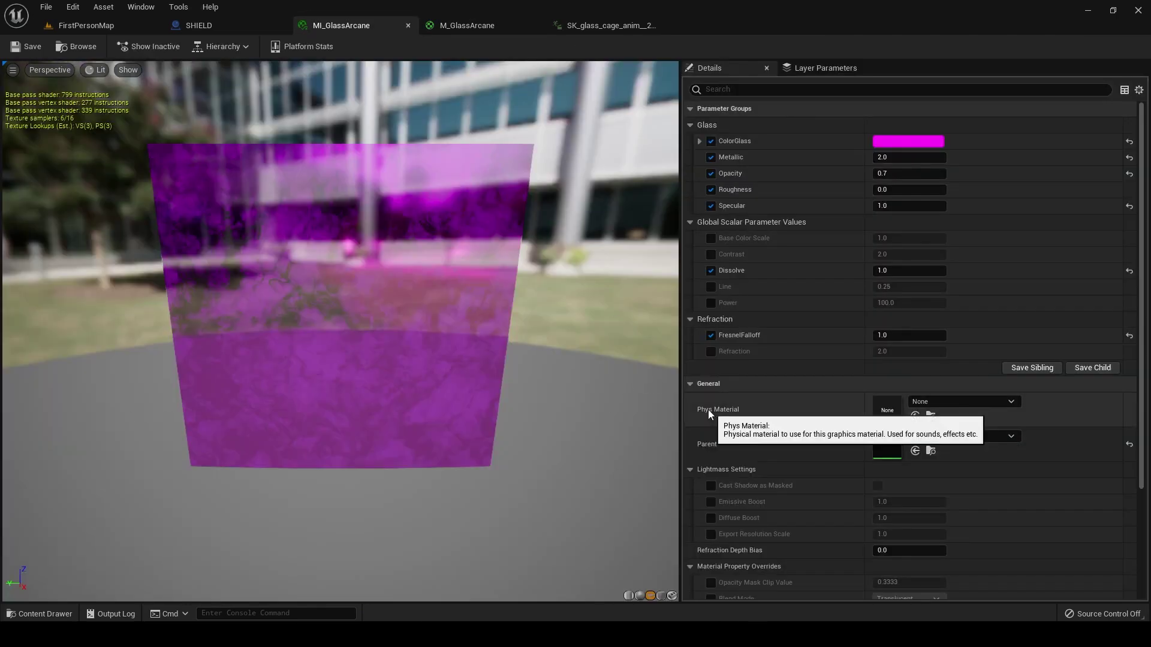
Return to the SHIELD event graph and review the CROSSFADE section's material, visibility and timeline nodes
left_click(211, 27)
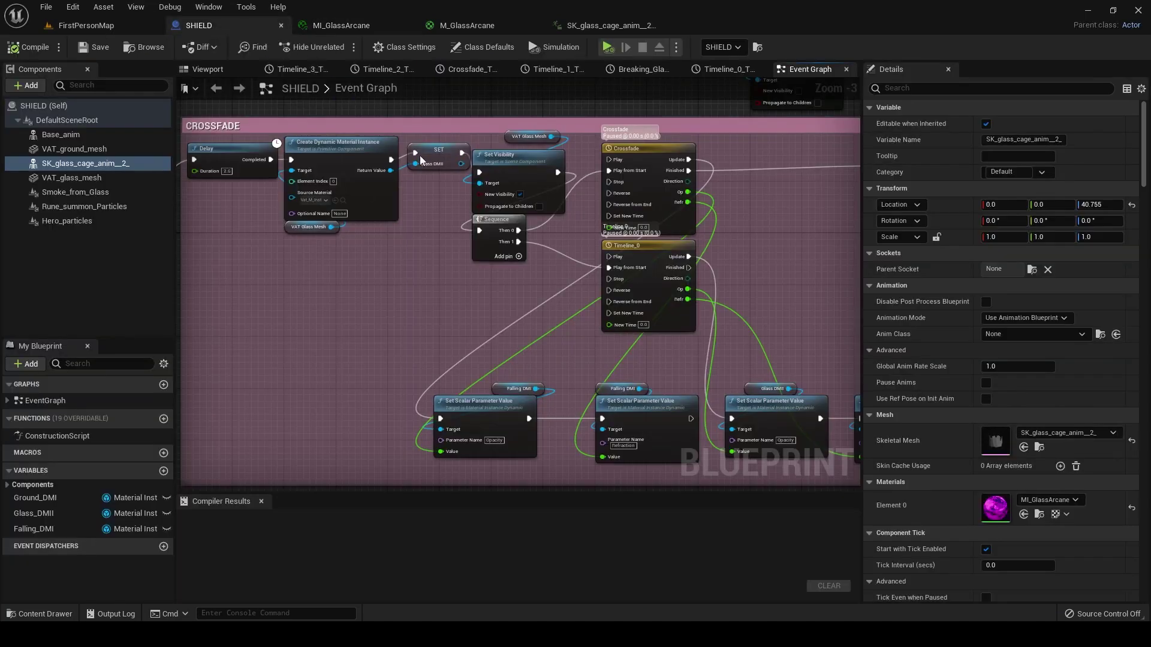
scroll(248, 278, "down", 2)
right_click_drag(216, 292, 437, 298)
right_click_drag(507, 300, 389, 299)
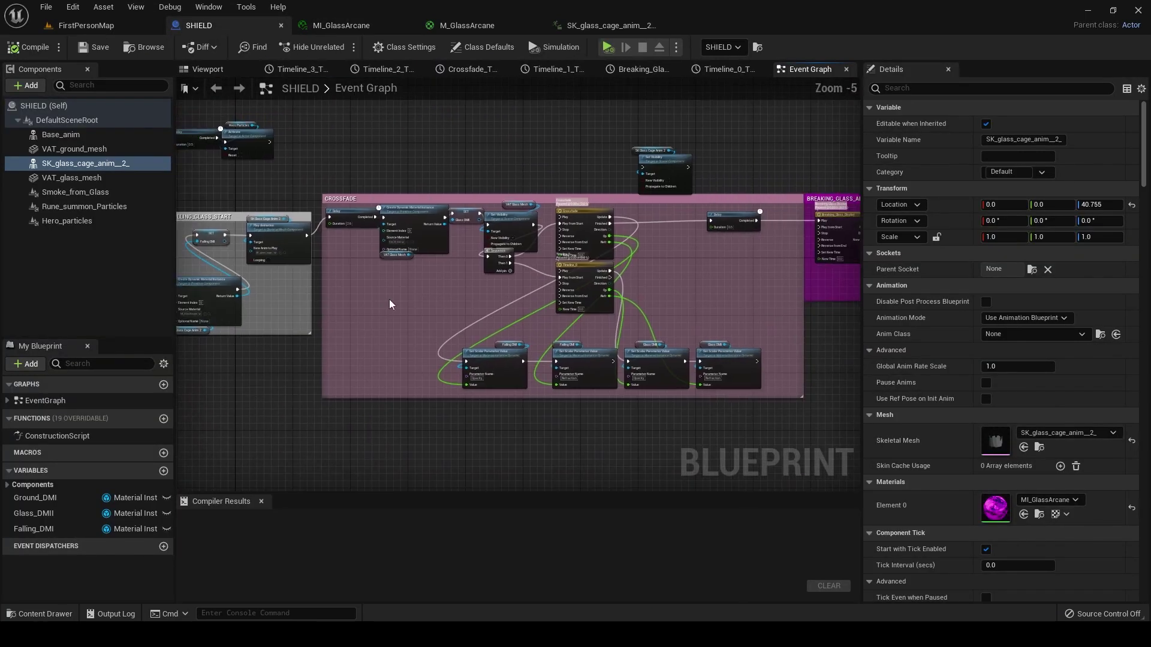
scroll(396, 299, "up", 2)
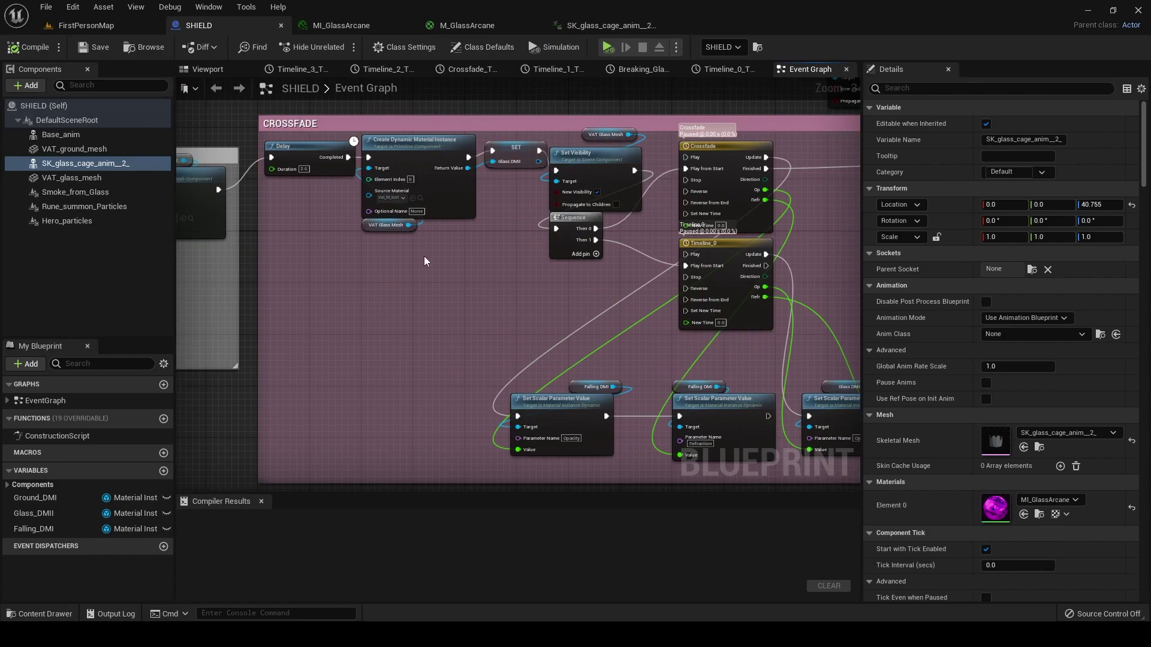